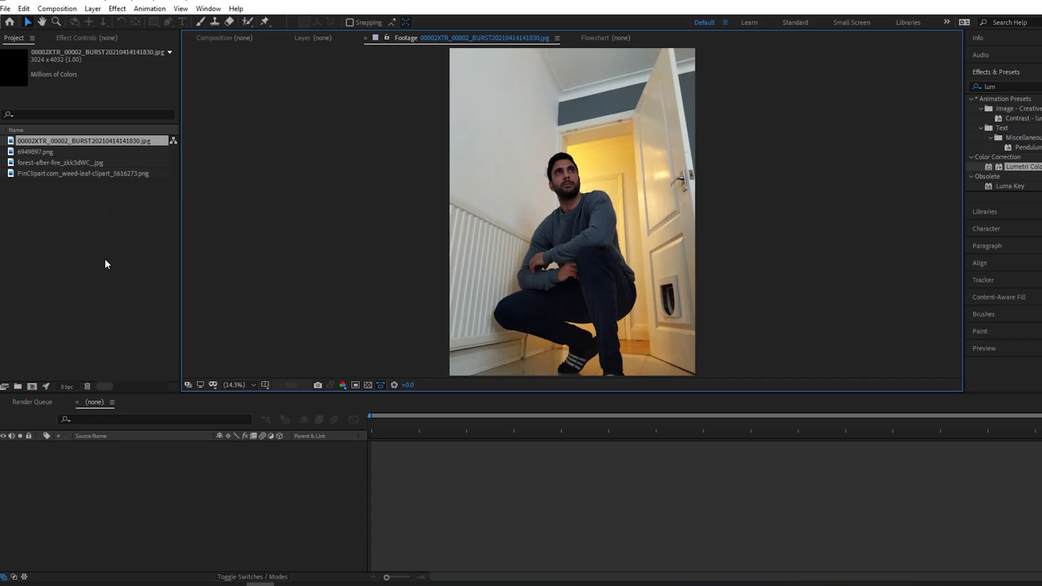
# - Preview the imported images 6949897.png and forest-after-fire_zkk3dWC_.jpg in the footage viewer
pyautogui.click(105, 264)
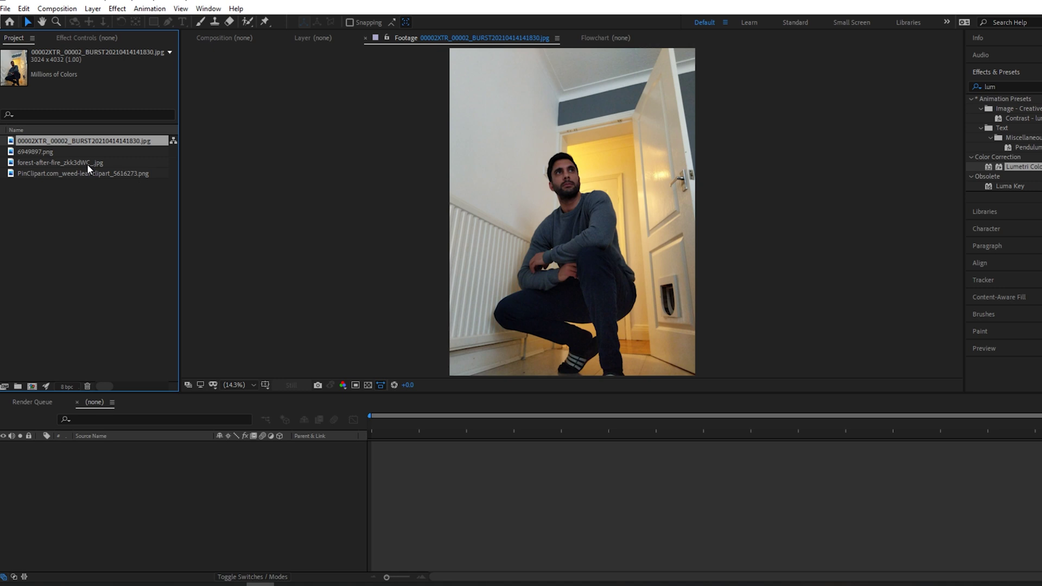
pyautogui.doubleClick(48, 152)
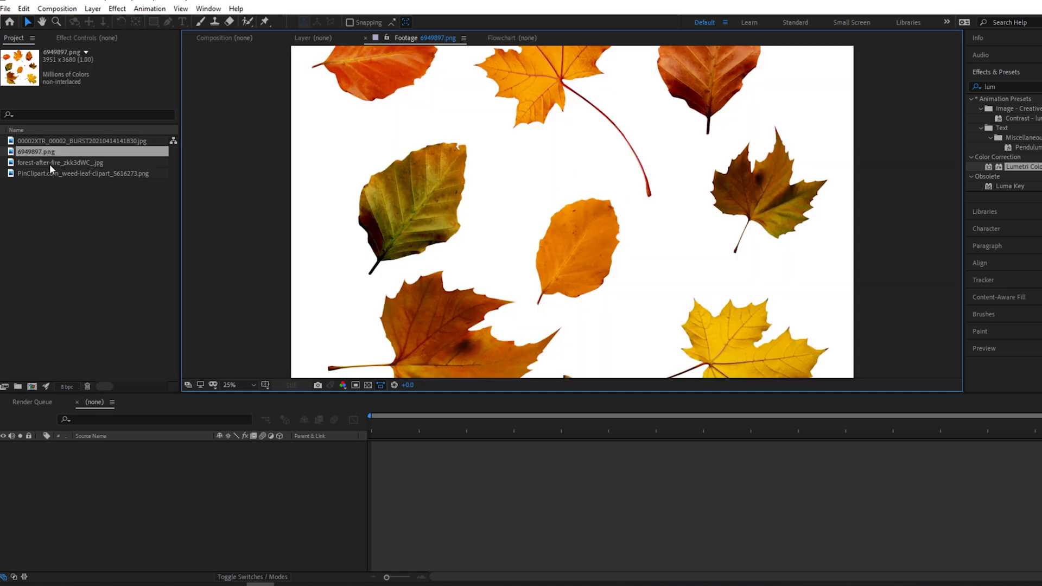
pyautogui.doubleClick(50, 163)
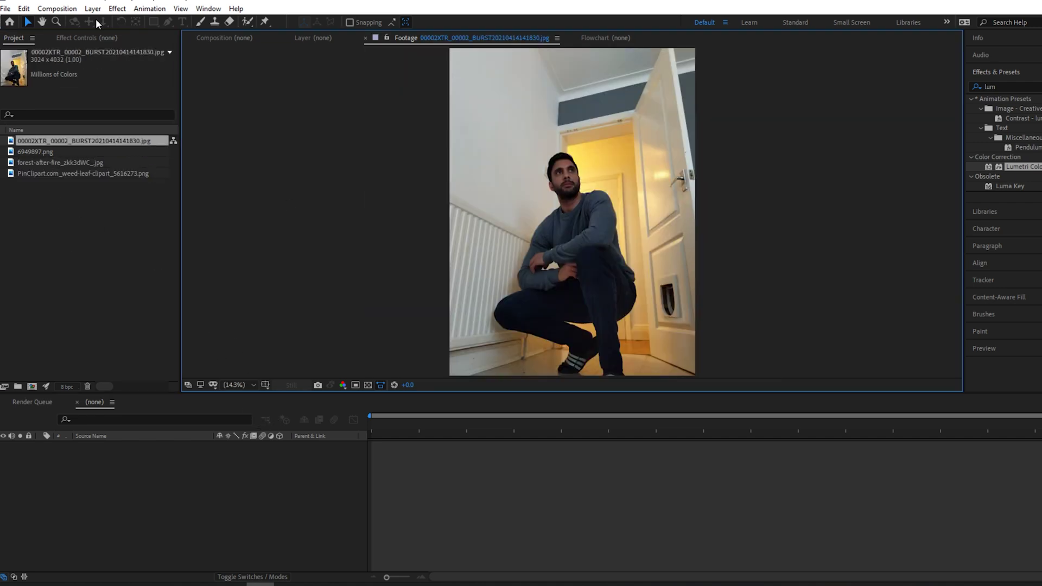
# - Create a new 1080 x 1920 composition named main
pyautogui.click(55, 9)
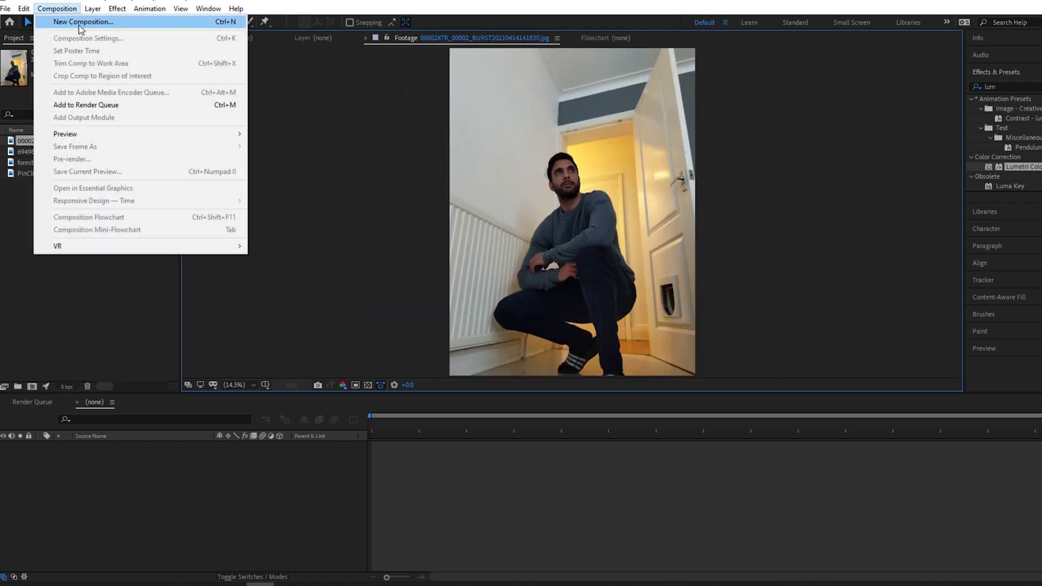
pyautogui.click(80, 20)
pyautogui.write('main')
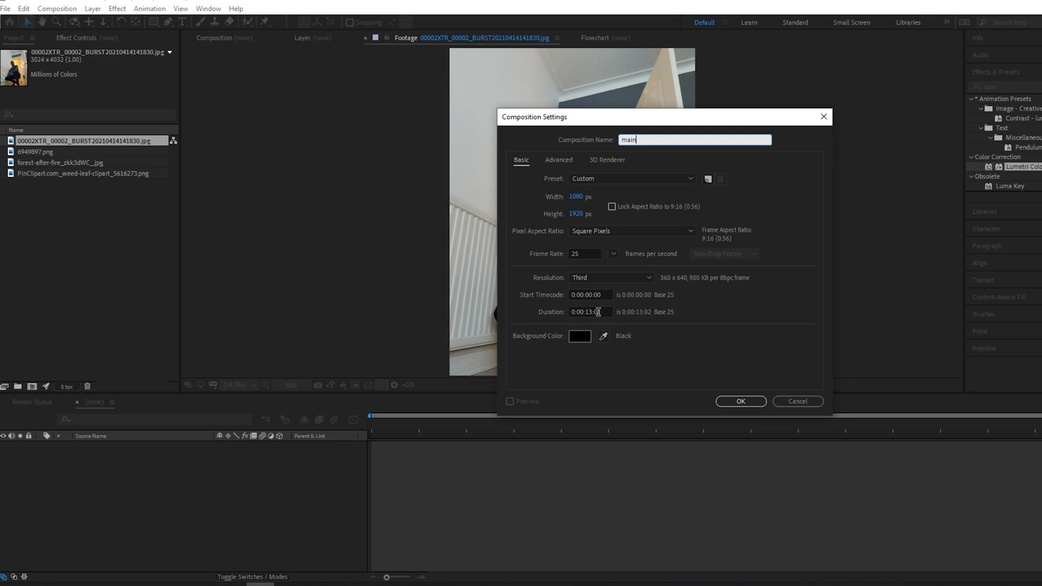
pyautogui.press('Return')
# - Add the crouching man photo to the main composition, scale it to 51% and set its position to 540, 890
pyautogui.moveTo(10, 141); pyautogui.dragTo(101, 490)
pyautogui.click(238, 386)
pyautogui.click(242, 180)
pyautogui.click(50, 456)
pyautogui.moveTo(257, 485); pyautogui.dragTo(223, 484)
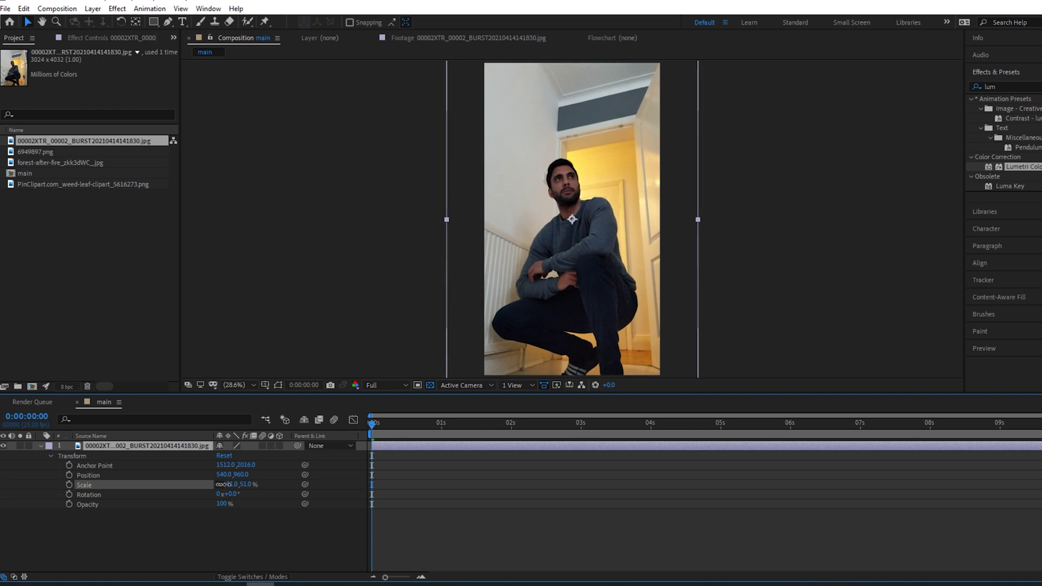
pyautogui.moveTo(241, 475); pyautogui.dragTo(218, 475)
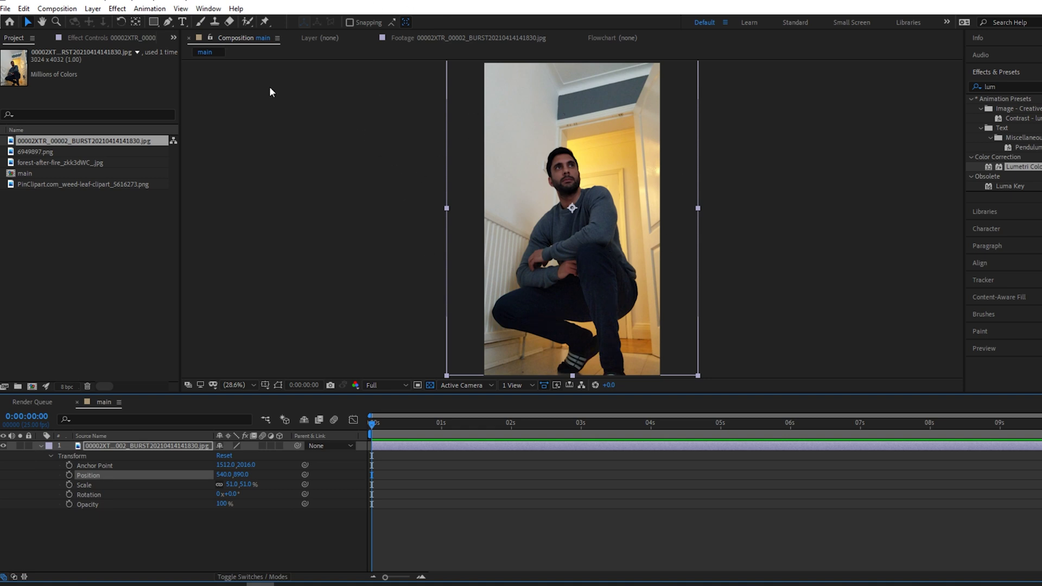
pyautogui.click(167, 22)
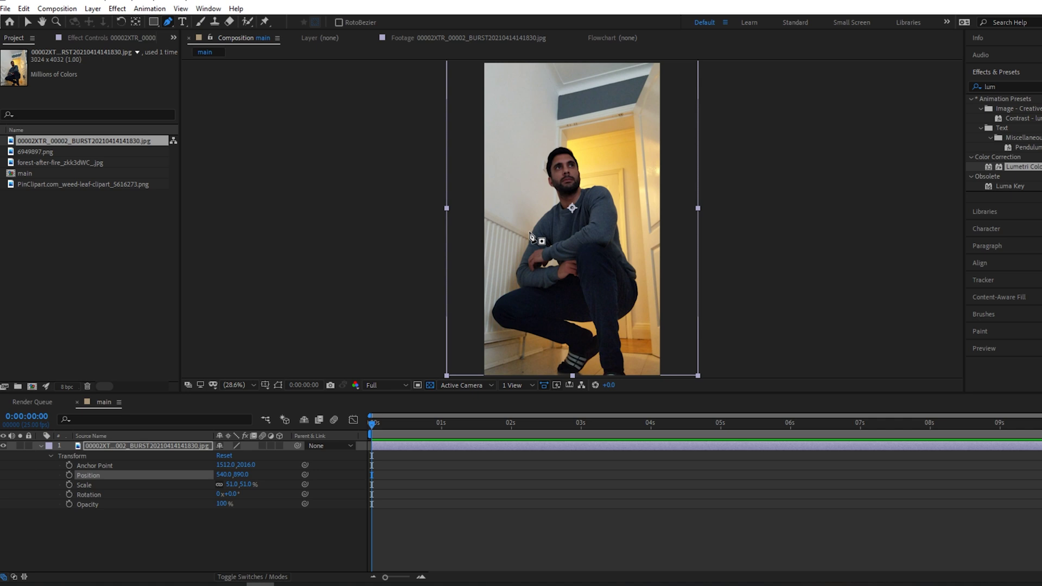
pyautogui.click(530, 231)
pyautogui.click(558, 187)
pyautogui.click(546, 172)
pyautogui.click(549, 142)
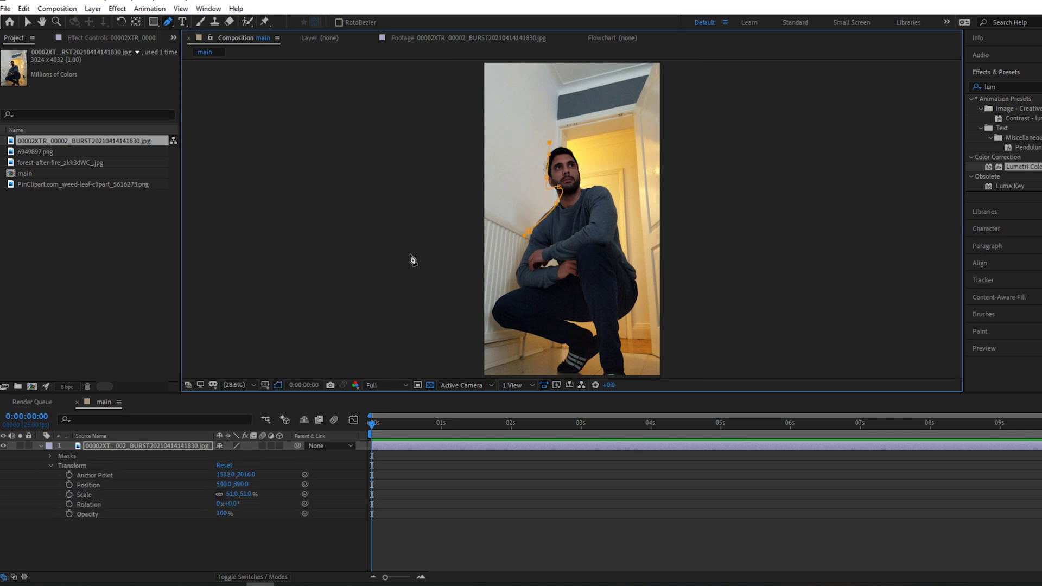
pyautogui.hotkey('ctrl', 'z')
pyautogui.hotkey('ctrl', 'z')
pyautogui.hotkey('ctrl', 'z')
pyautogui.hotkey('ctrl', 'z')
pyautogui.click(27, 22)
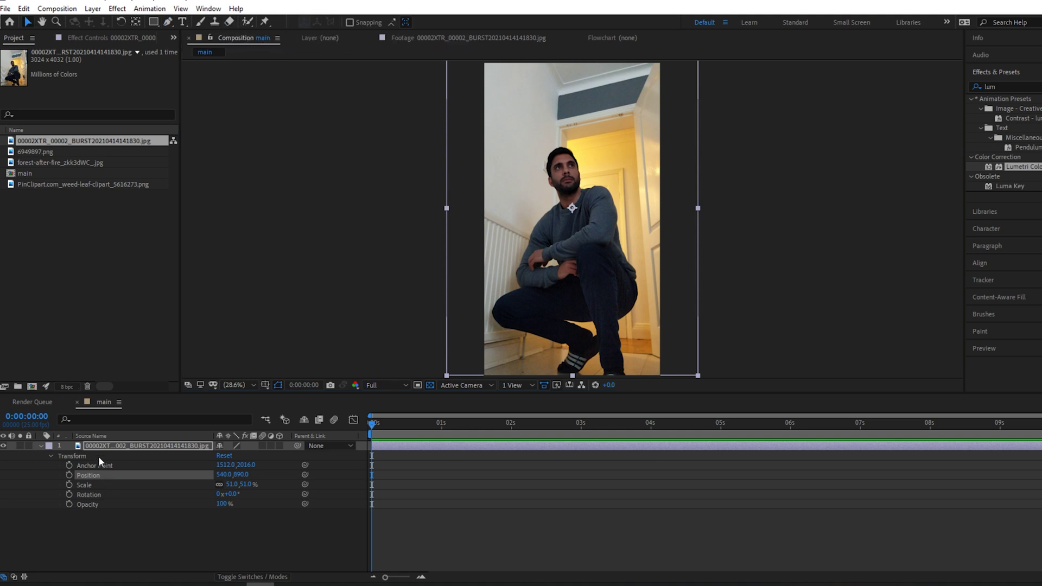
# - Open the photo layer for editing, paint a Roto Brush stroke through the background around the man, and set the Roto Brush quality to Best
pyautogui.doubleClick(154, 446)
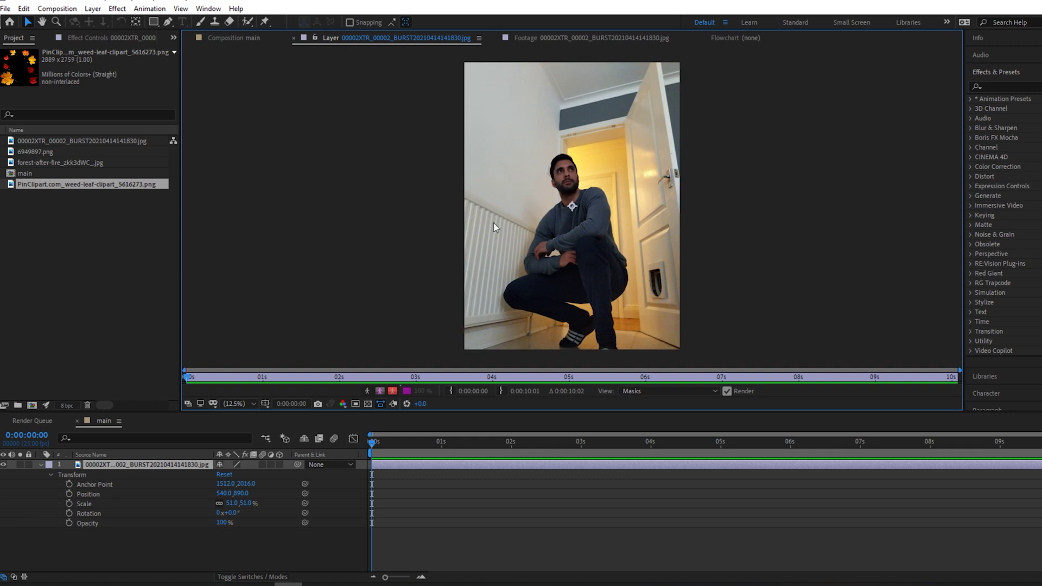
pyautogui.click(247, 24)
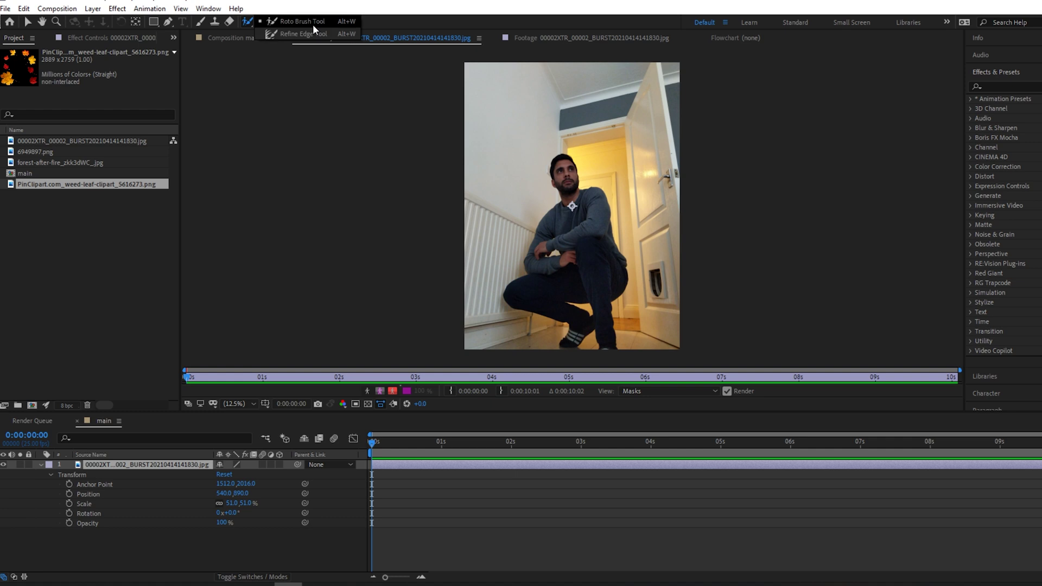
pyautogui.click(312, 24)
pyautogui.moveTo(506, 235)
pyautogui.mouseDown()
pyautogui.moveTo(537, 150)
pyautogui.moveTo(578, 120)
pyautogui.moveTo(660, 203)
pyautogui.moveTo(641, 326)
pyautogui.mouseUp()
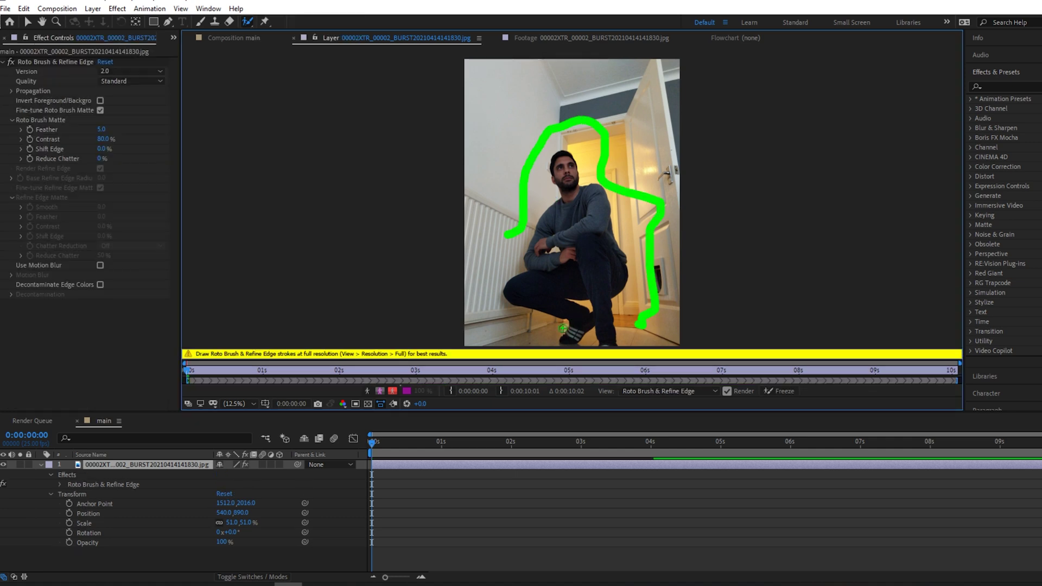
pyautogui.click(125, 82)
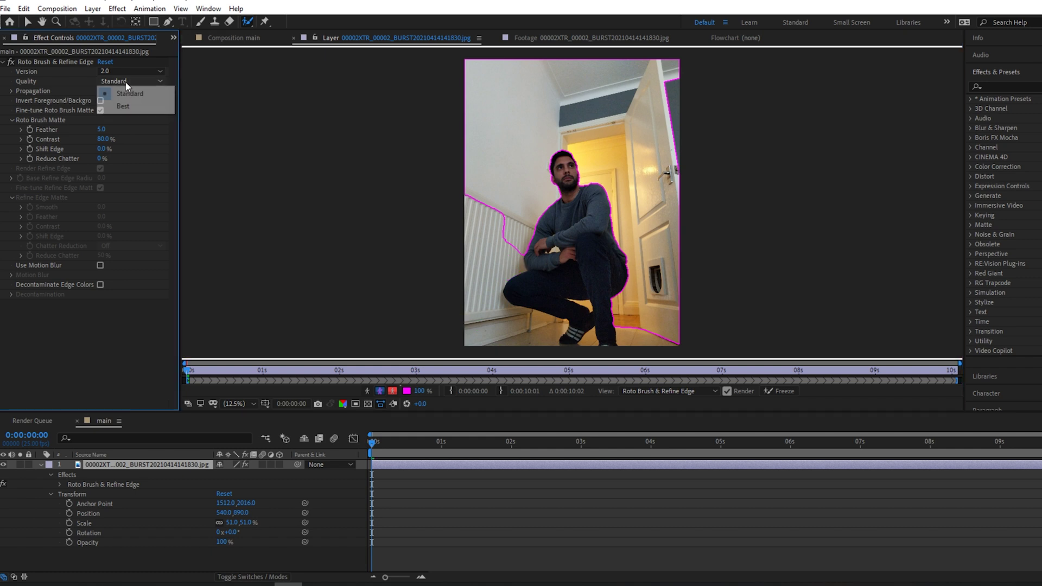
pyautogui.click(144, 109)
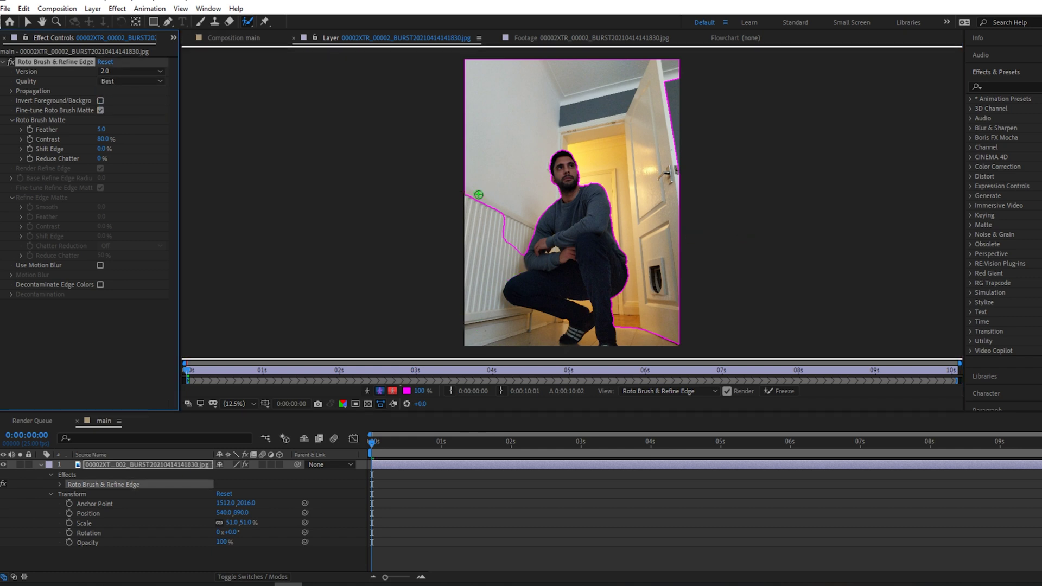
# - Extend the Roto Brush selection over the remaining wall and floor areas, including the gaps around the man's legs
pyautogui.moveTo(478, 184)
pyautogui.mouseDown()
pyautogui.moveTo(486, 298)
pyautogui.moveTo(513, 336)
pyautogui.moveTo(545, 327)
pyautogui.mouseUp()
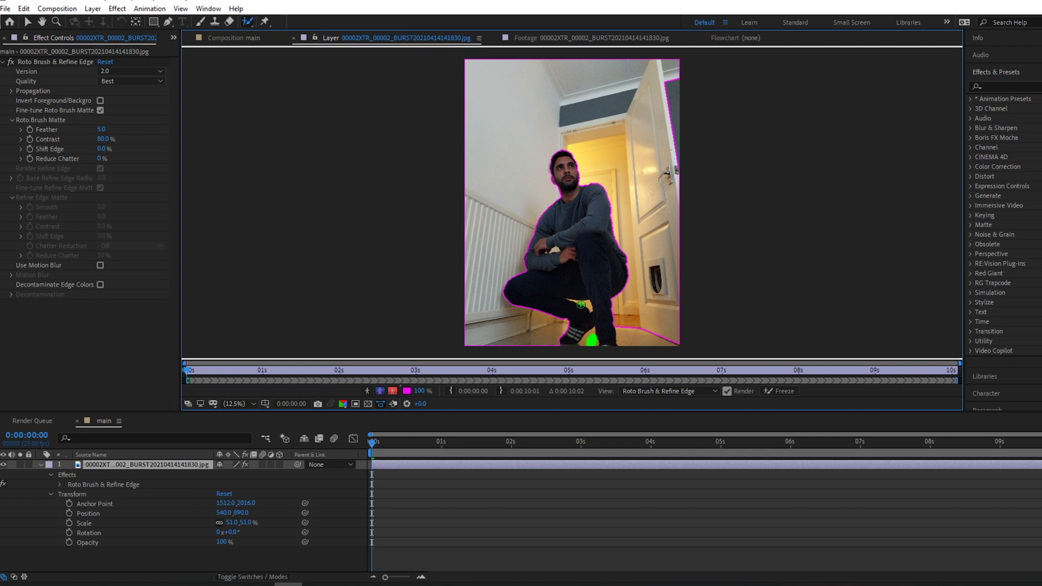
pyautogui.moveTo(623, 321); pyautogui.dragTo(628, 343)
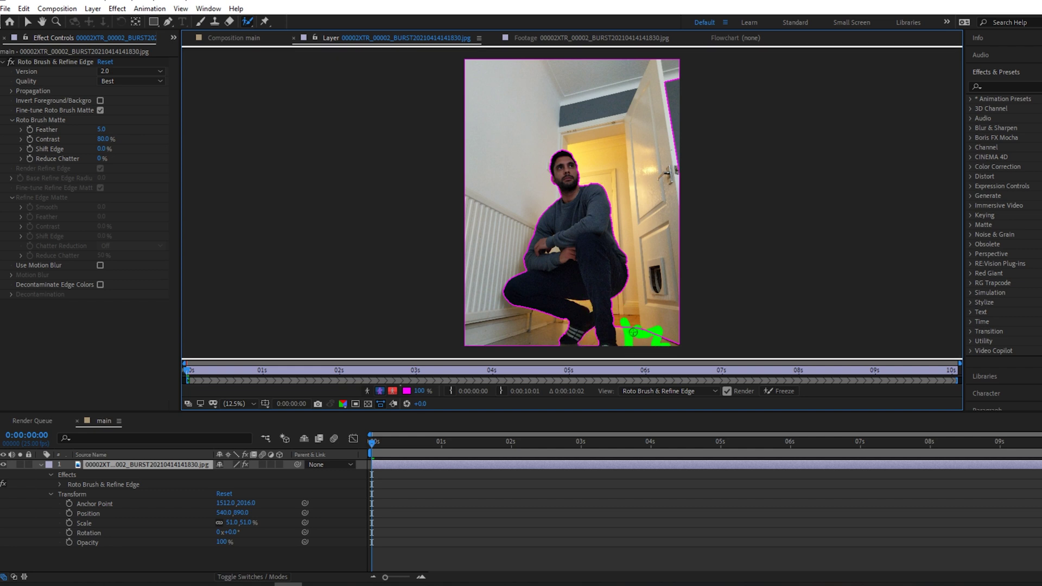
pyautogui.scroll(1, 632, 332)
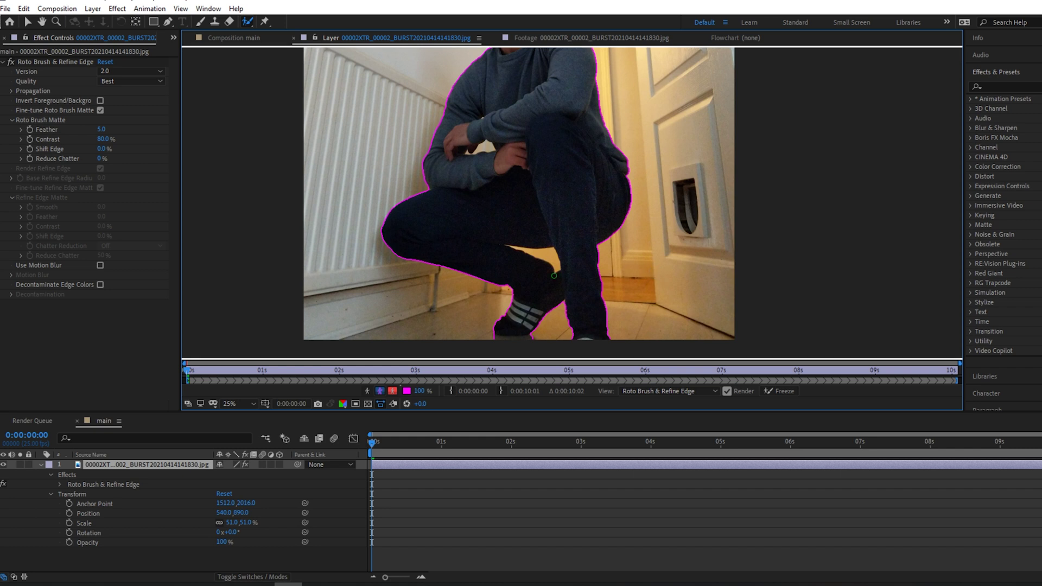
pyautogui.moveTo(533, 254); pyautogui.dragTo(535, 251)
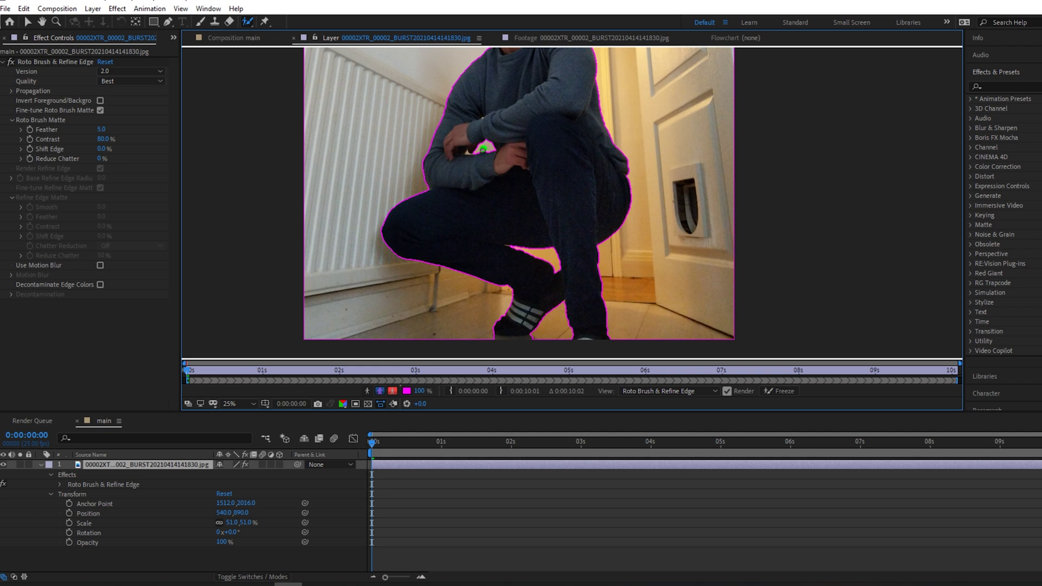
pyautogui.scroll(4, 483, 150)
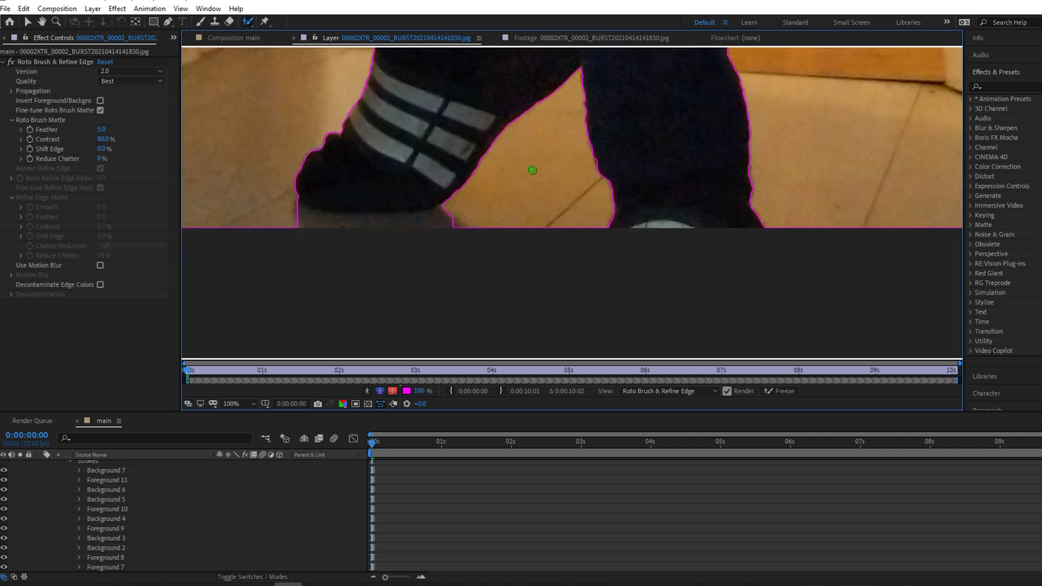
pyautogui.scroll(-6, 533, 168)
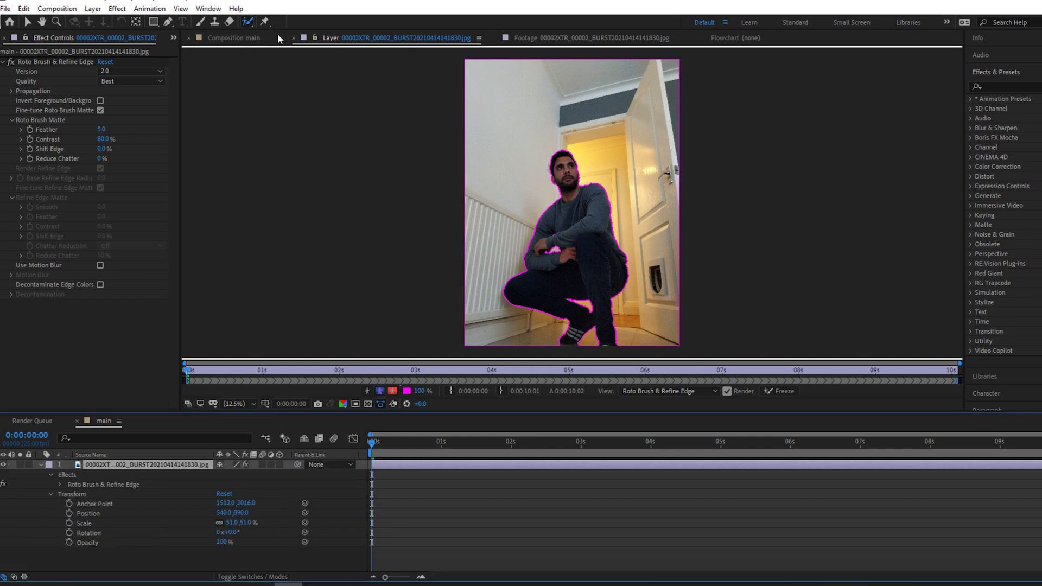
# - Return to the main composition and invert the Roto Brush foreground and background on the photo layer
pyautogui.click(243, 39)
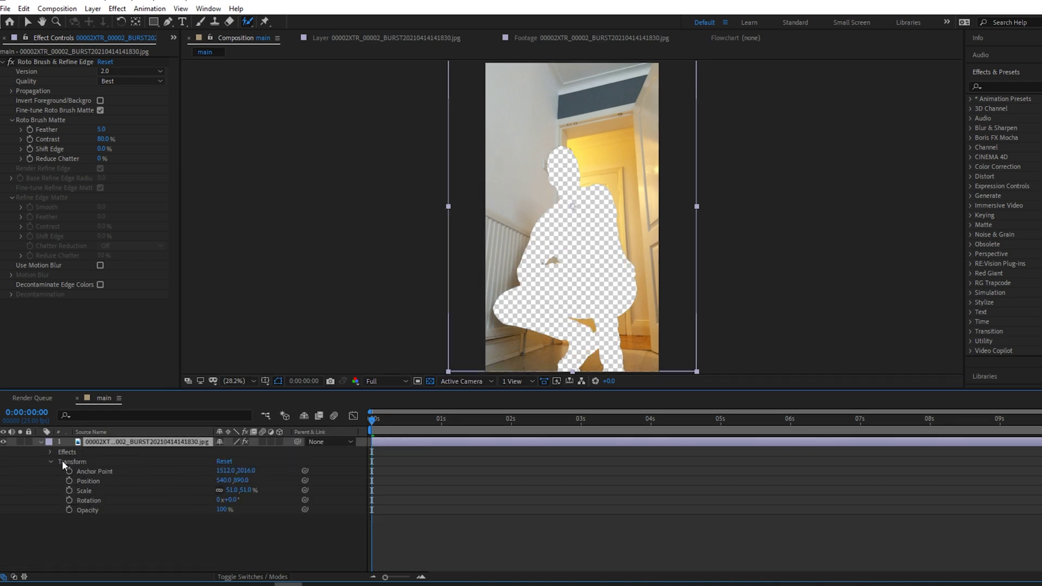
pyautogui.click(49, 451)
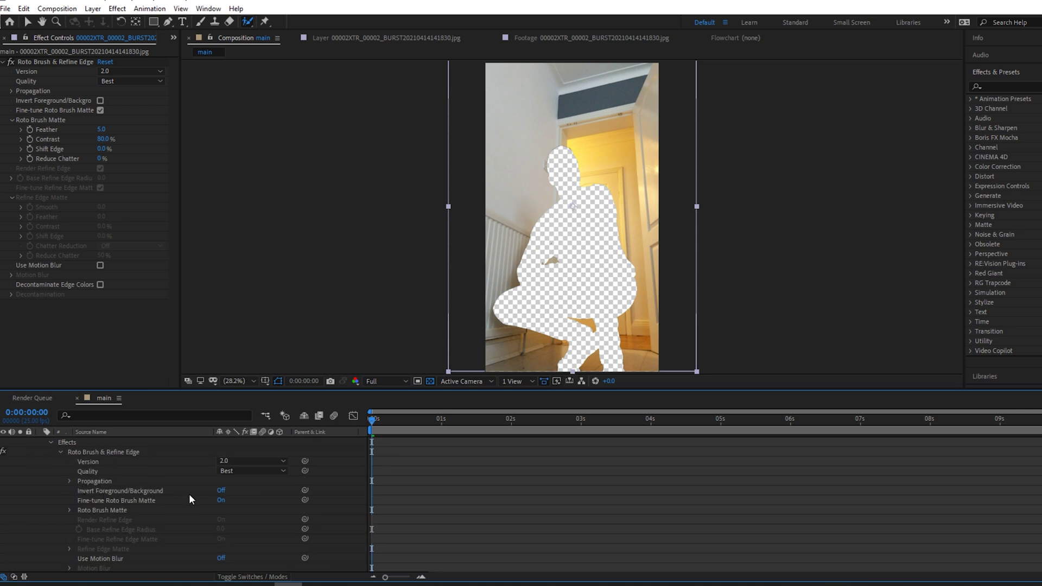
pyautogui.click(220, 490)
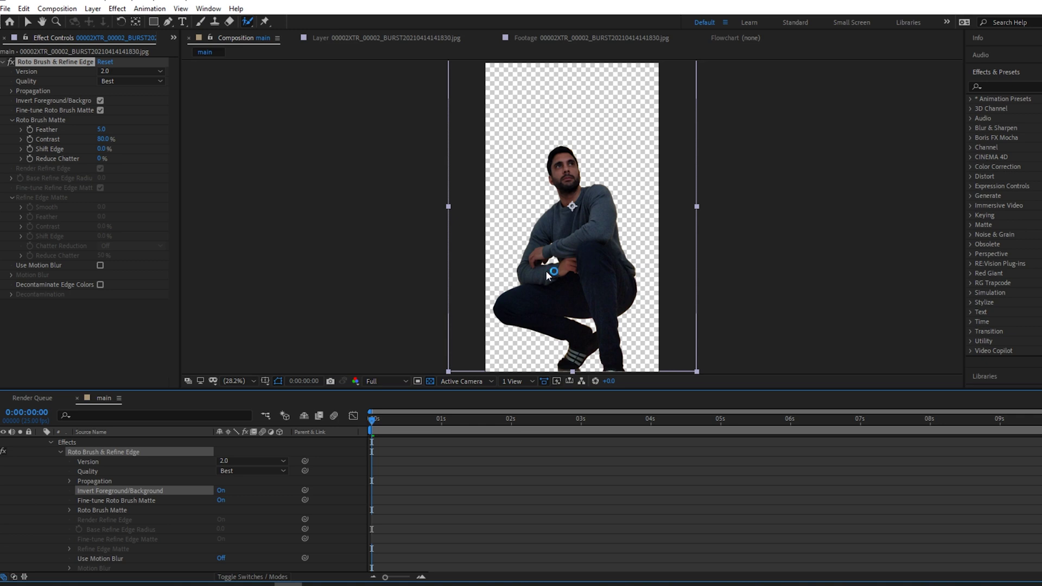
# - Find the Refine Soft Matte effect, apply it to the cut-out photo layer, and check the man's edges up close
pyautogui.press('v')
pyautogui.press('.')
pyautogui.press('.')
pyautogui.press('.')
pyautogui.press('.')
pyautogui.press('.')
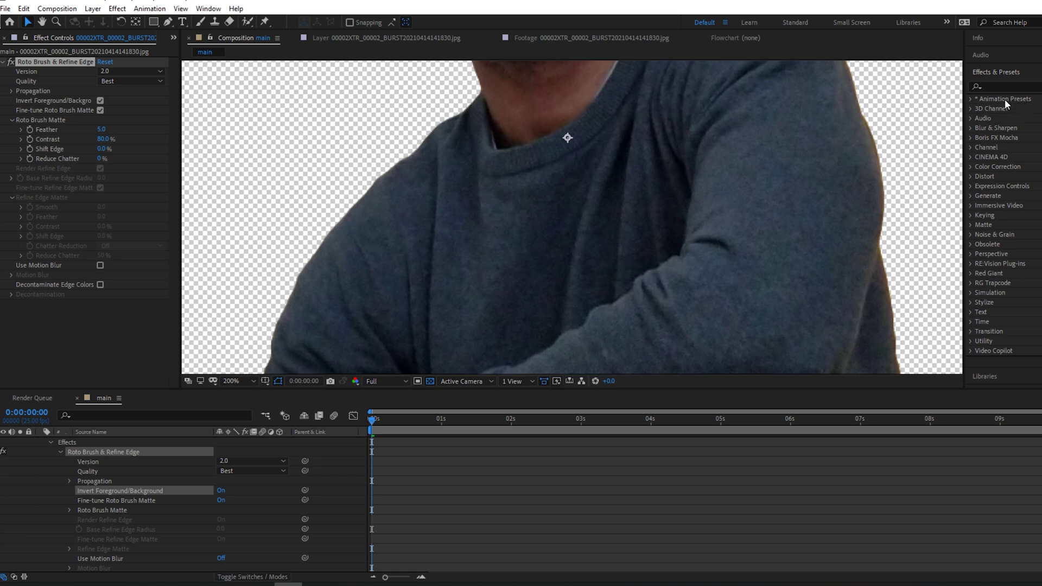
pyautogui.click(1028, 86)
pyautogui.write('refine')
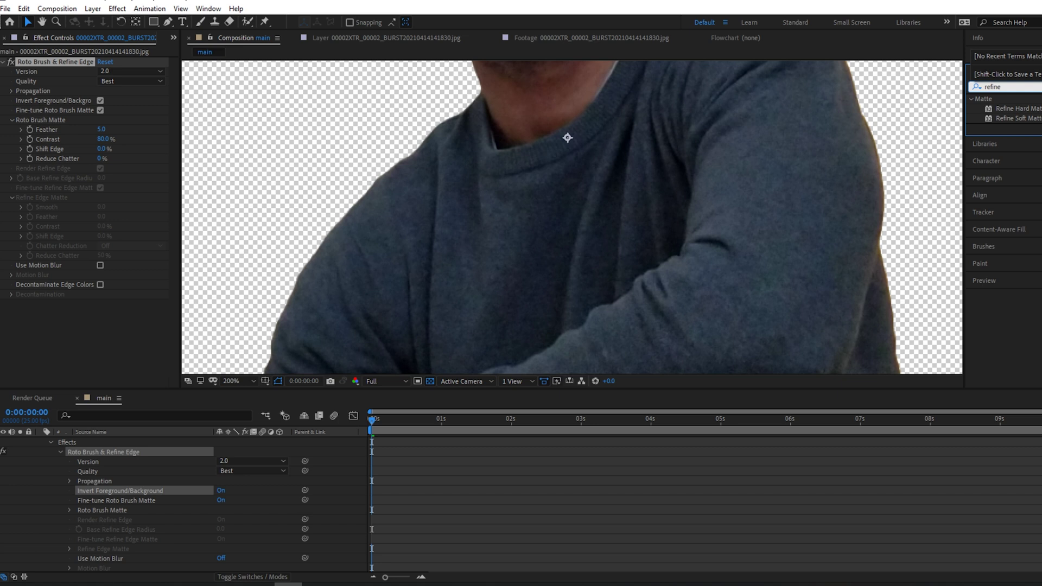
pyautogui.moveTo(1018, 118); pyautogui.dragTo(97, 327)
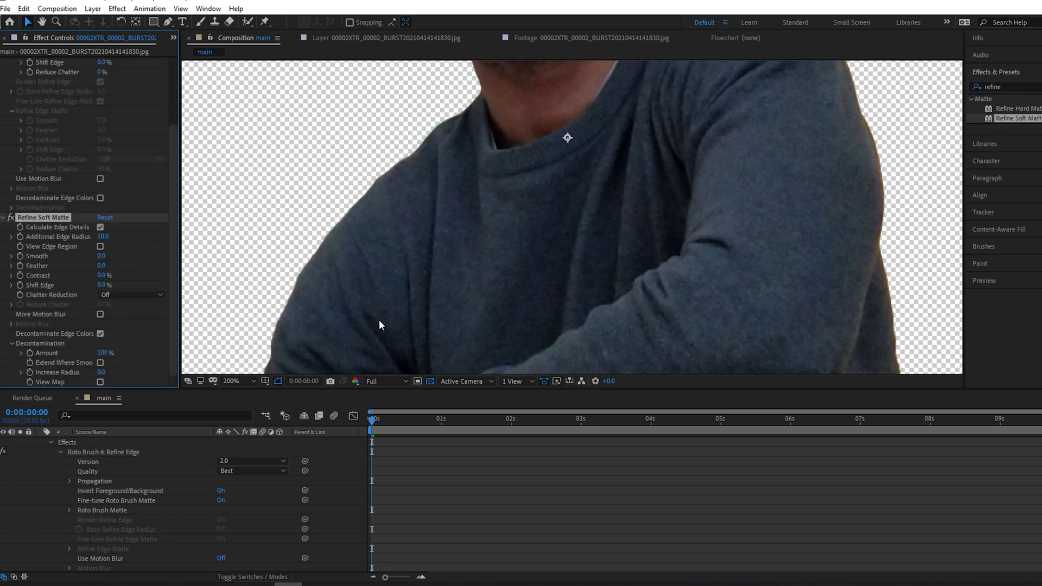
pyautogui.press('h')
pyautogui.moveTo(737, 189); pyautogui.dragTo(722, 139)
pyautogui.press('v')
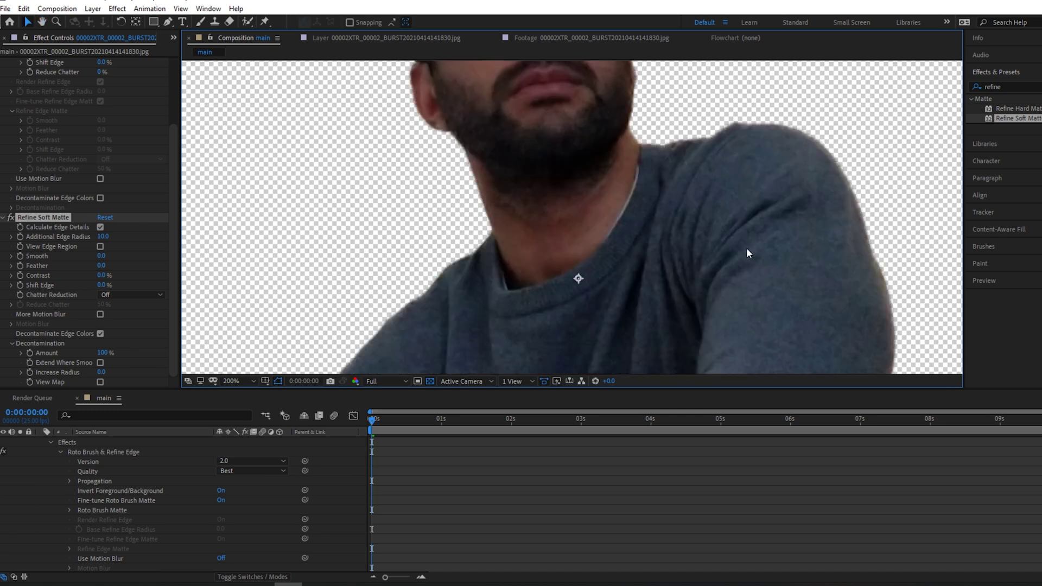
pyautogui.scroll(-5, 674, 322)
pyautogui.press('h')
pyautogui.moveTo(497, 274); pyautogui.dragTo(513, 220)
# - Pre-compose the cut-out photo layer, moving its effects into the new composition
pyautogui.rightClick(118, 440)
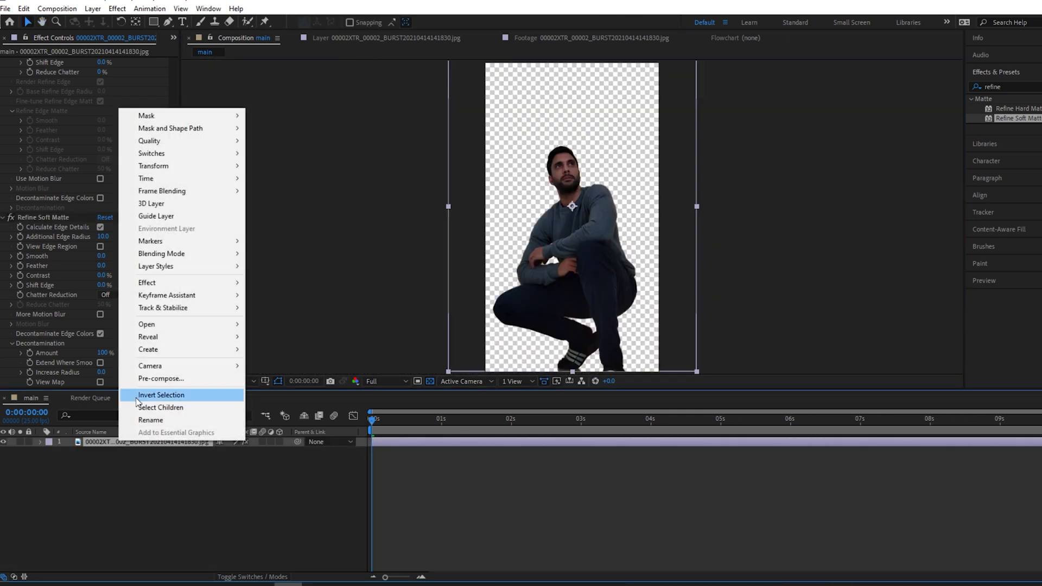
pyautogui.click(161, 379)
pyautogui.click(416, 271)
pyautogui.click(516, 342)
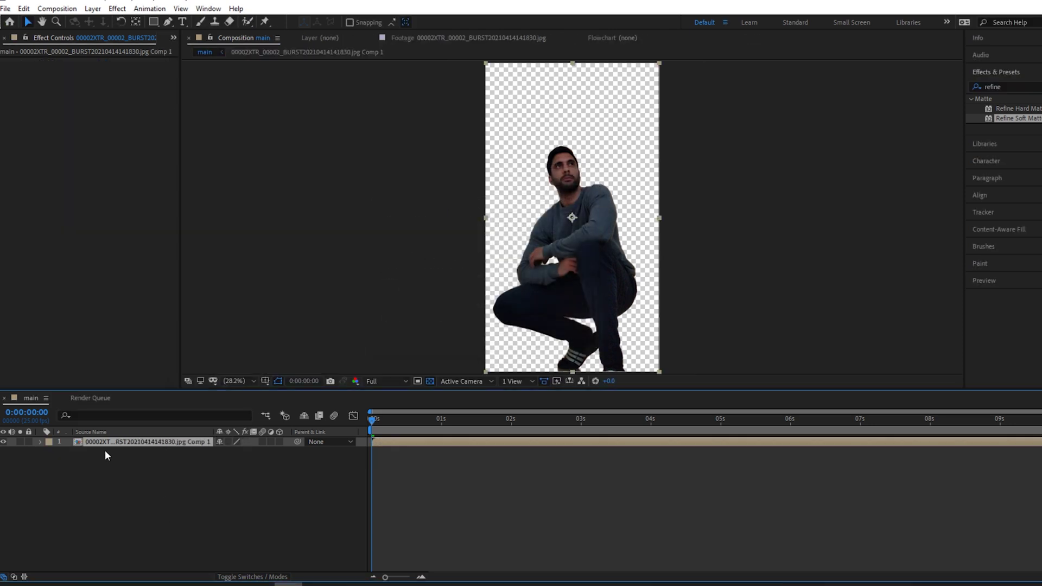
# - Open the pre-composed cut-out and trim its composition to a single-frame work area
pyautogui.doubleClick(132, 442)
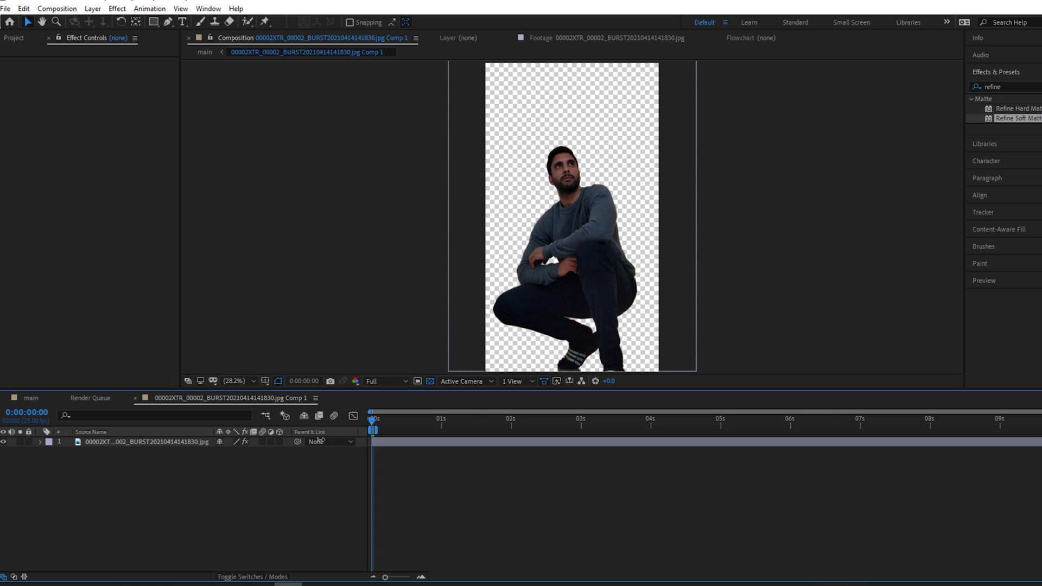
pyautogui.rightClick(375, 432)
pyautogui.click(418, 460)
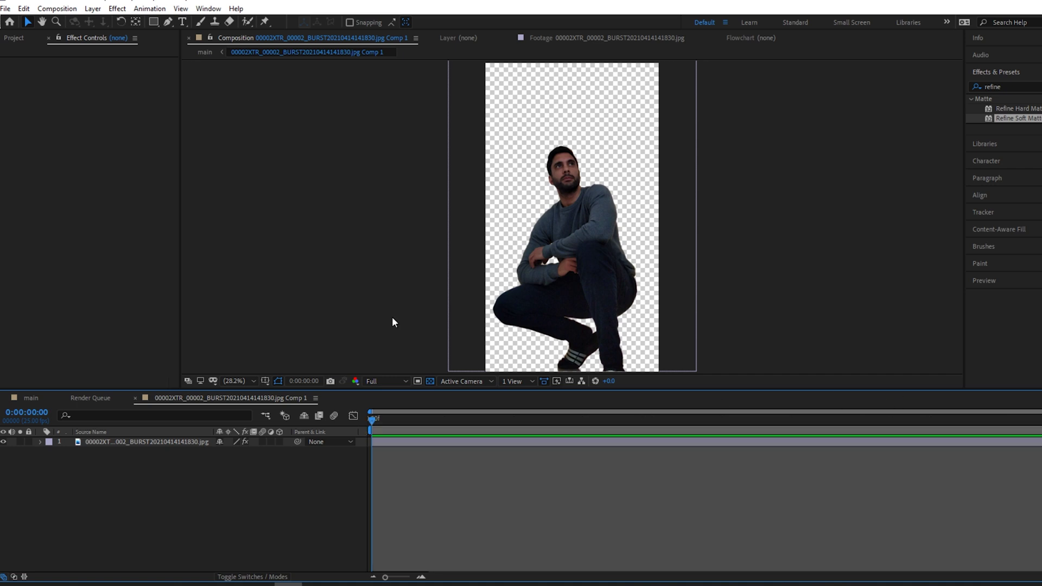
# - Add the trimmed cut-out composition to the render queue
pyautogui.click(141, 441)
pyautogui.click(5, 9)
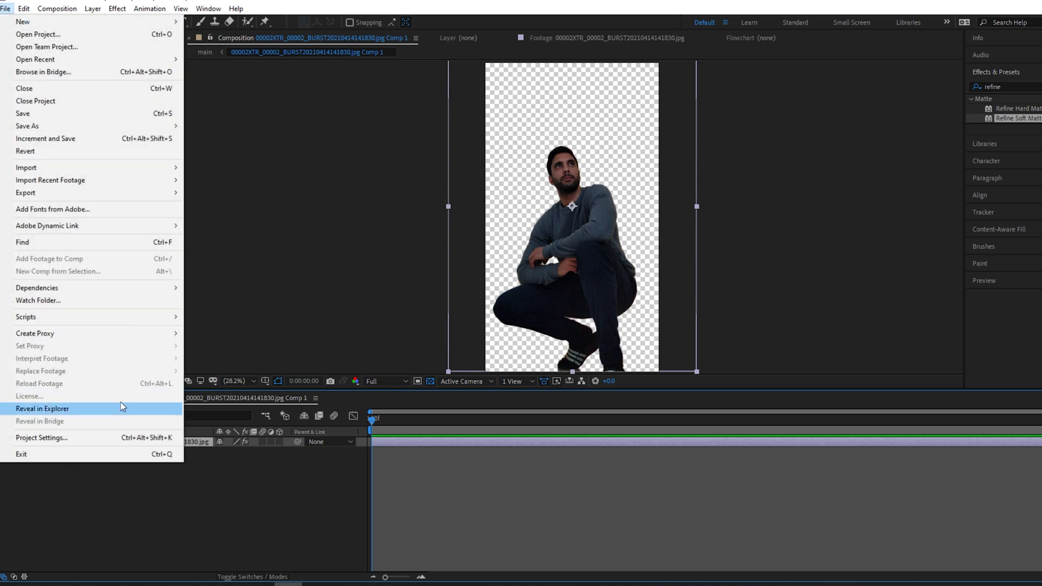
pyautogui.moveTo(136, 193)
pyautogui.click(230, 205)
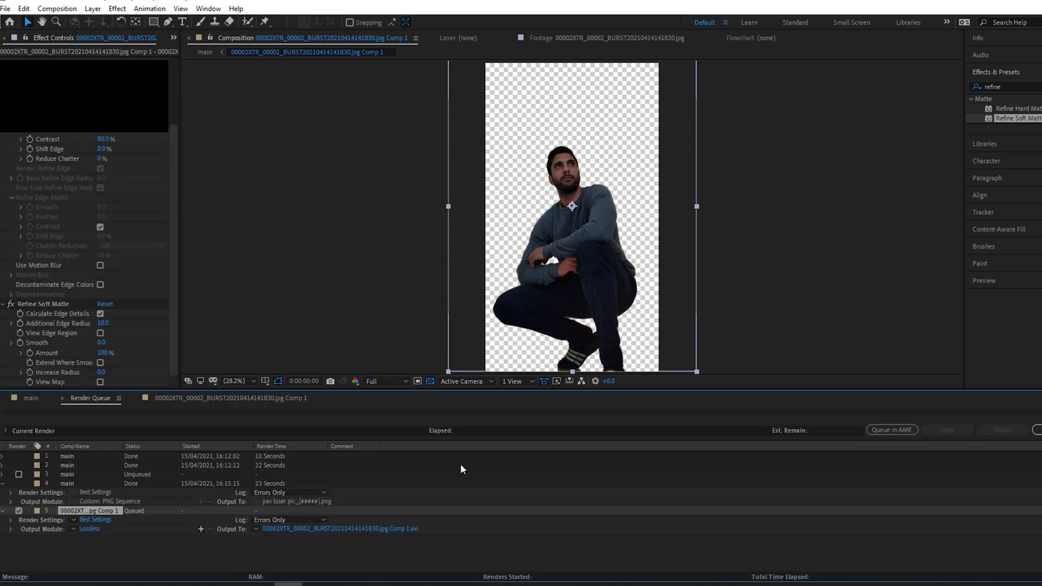
# - Configure the queued item's output as a PNG Sequence with no compression and RGB + Alpha channels
pyautogui.click(91, 529)
pyautogui.click(389, 131)
pyautogui.click(389, 230)
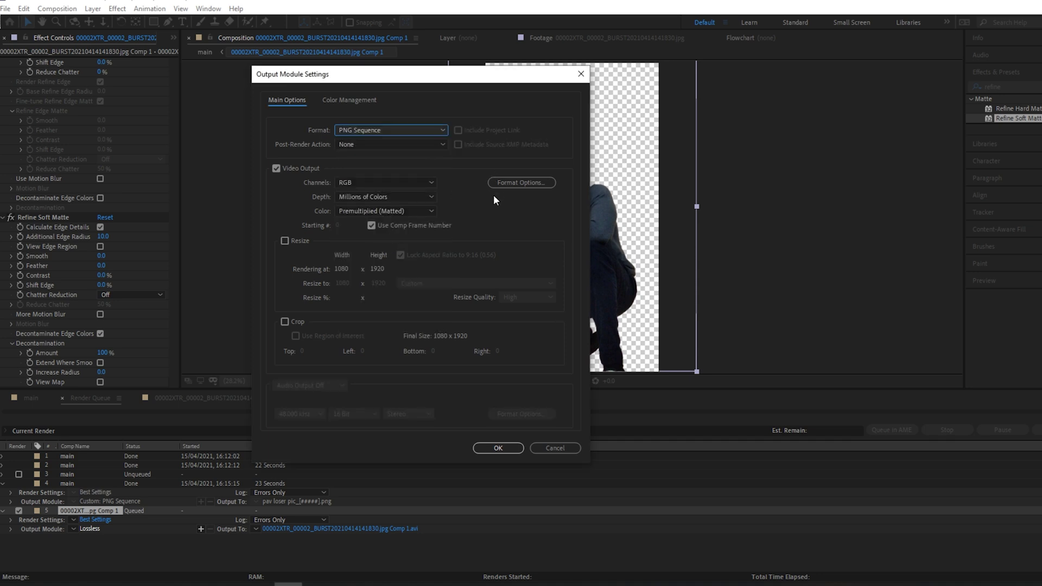
pyautogui.click(503, 183)
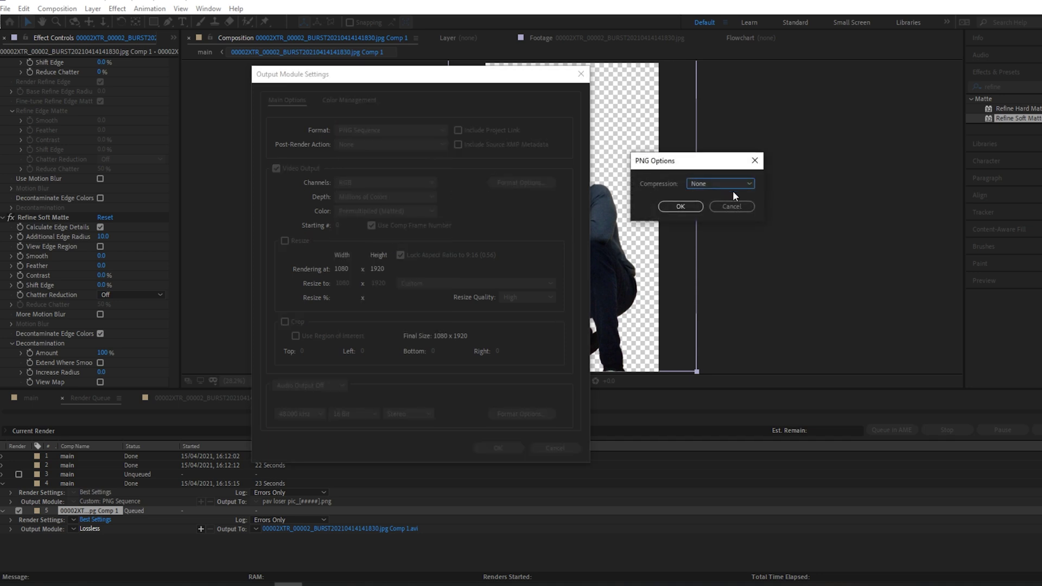
pyautogui.click(686, 208)
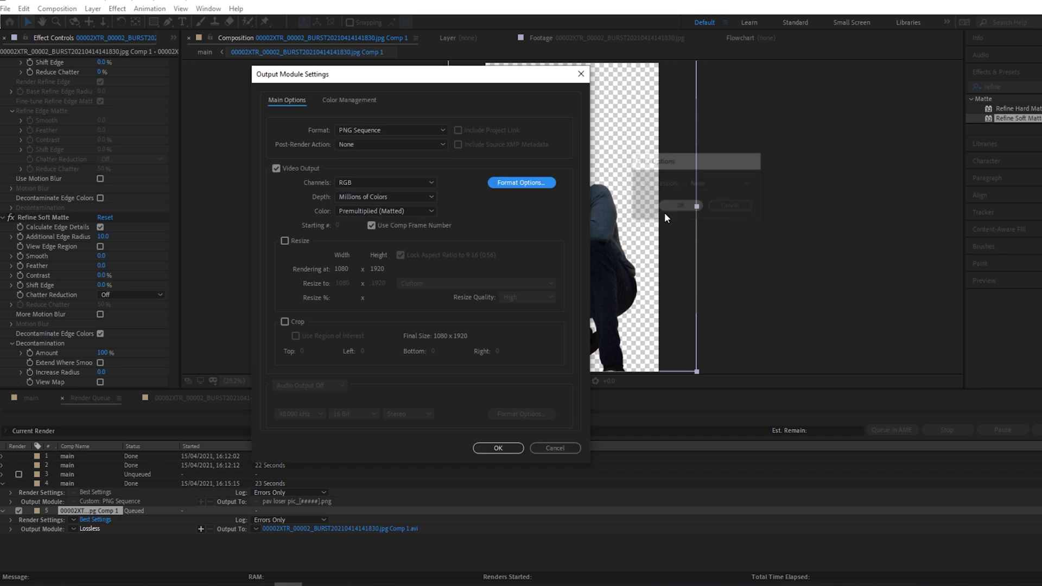
pyautogui.click(409, 182)
pyautogui.click(382, 219)
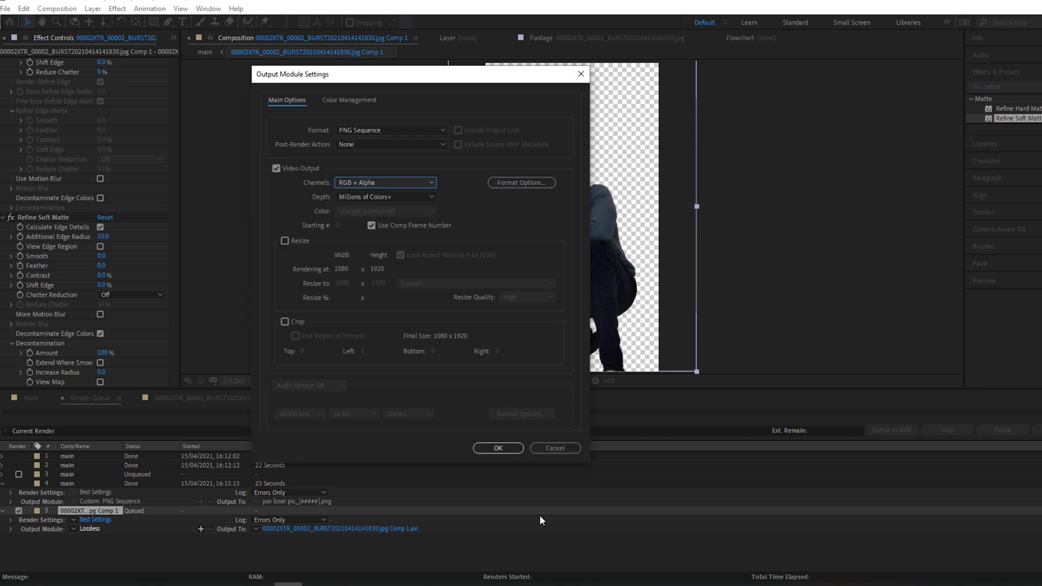
pyautogui.click(498, 449)
# - Name the output file "pav loser pic" in the 3dpictures folder and render the queued cut-out composition
pyautogui.click(347, 529)
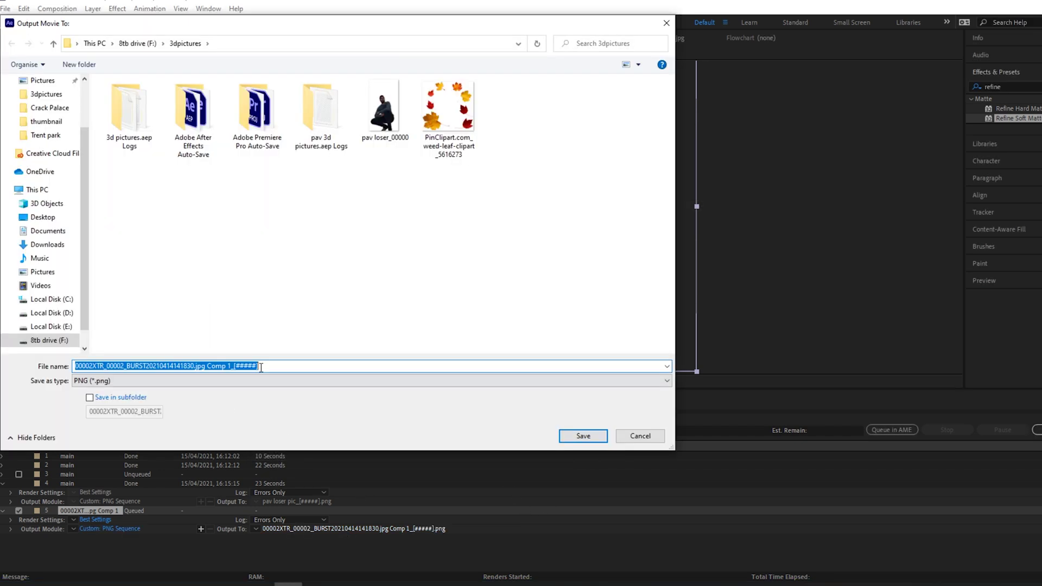
pyautogui.write('p')
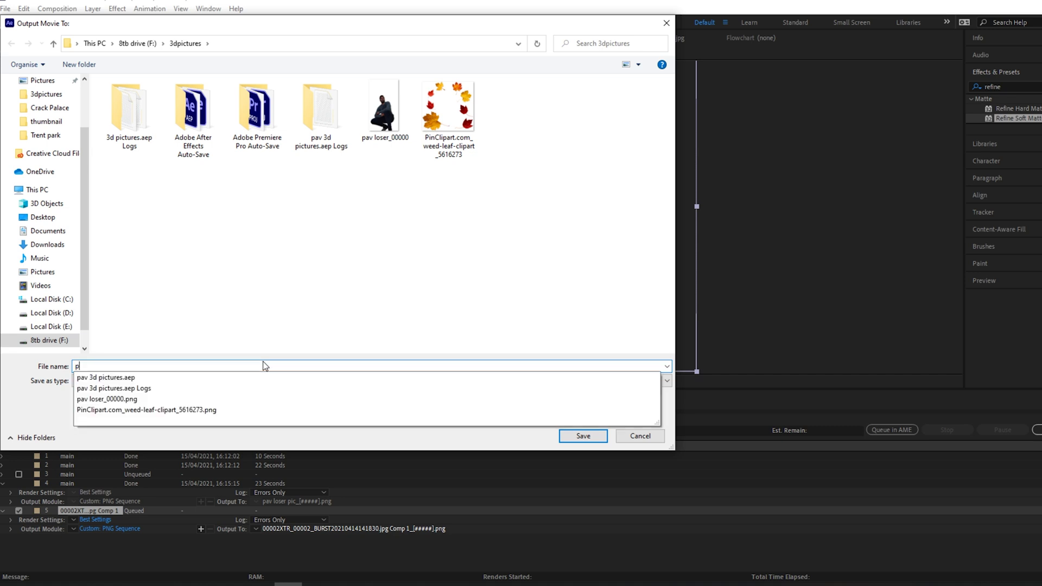
pyautogui.write('av loser')
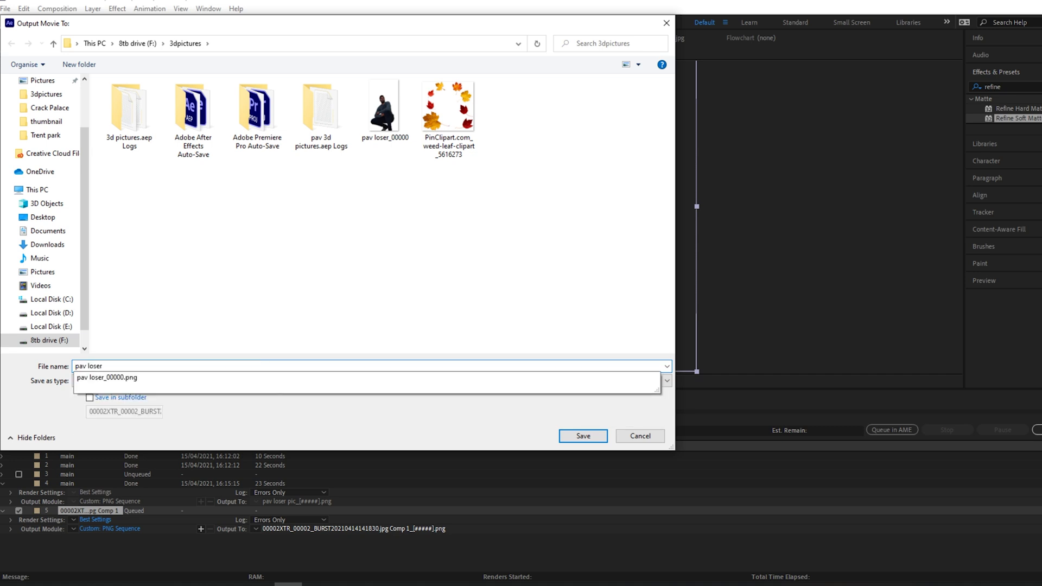
pyautogui.write(' pic')
pyautogui.press('Return')
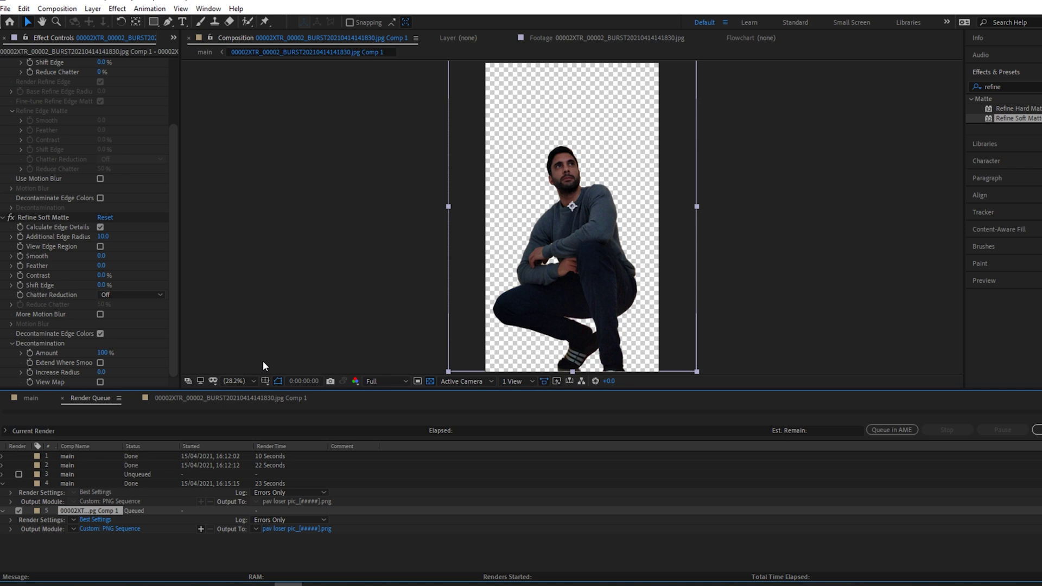
pyautogui.click(1035, 432)
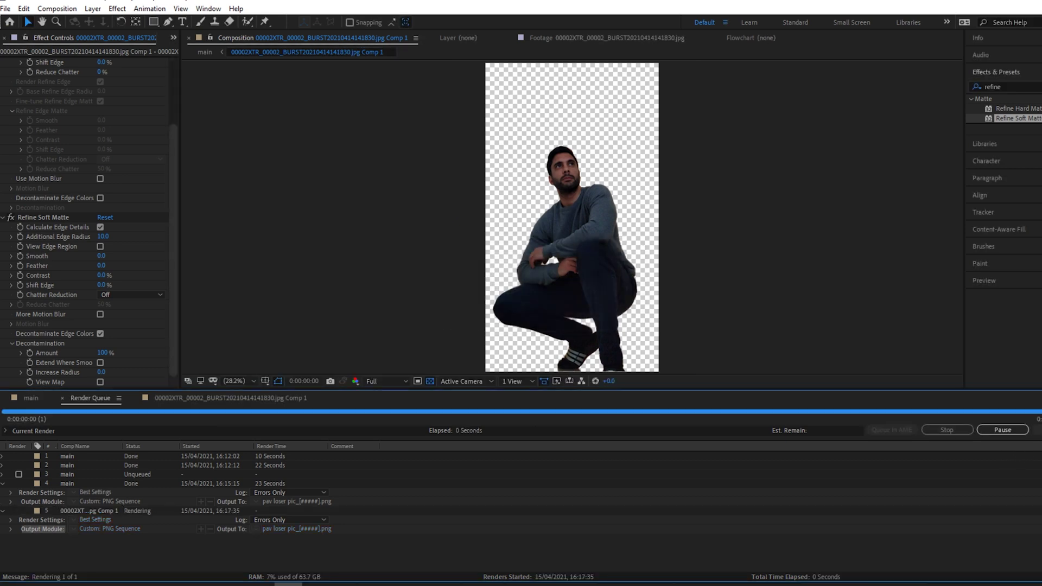
# - Return to the main composition and import the rendered image pav loser pic_00000.png into the project
pyautogui.click(31, 400)
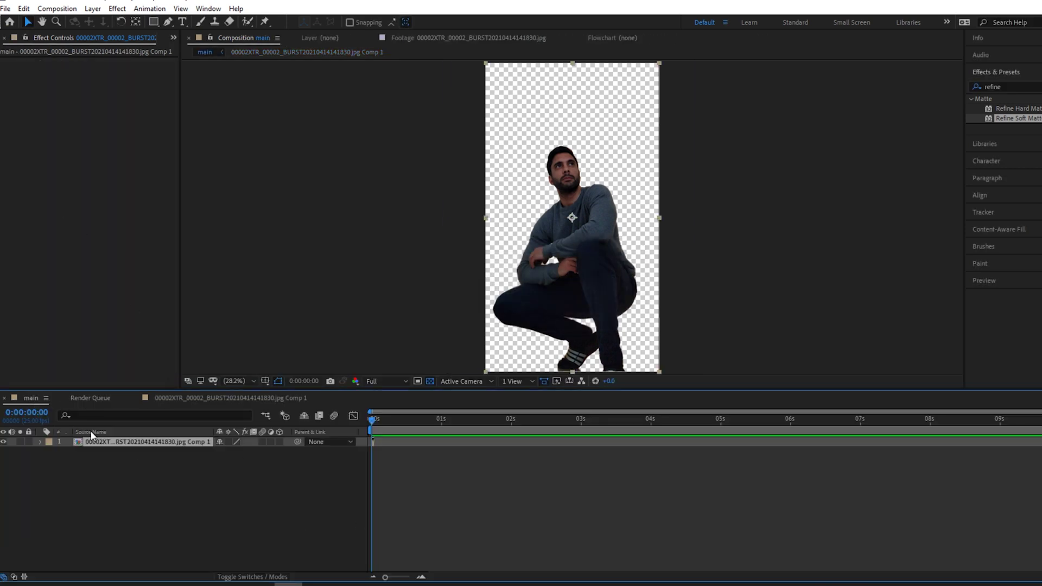
pyautogui.click(126, 475)
pyautogui.click(6, 8)
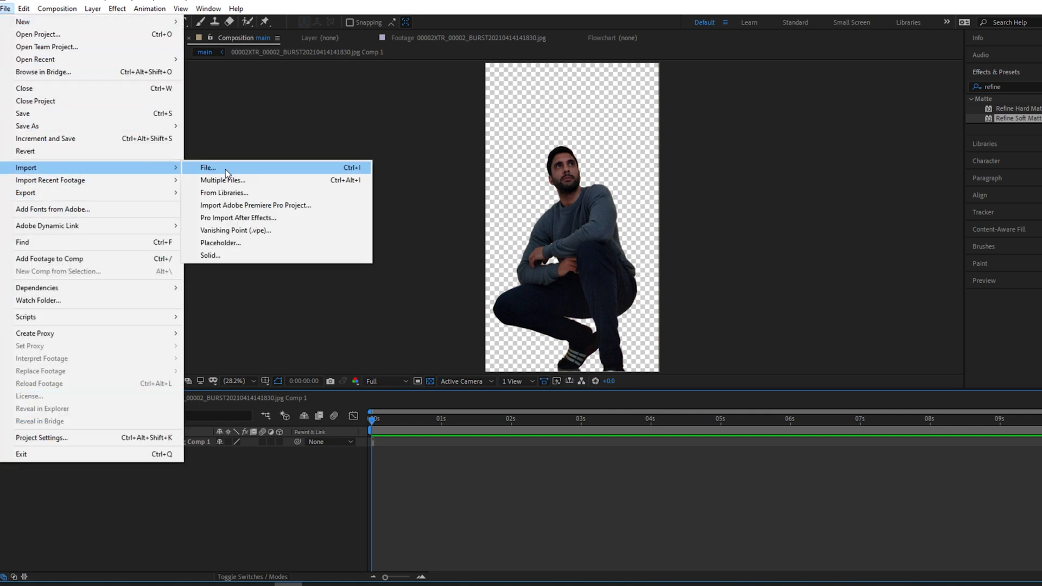
pyautogui.click(209, 194)
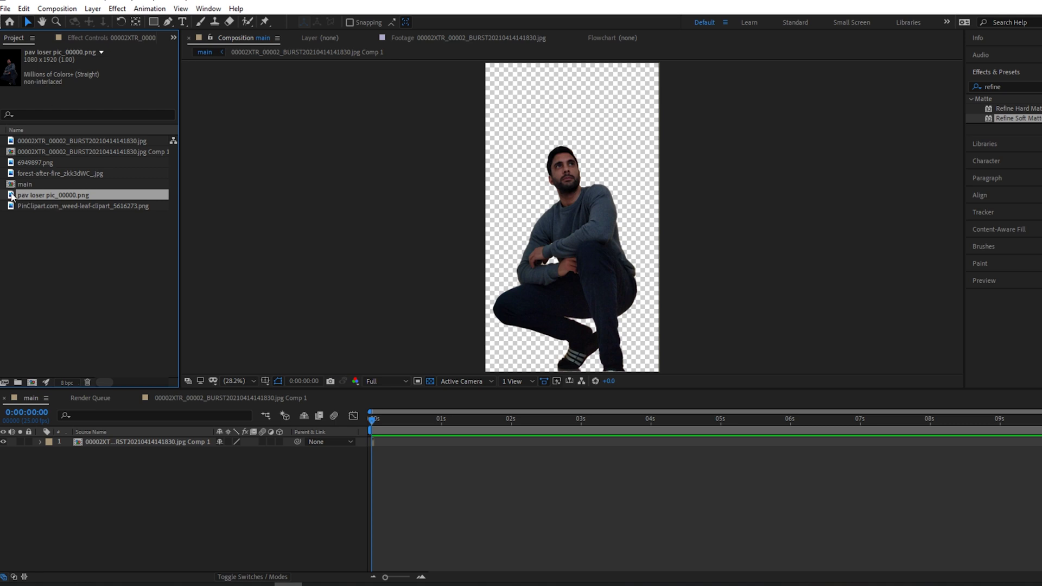
# - Add the imported cut-out PNG to the main composition and delete the pre-composed cut-out layer beneath it
pyautogui.moveTo(11, 198); pyautogui.dragTo(24, 438)
pyautogui.click(110, 450)
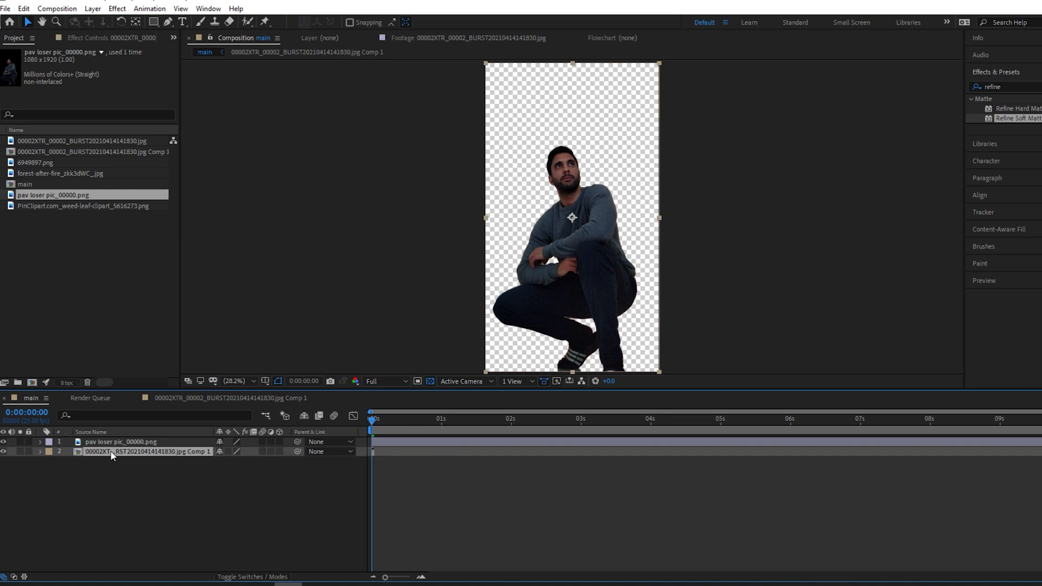
pyautogui.press('Delete')
pyautogui.moveTo(371, 421); pyautogui.dragTo(170, 504)
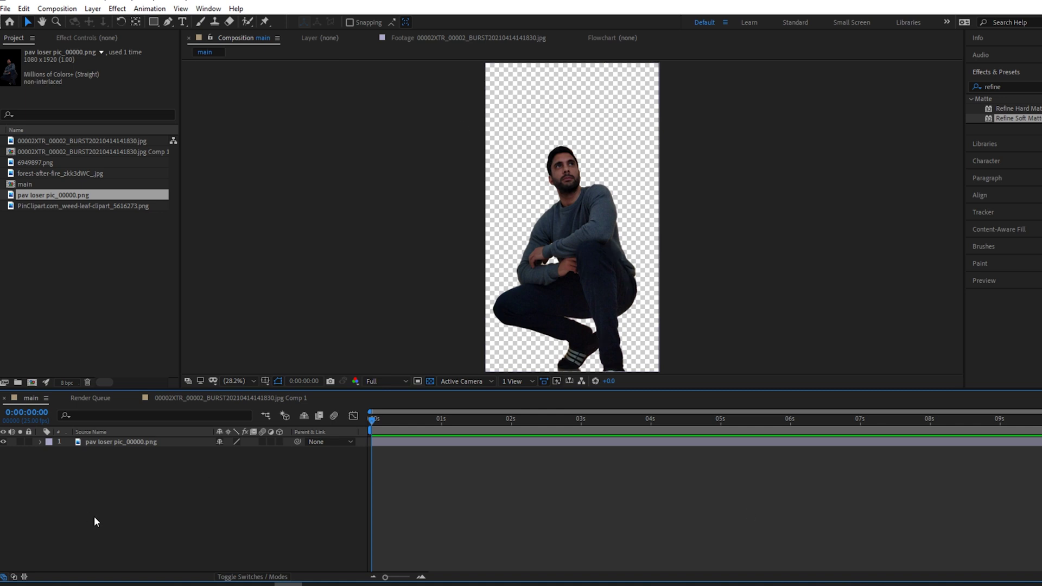
# - Add the forest-after-fire image beneath the man's cut-out and the PinClipart leaf image above it in the main composition
pyautogui.click(124, 442)
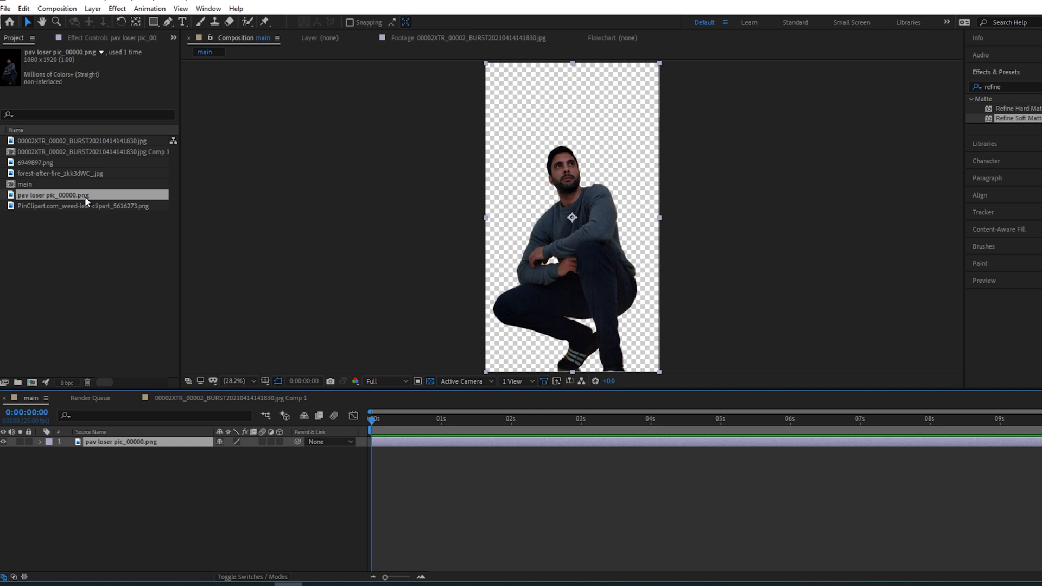
pyautogui.click(34, 161)
pyautogui.click(59, 174)
pyautogui.moveTo(59, 176); pyautogui.dragTo(106, 462)
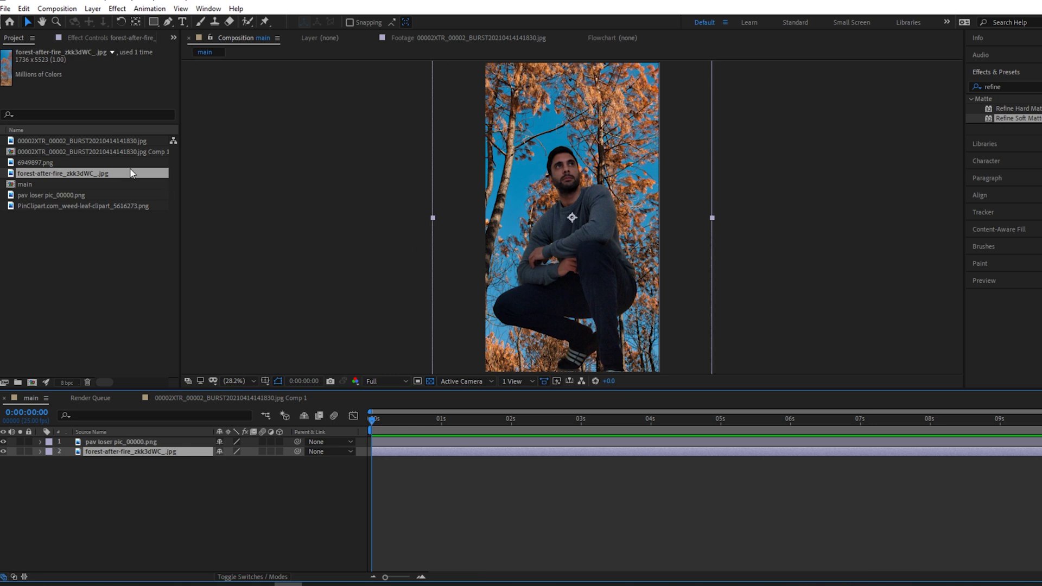
pyautogui.click(49, 195)
pyautogui.click(54, 205)
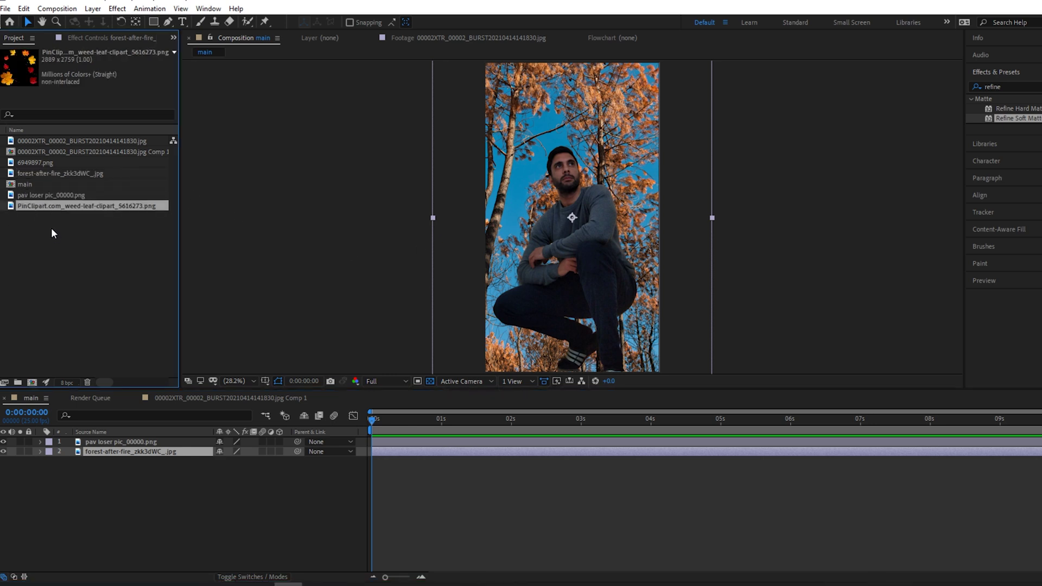
pyautogui.moveTo(12, 207); pyautogui.dragTo(109, 438)
# - Scale the forest background layer to 81%
pyautogui.click(39, 442)
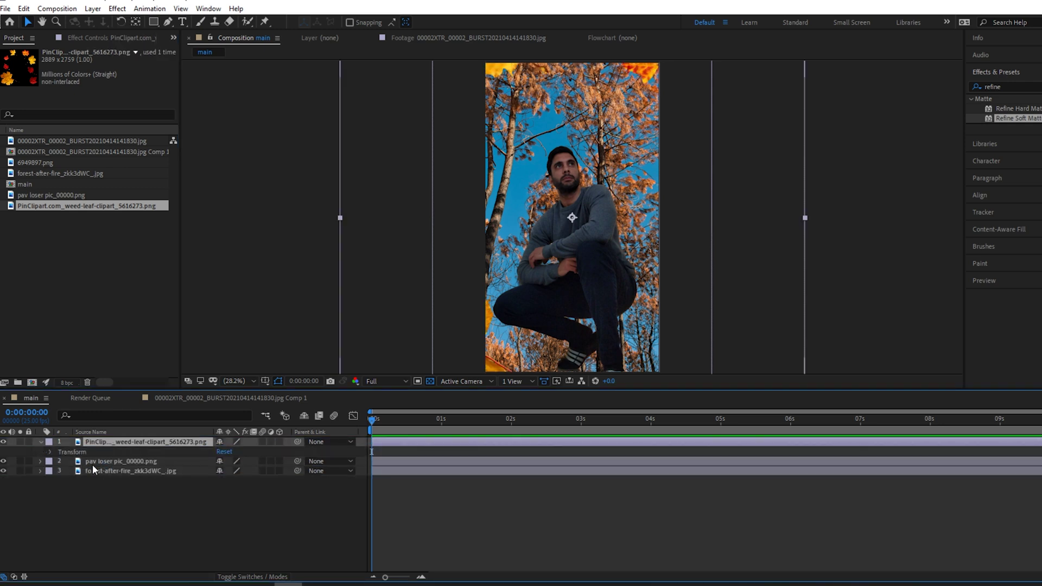
pyautogui.click(39, 471)
pyautogui.click(50, 481)
pyautogui.moveTo(233, 509)
pyautogui.mouseDown()
pyautogui.moveTo(223, 510)
pyautogui.moveTo(243, 508)
pyautogui.mouseUp()
pyautogui.click(130, 471)
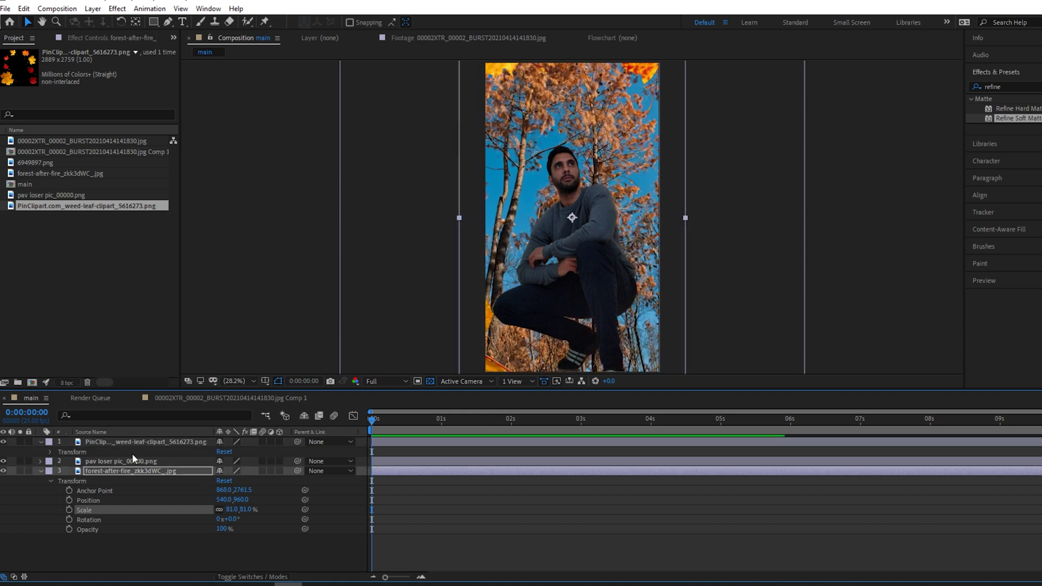
# - Scale the leaf clipart layer to 34%
pyautogui.click(39, 441)
pyautogui.click(41, 441)
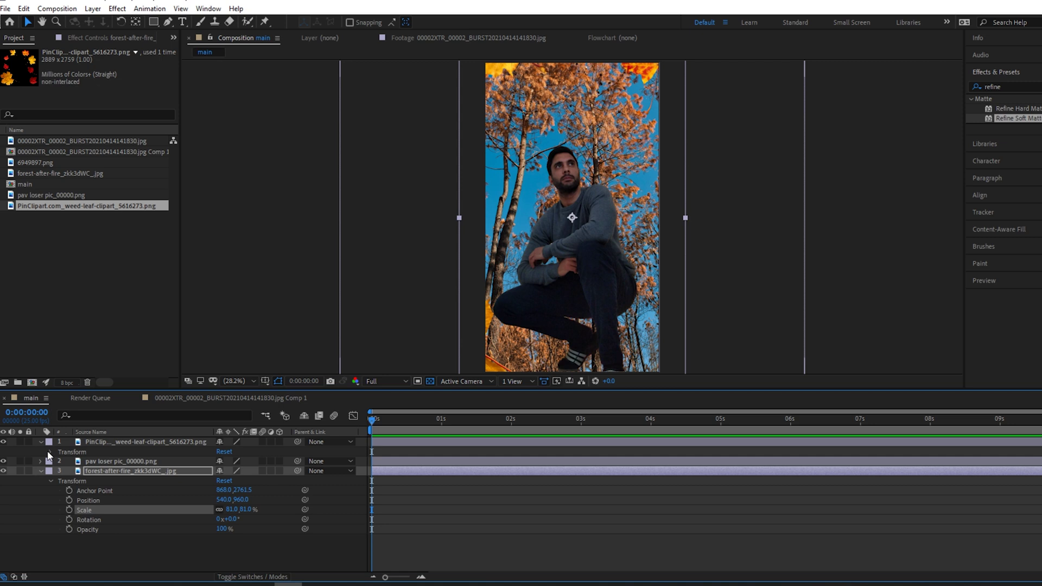
pyautogui.click(50, 451)
pyautogui.moveTo(238, 481); pyautogui.dragTo(213, 481)
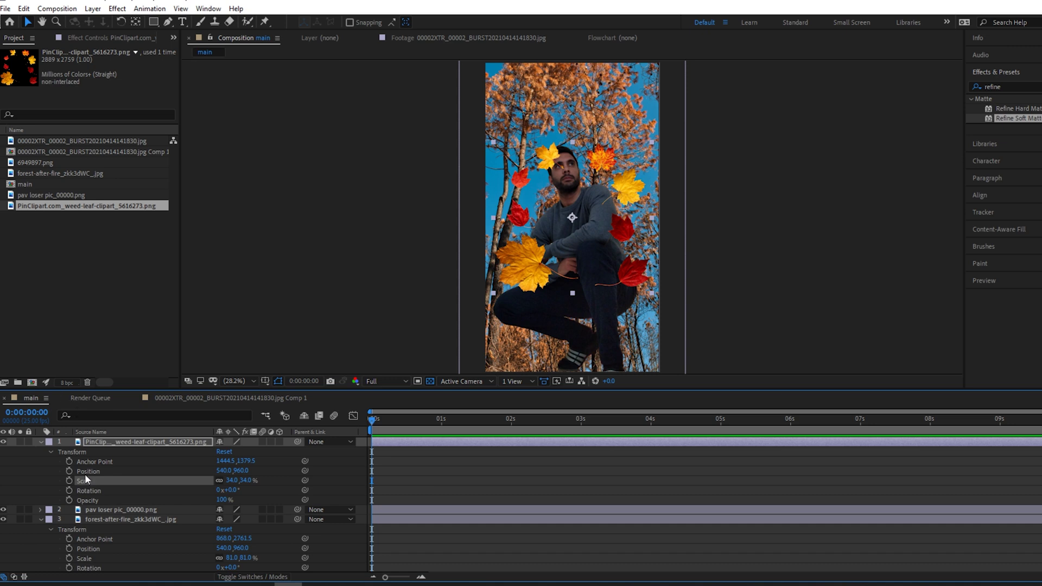
# - Collapse the expanded layer properties and rename the leaf clipart layer as "leaves"
pyautogui.click(42, 441)
pyautogui.click(42, 461)
pyautogui.rightClick(128, 441)
pyautogui.click(158, 419)
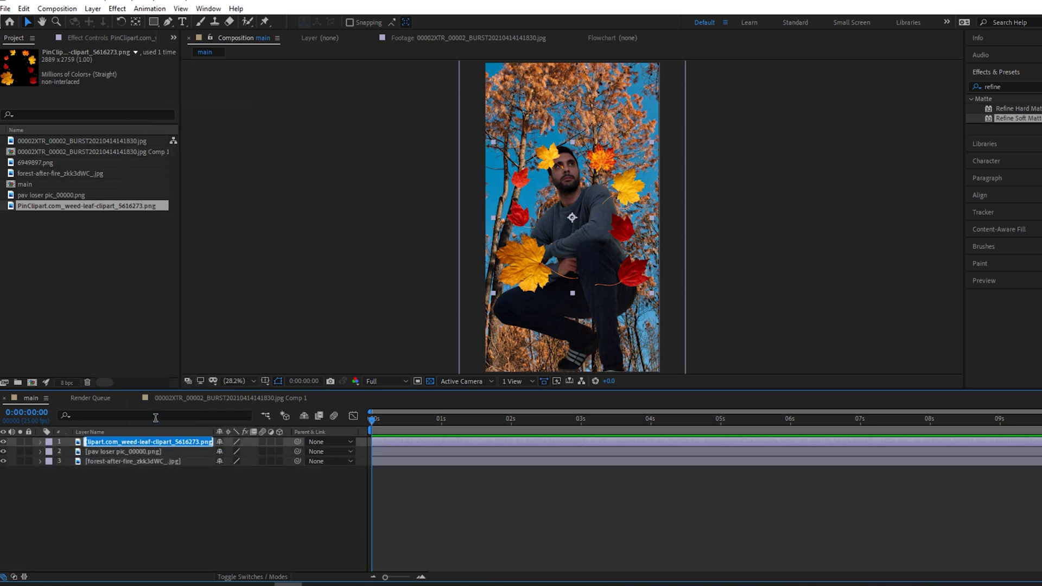
pyautogui.write('leav')
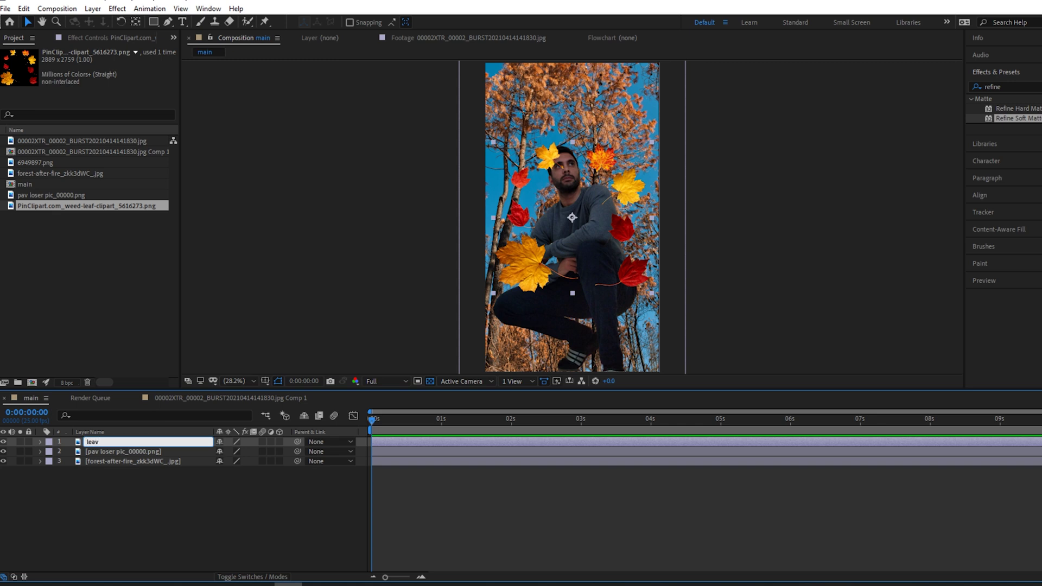
pyautogui.write('es')
pyautogui.press('Return')
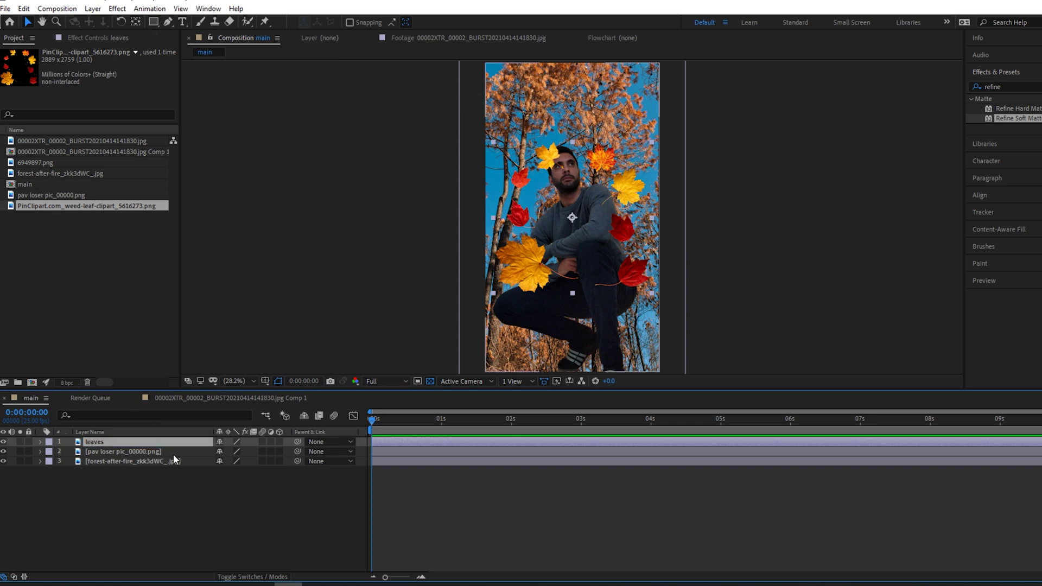
# - Solo the leaves layer and duplicate it until there are eight leaves layers
pyautogui.click(20, 442)
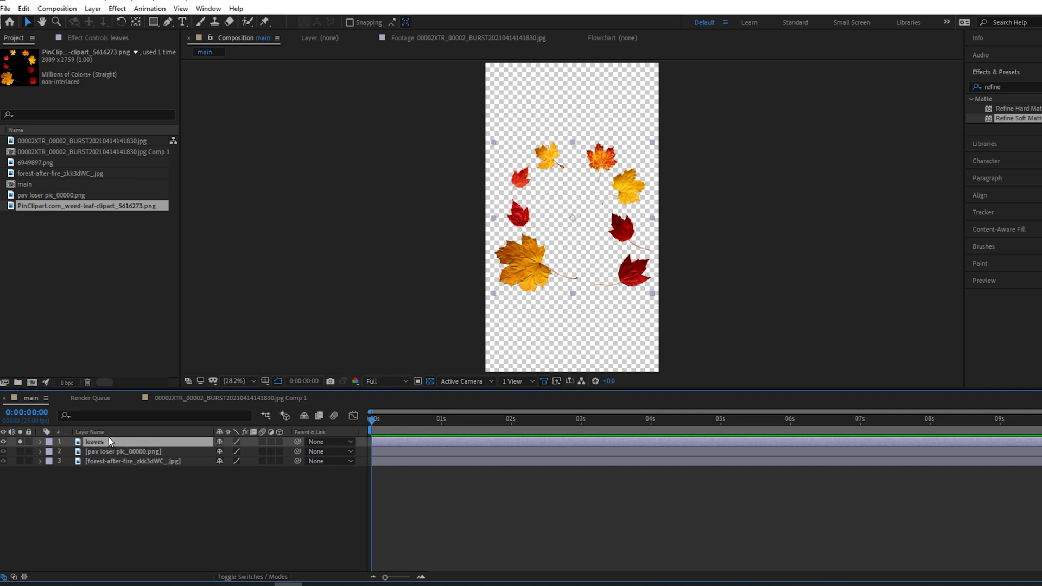
pyautogui.hotkey('ctrl', 'd')
pyautogui.hotkey('ctrl', 'd')
pyautogui.hotkey('ctrl', 'd')
pyautogui.hotkey('ctrl', 'd')
pyautogui.hotkey('ctrl', 'd')
pyautogui.hotkey('ctrl', 'd')
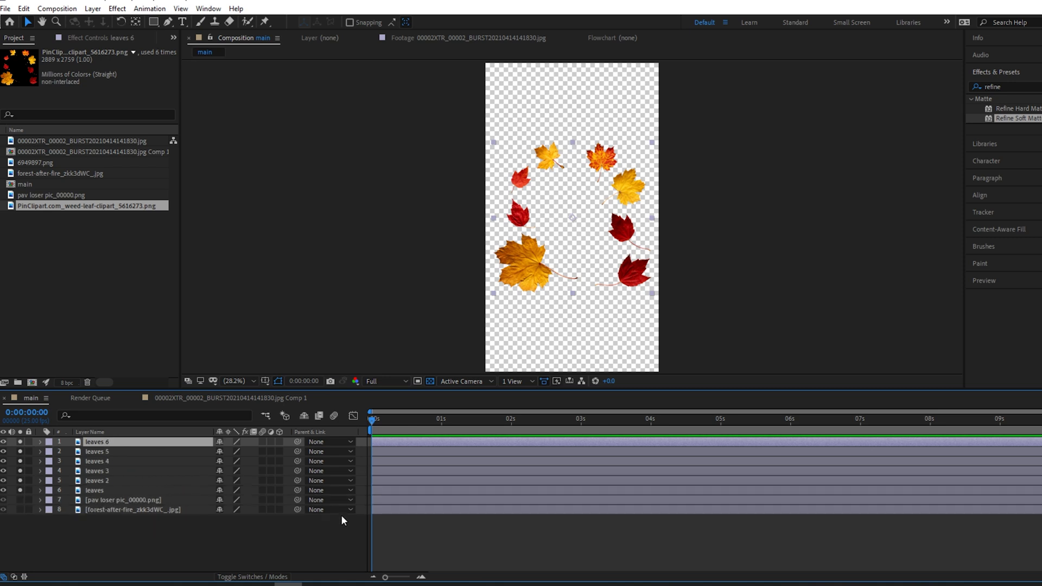
pyautogui.hotkey('ctrl', 'd')
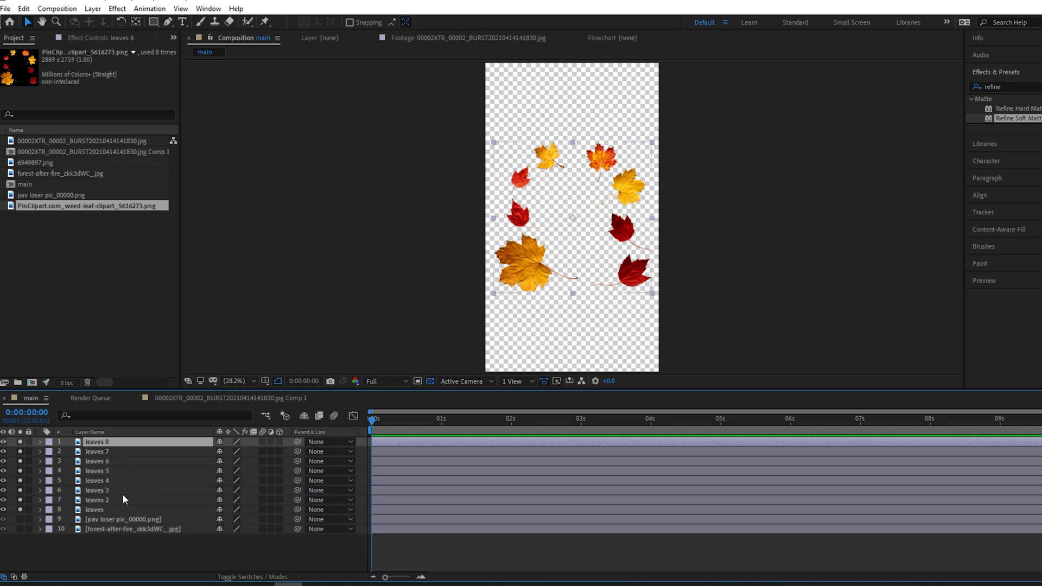
# - Draw a Pen tool mask around the large yellow-orange leaf on the original leaves layer
pyautogui.click(106, 509)
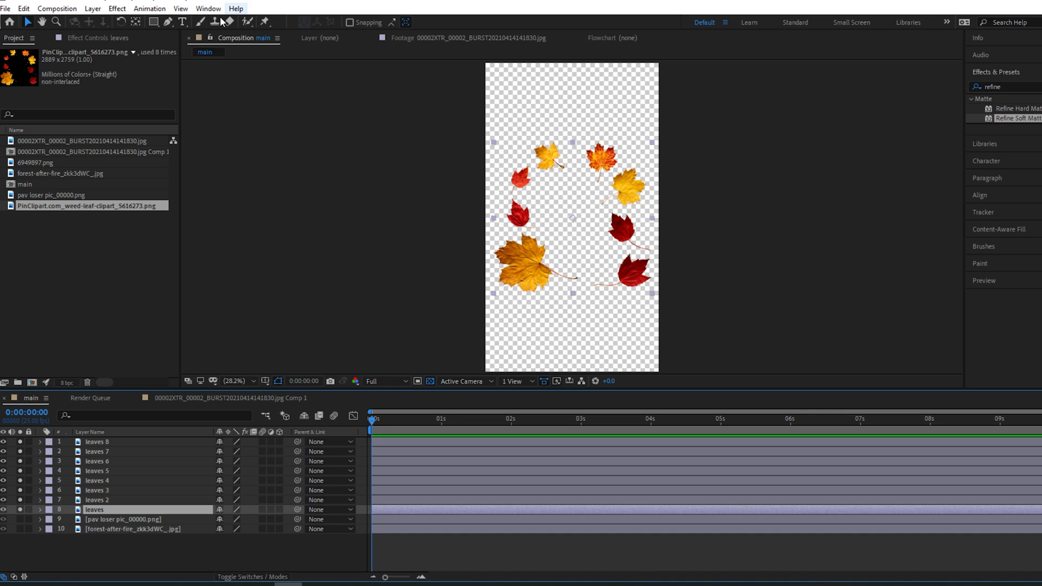
pyautogui.click(169, 23)
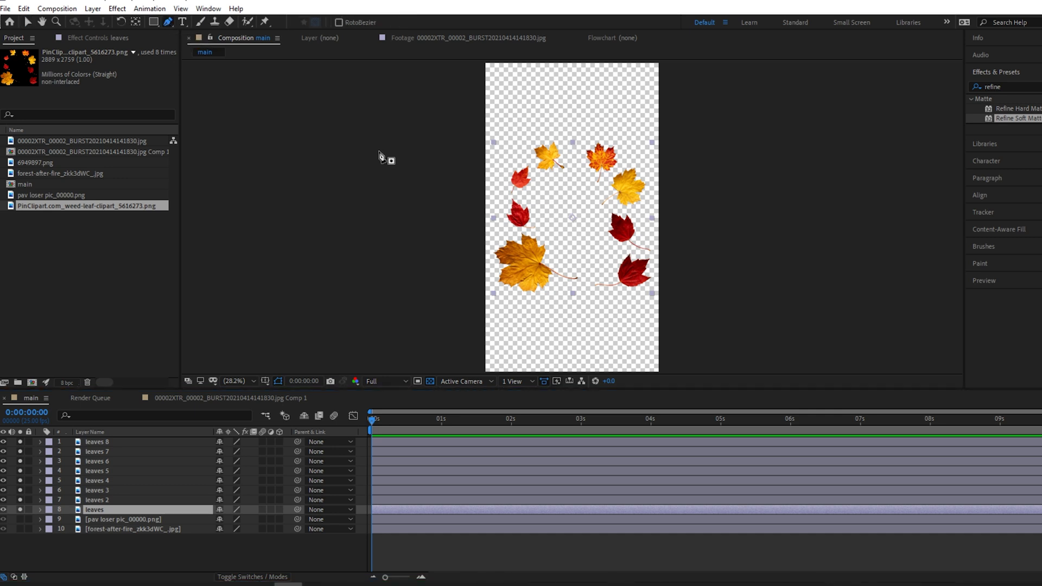
pyautogui.moveTo(512, 238); pyautogui.dragTo(493, 267)
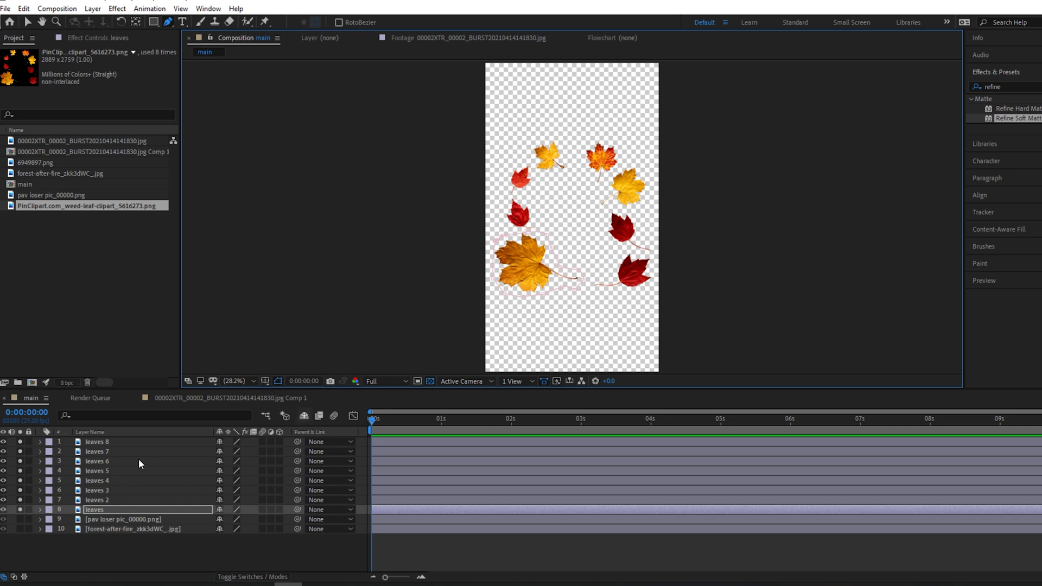
# - Mask a different single leaf on each copy from leaves 2 to leaves 8, and turn off soloing for all the leaves layers
pyautogui.click(107, 501)
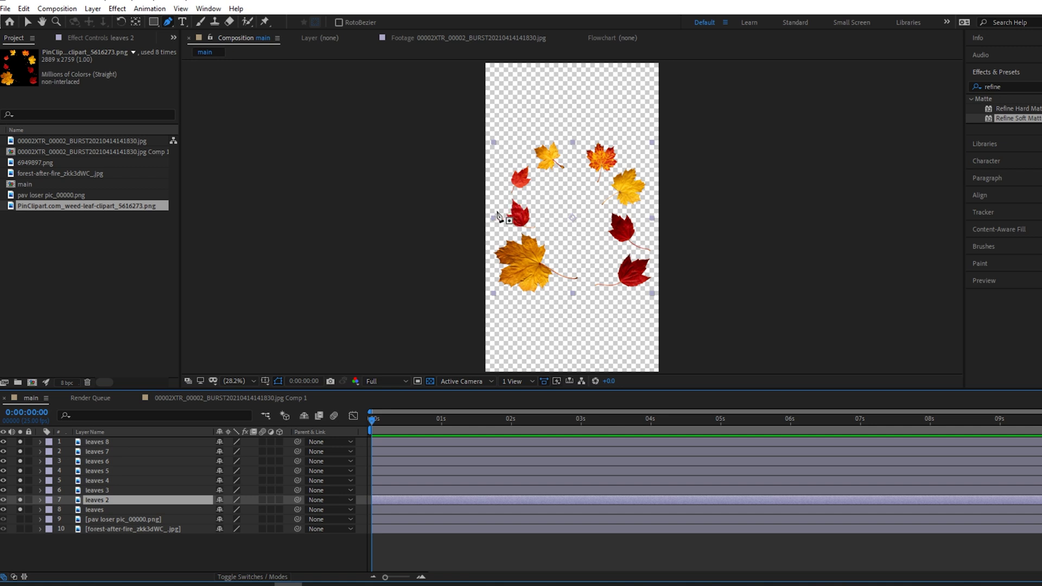
pyautogui.hotkey('ctrl', 'Up')
pyautogui.hotkey('ctrl', 'Up')
pyautogui.hotkey('ctrl', 'Up')
pyautogui.hotkey('ctrl', 'Up')
pyautogui.hotkey('ctrl', 'Up')
pyautogui.hotkey('ctrl', 'Up')
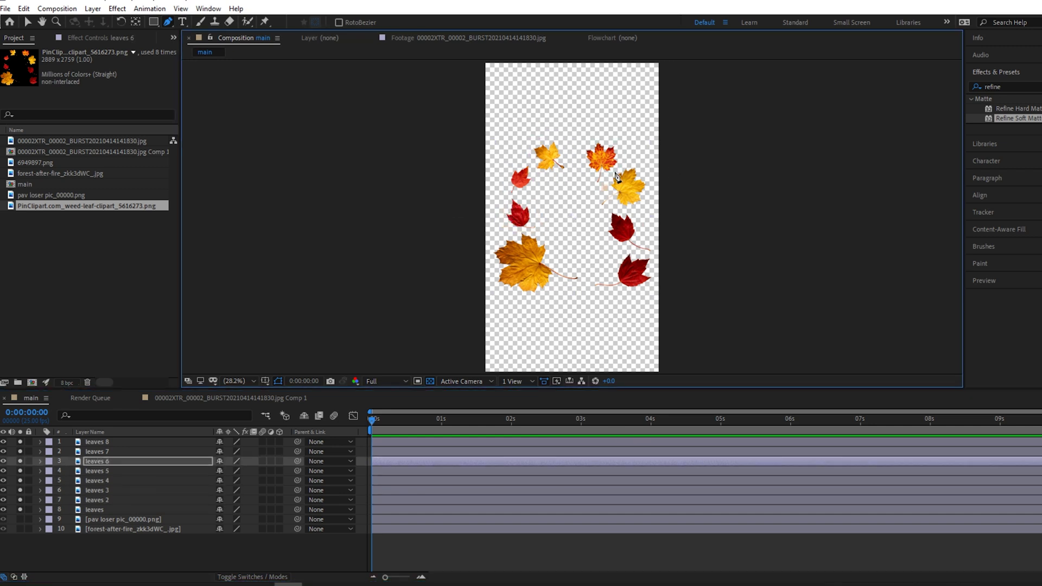
pyautogui.press('v')
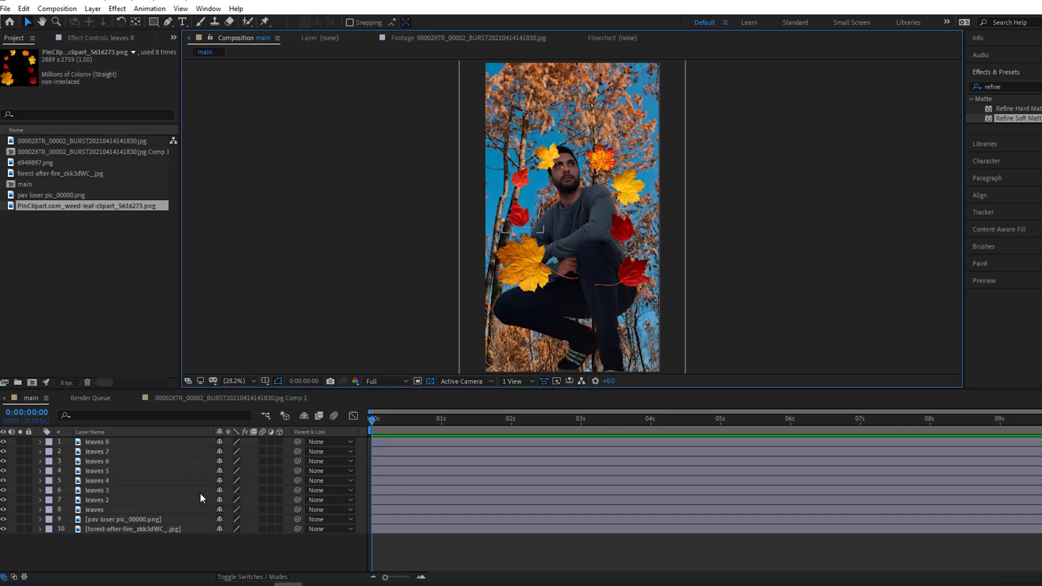
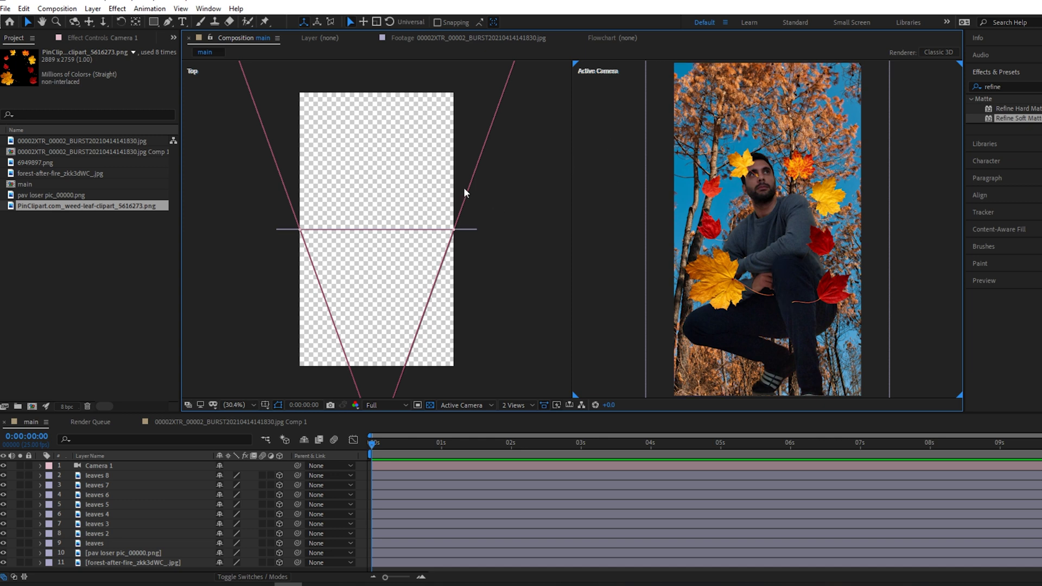
# - Make the Top view the active view in the two-view layout
pyautogui.click(464, 369)
pyautogui.click(455, 406)
pyautogui.click(454, 406)
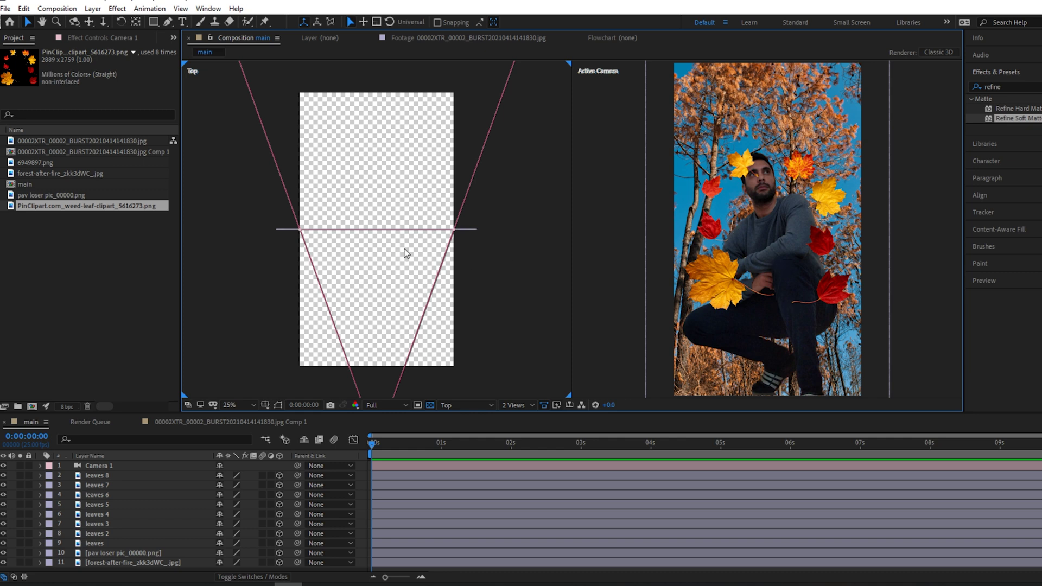
# - Push the forest background layer back in depth to a Z position of 1560, behind the man and leaves
pyautogui.click(102, 476)
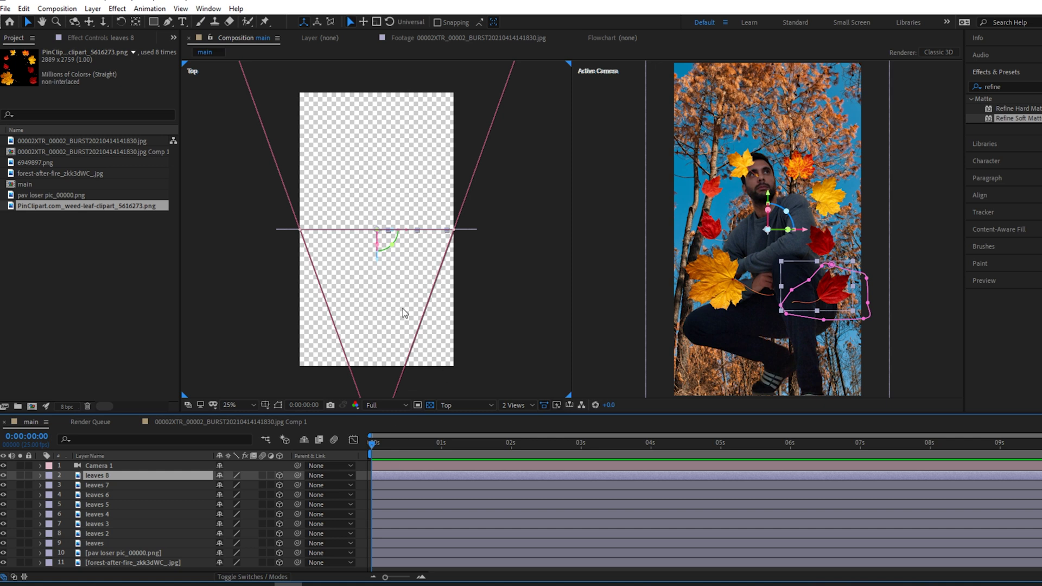
pyautogui.click(116, 564)
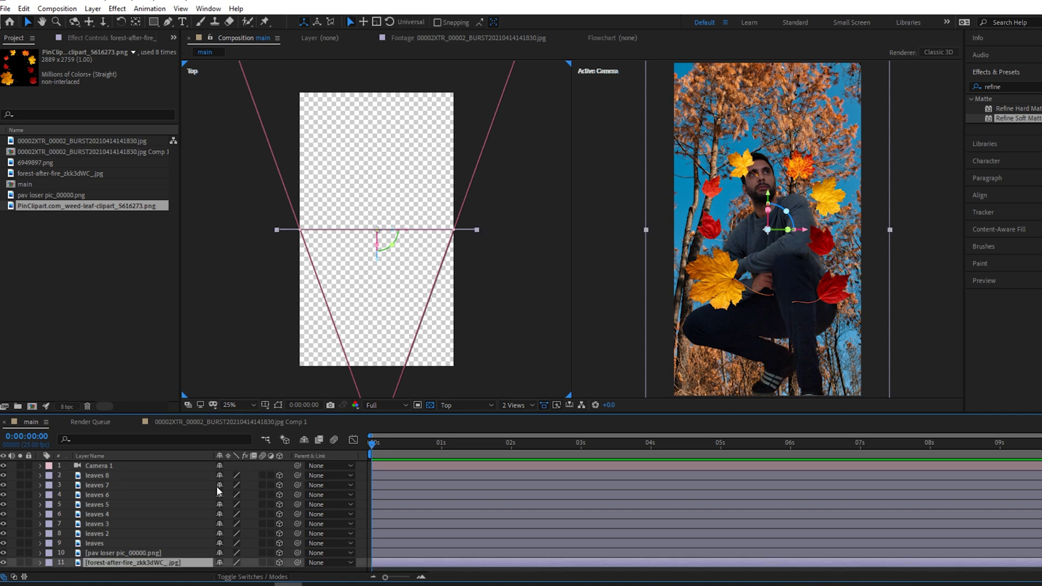
pyautogui.moveTo(378, 263); pyautogui.dragTo(433, 86)
pyautogui.click(240, 404)
pyautogui.click(245, 266)
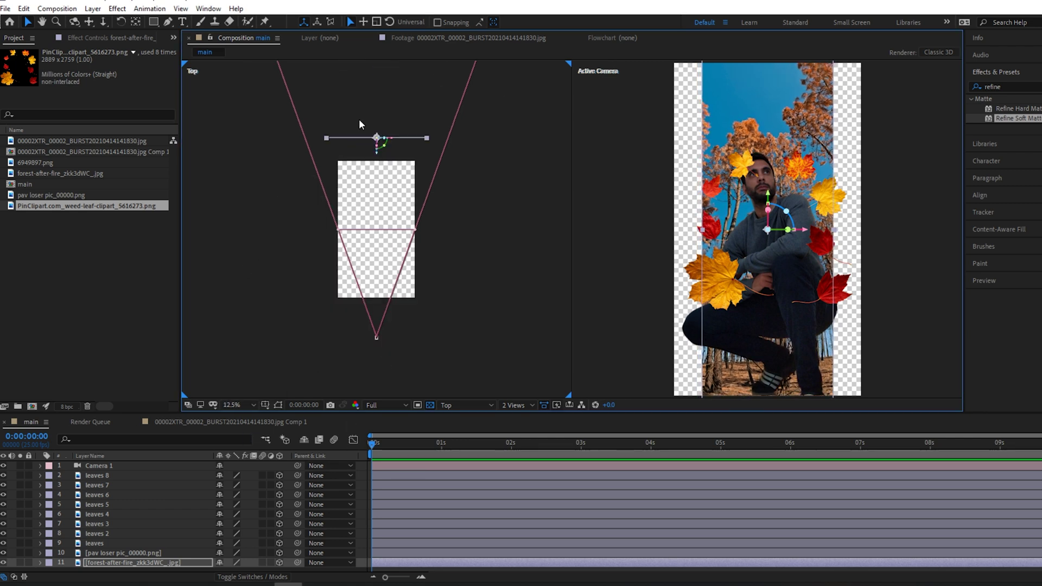
pyautogui.moveTo(378, 157); pyautogui.dragTo(380, 138)
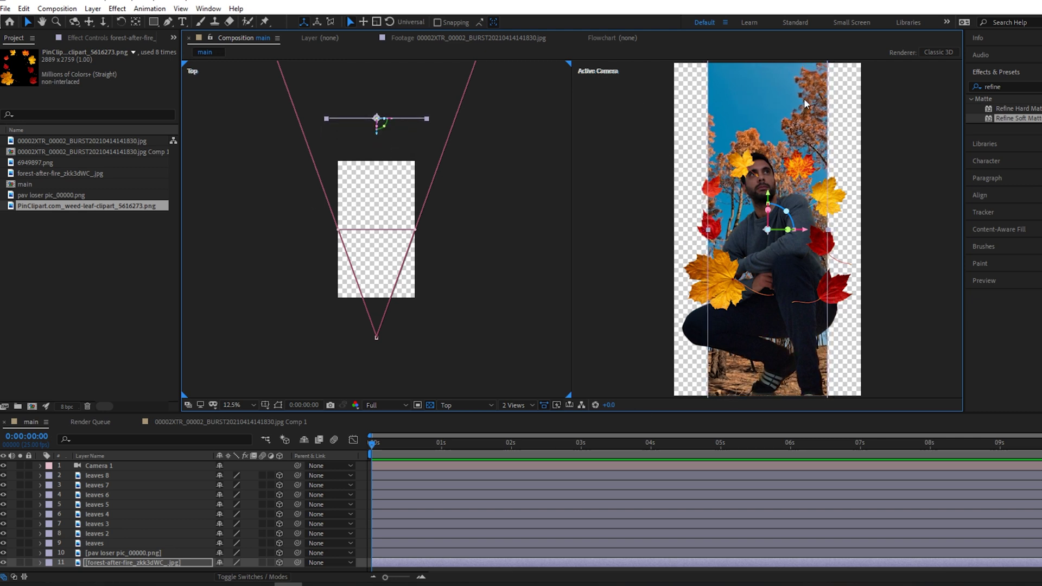
# - Scale the forest background to 135% and raise it to a Y position of about -598
pyautogui.click(39, 562)
pyautogui.scroll(-5, 75, 536)
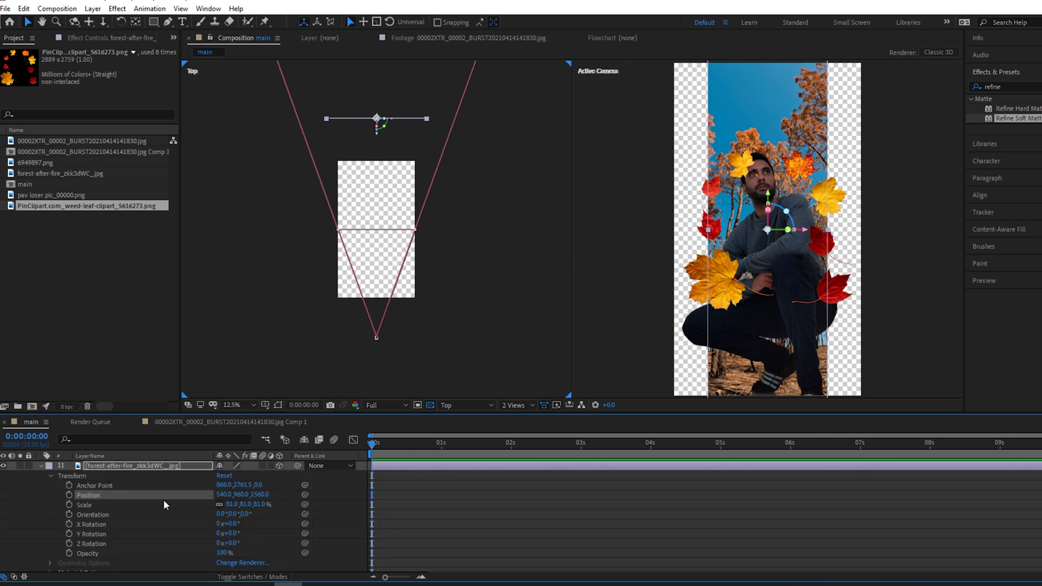
pyautogui.moveTo(262, 506); pyautogui.dragTo(296, 505)
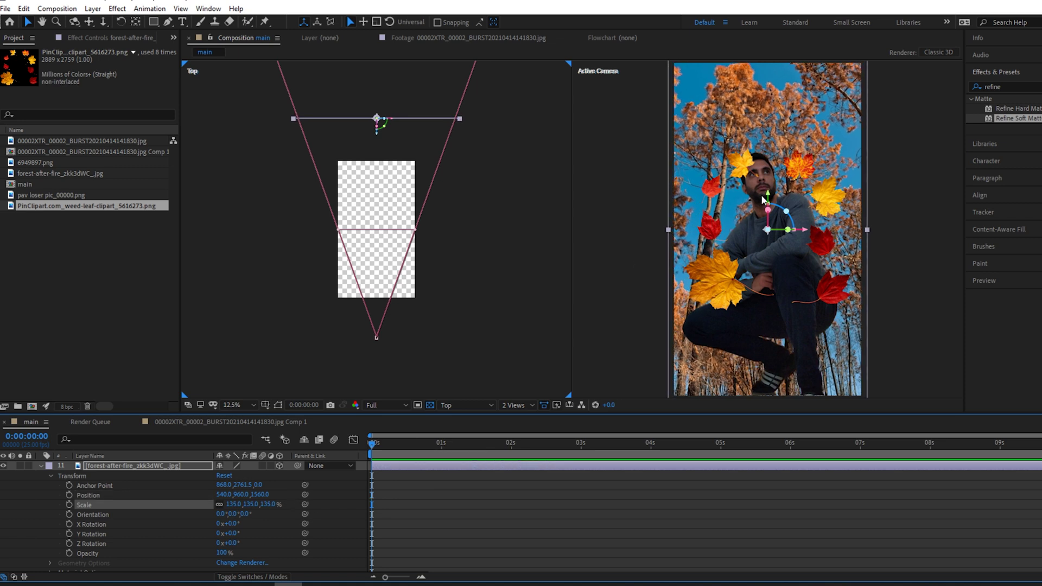
pyautogui.moveTo(768, 189); pyautogui.dragTo(803, 11)
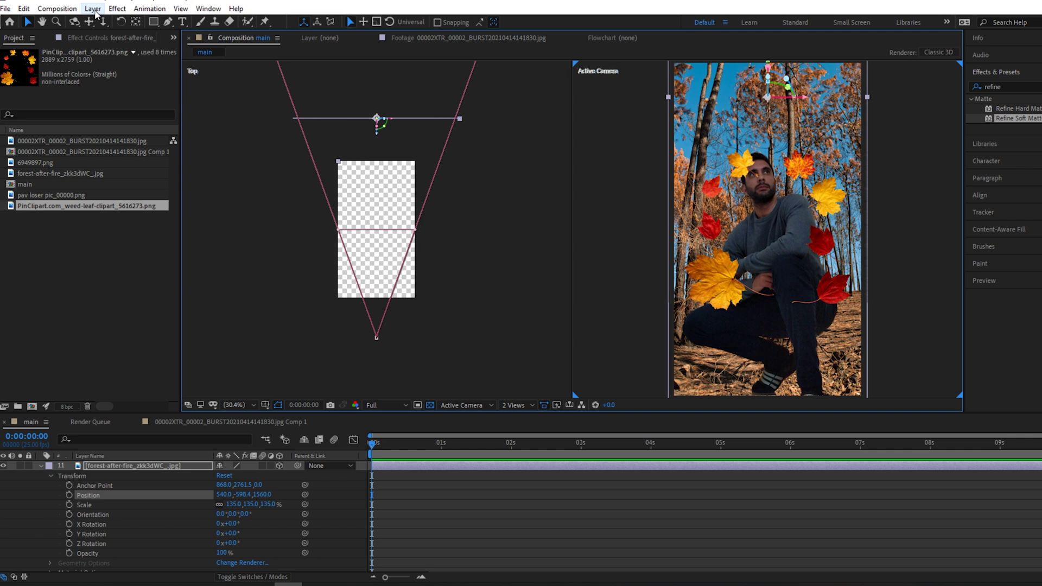
# - Set Camera 1's focal length to 85 mm
pyautogui.scroll(5, 106, 487)
pyautogui.click(107, 465)
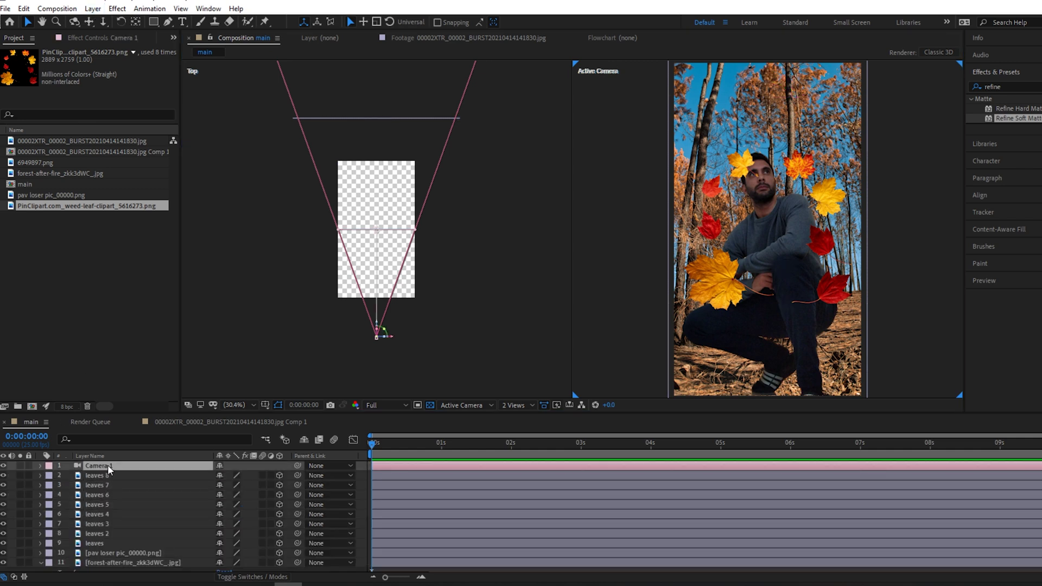
pyautogui.doubleClick(120, 467)
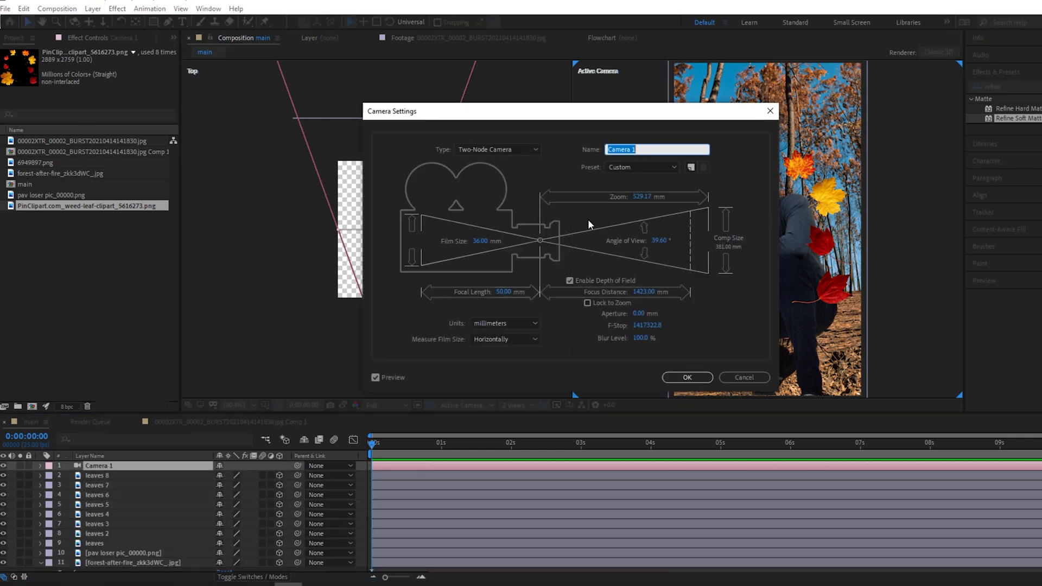
pyautogui.click(504, 292)
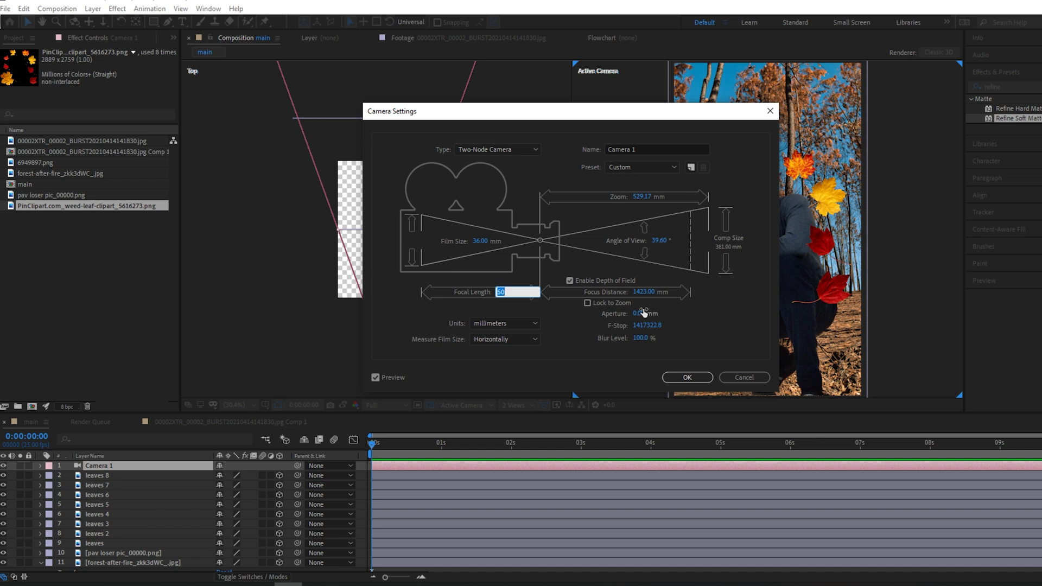
pyautogui.write('85')
pyautogui.press('Return')
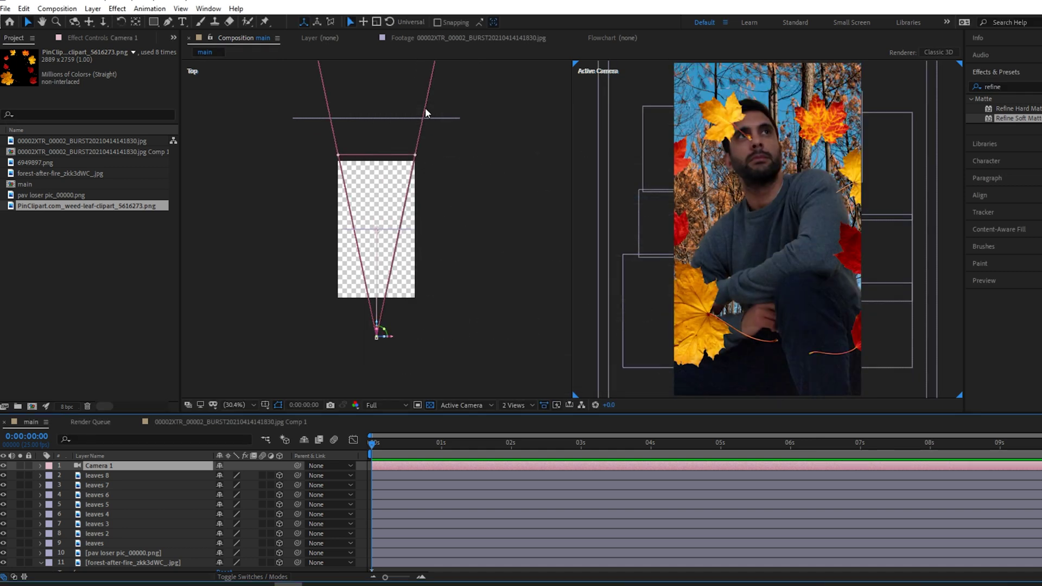
# - Push the forest background farther back to a Z position of 3384
pyautogui.click(395, 117)
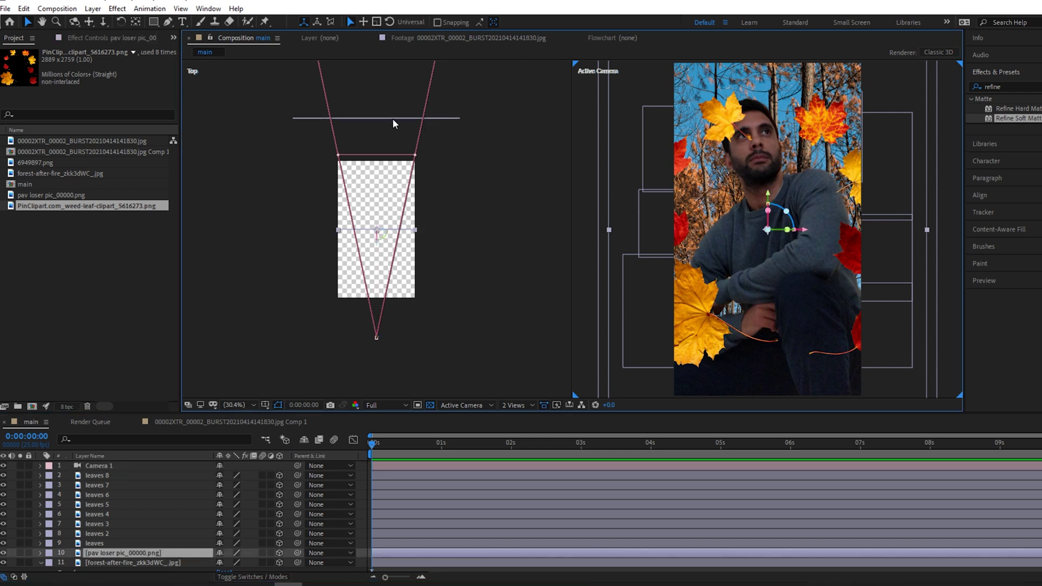
pyautogui.click(393, 119)
pyautogui.moveTo(380, 123); pyautogui.dragTo(473, 8)
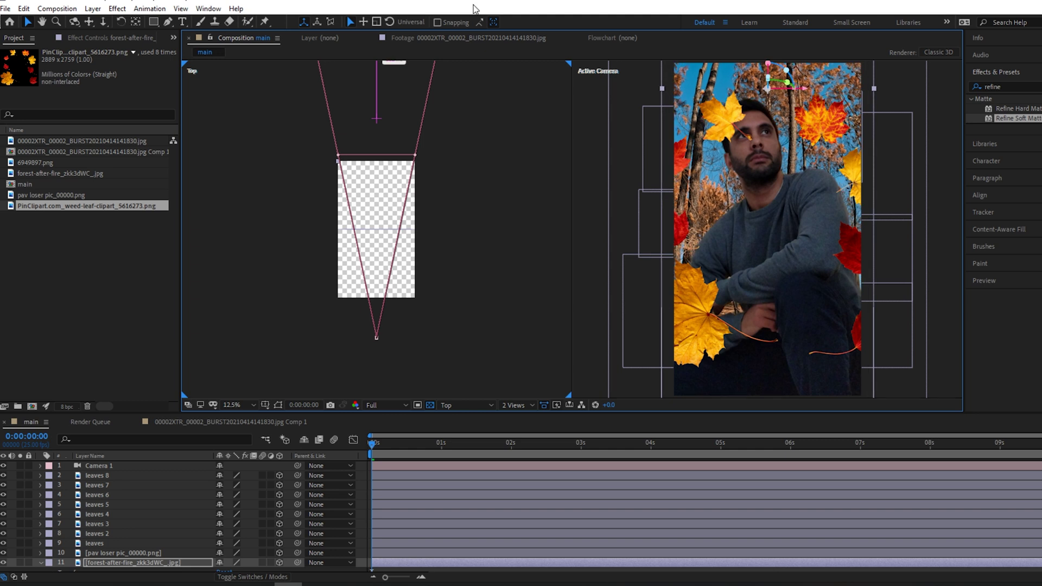
# - Pull Camera 1 backward along its depth axis until the man and all the leaves fit in the camera view
pyautogui.click(376, 332)
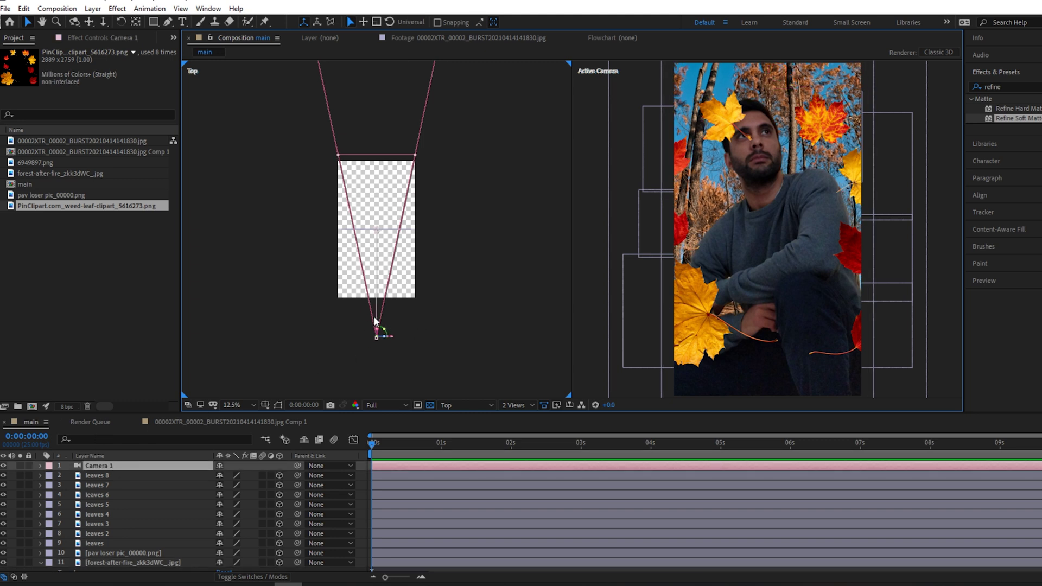
pyautogui.moveTo(378, 325); pyautogui.dragTo(383, 420)
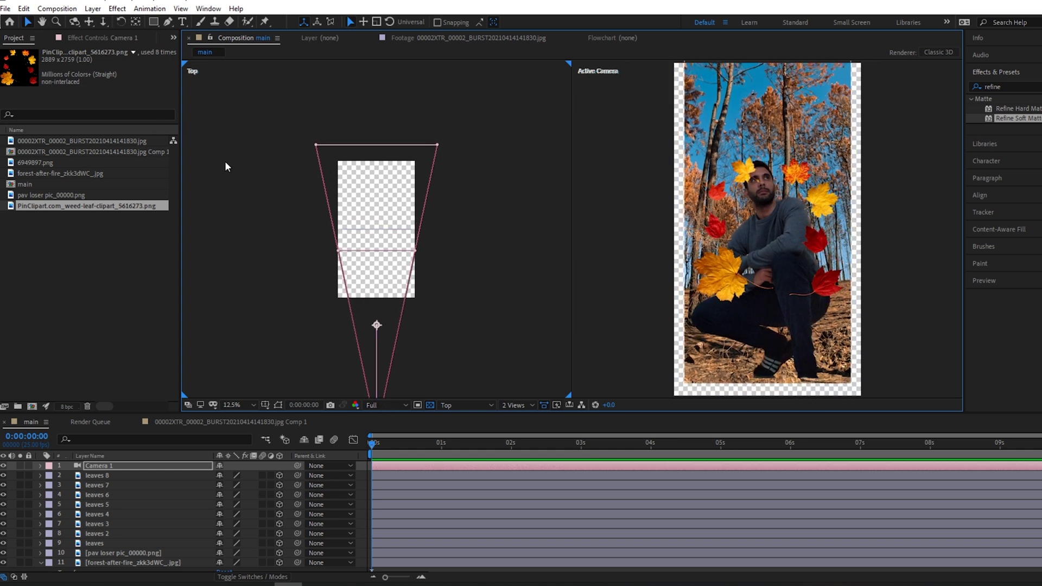
pyautogui.moveTo(423, 218); pyautogui.dragTo(423, 136)
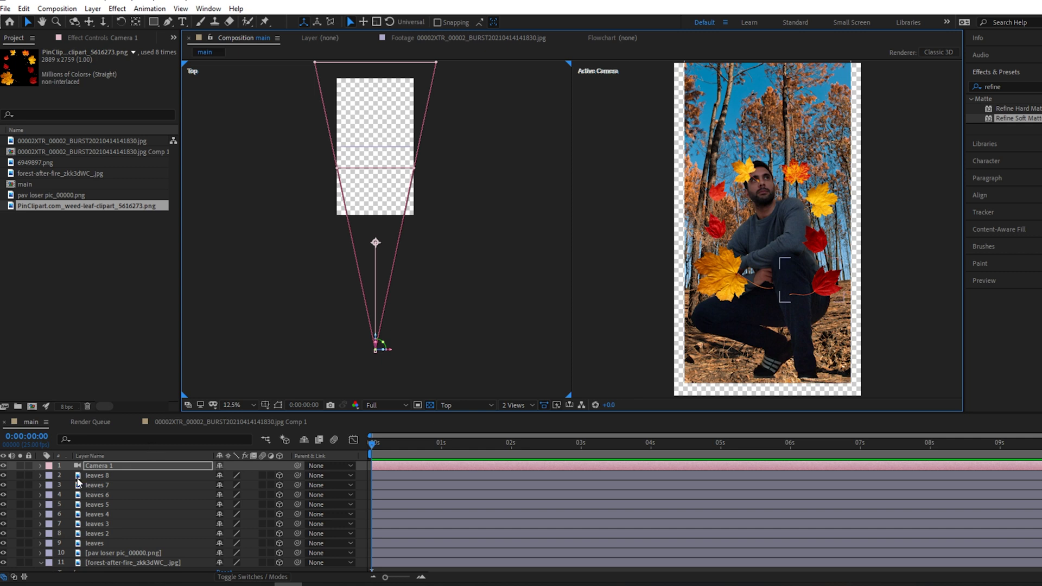
# - Lower the forest background to a Y position of -411 so it reaches the frame's bottom edge
pyautogui.scroll(-2, 119, 559)
pyautogui.click(122, 535)
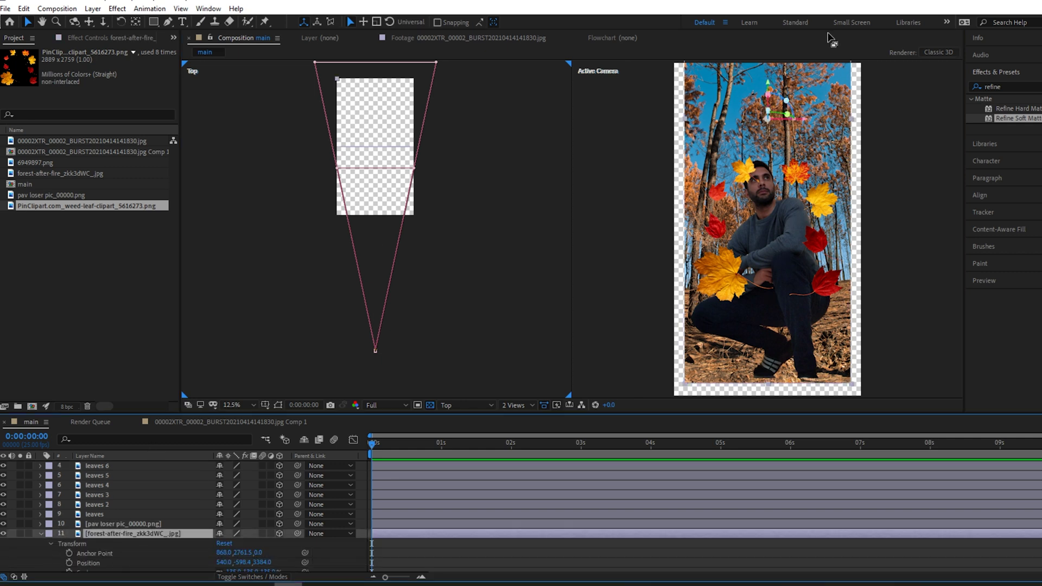
pyautogui.moveTo(770, 87); pyautogui.dragTo(769, 115)
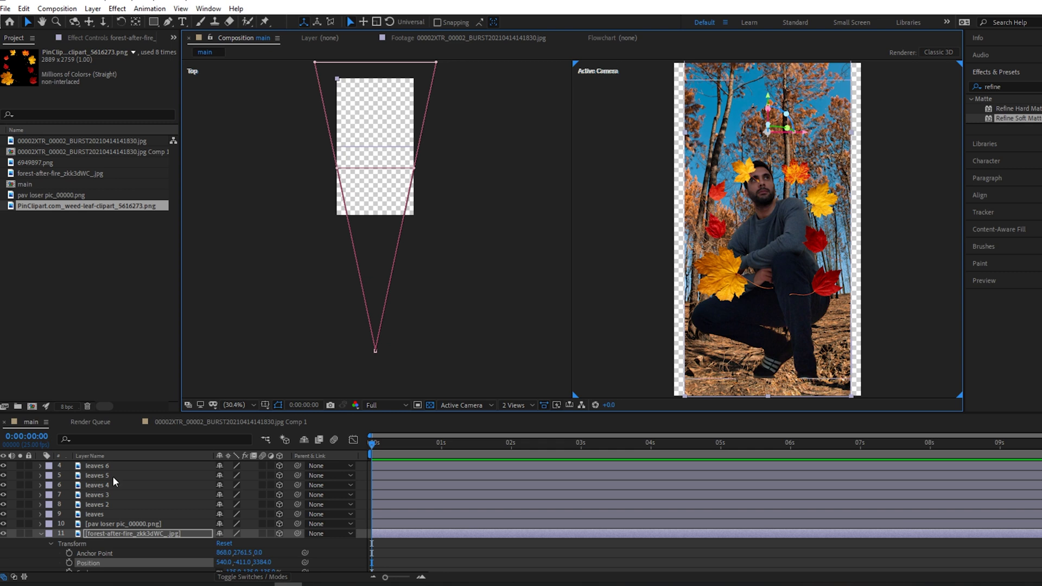
pyautogui.click(41, 533)
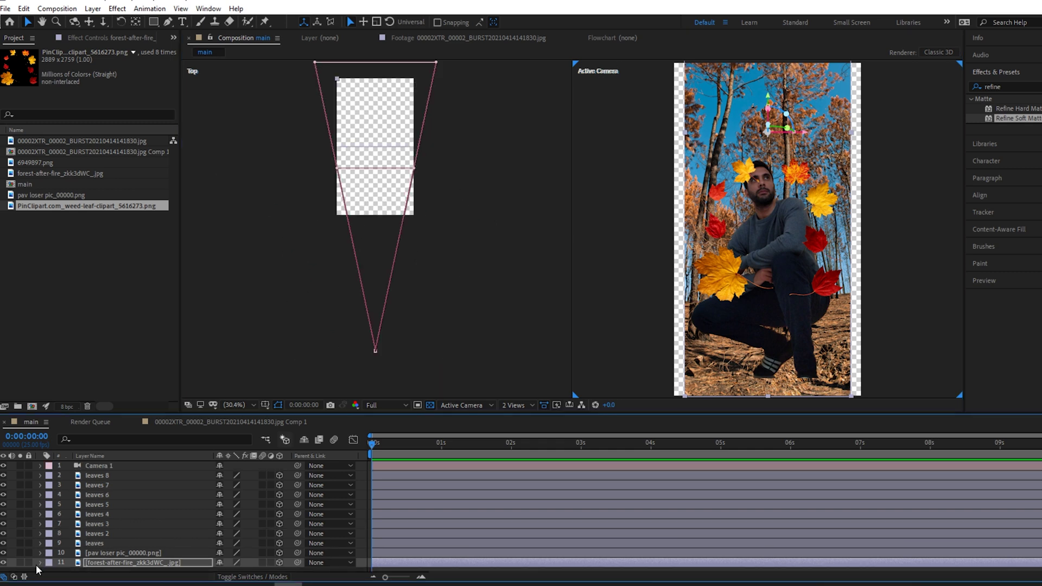
# - Scale the forest background to 157% to fill the frame, and lower the man's cut-out layer slightly
pyautogui.click(40, 563)
pyautogui.moveTo(255, 504); pyautogui.dragTo(267, 504)
pyautogui.hotkey('ctrl', 'Up')
pyautogui.moveTo(768, 195); pyautogui.dragTo(769, 220)
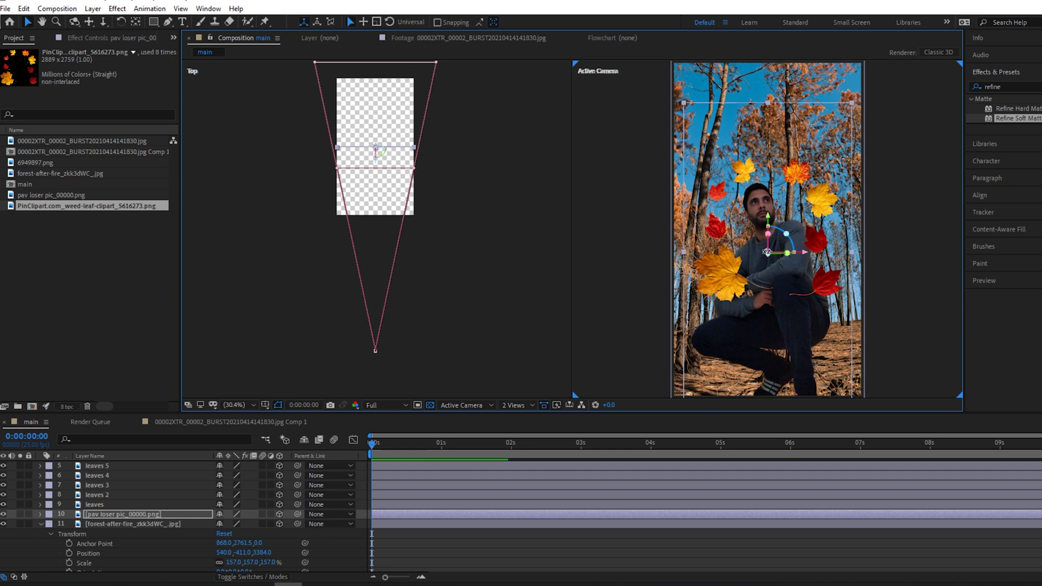
# - Bring the original leaves layer with the large yellow-orange leaf forward toward the camera, well in front of the man
pyautogui.scroll(5, 472, 289)
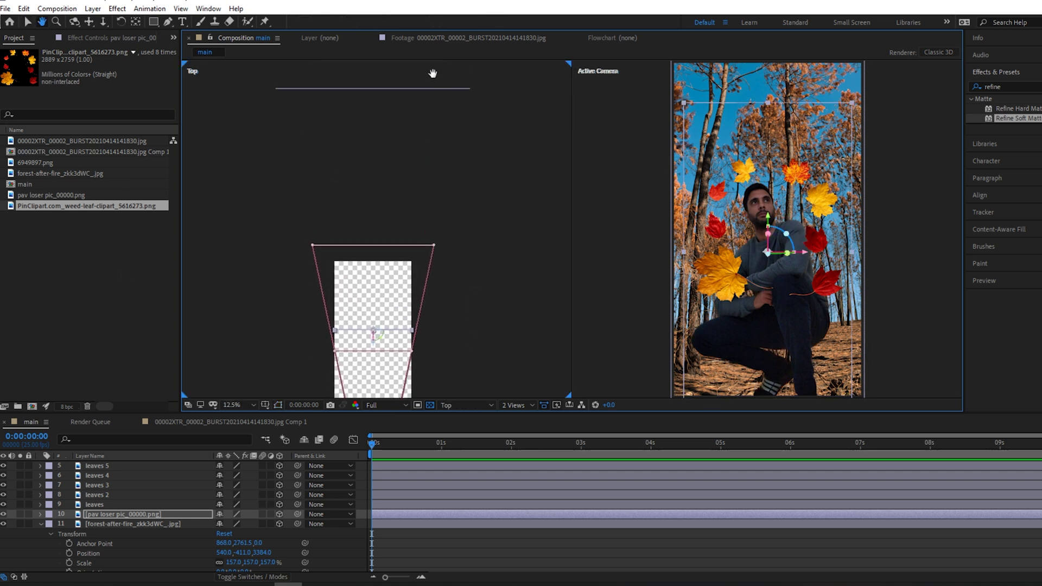
pyautogui.moveTo(526, 323); pyautogui.dragTo(532, 202)
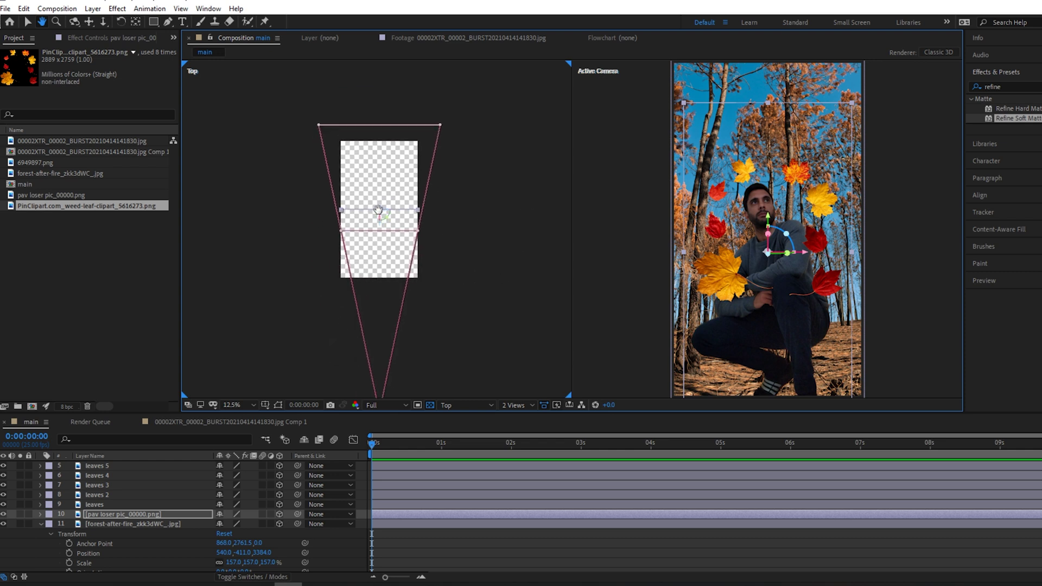
pyautogui.moveTo(504, 266); pyautogui.dragTo(535, 250)
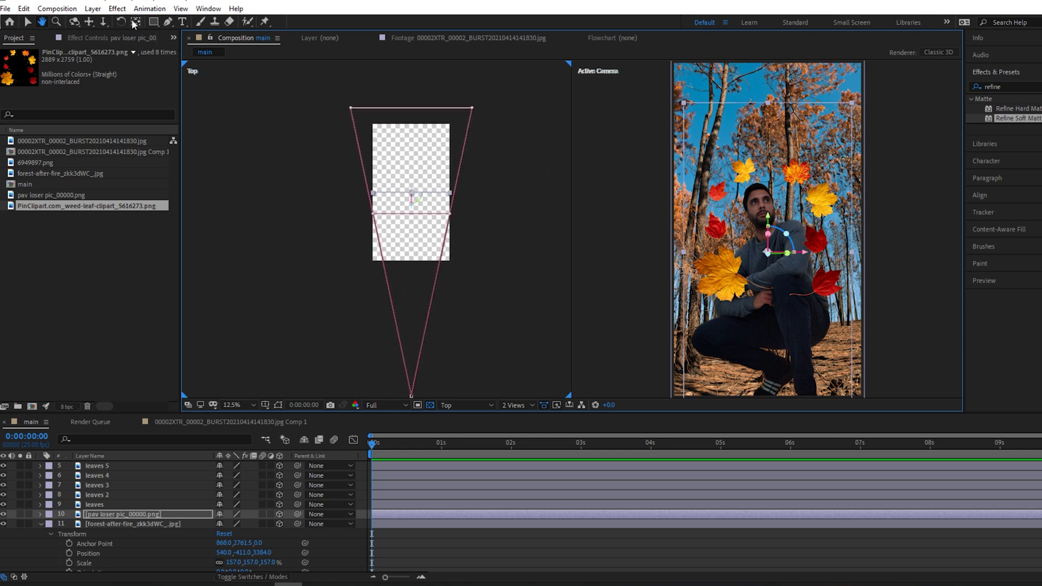
pyautogui.press('v')
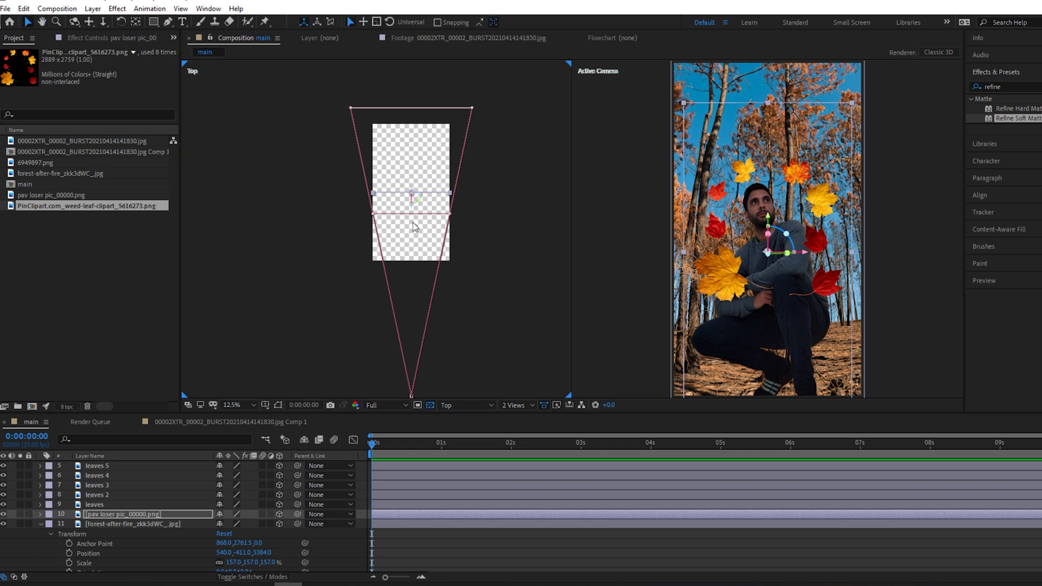
pyautogui.click(39, 523)
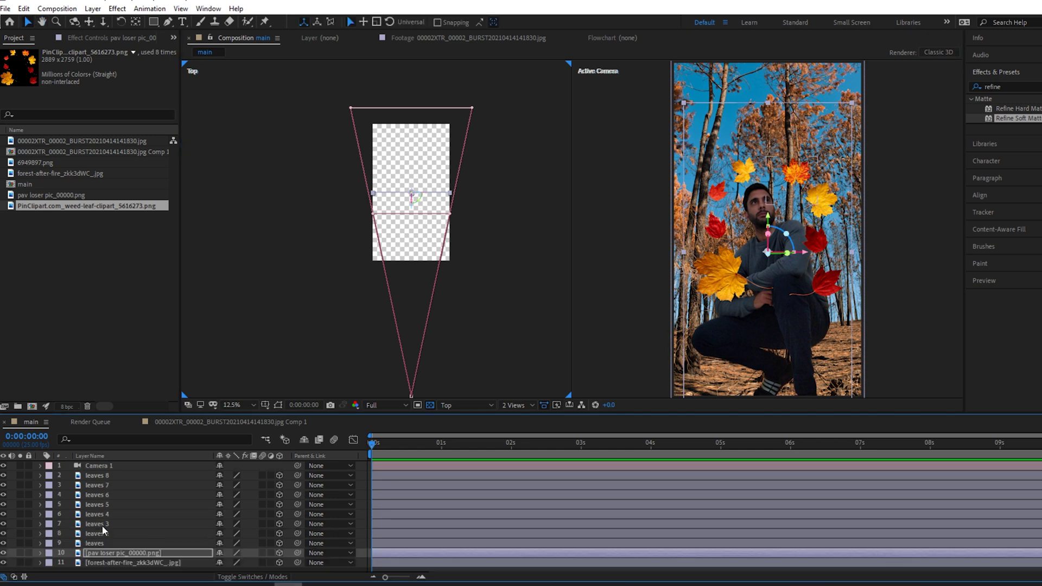
pyautogui.click(95, 544)
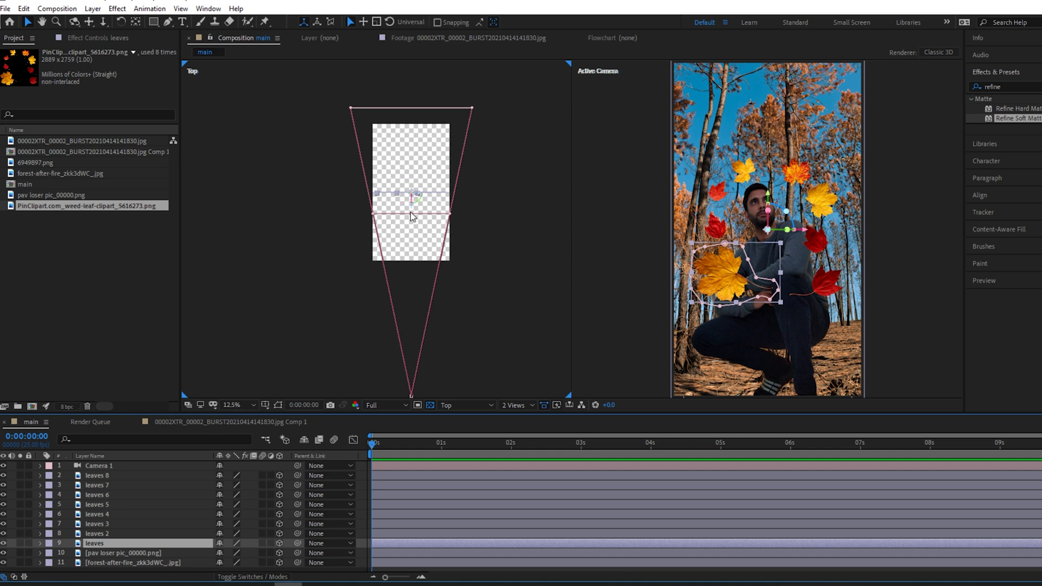
pyautogui.moveTo(411, 206); pyautogui.dragTo(400, 292)
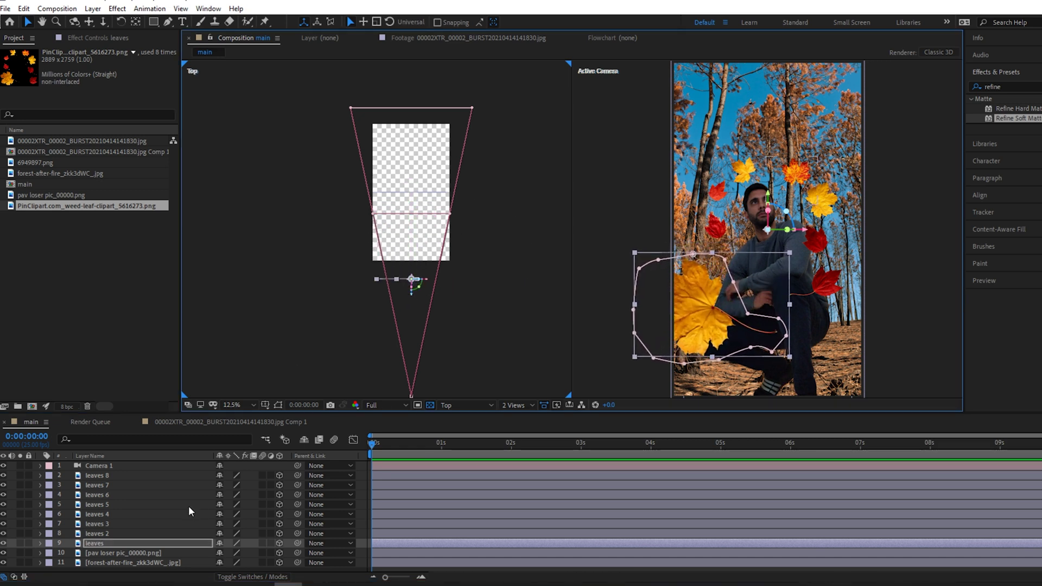
# - Push the leaves 2 layer back behind the man and bring leaves 3 forward, close to the large leaf's depth
pyautogui.click(101, 534)
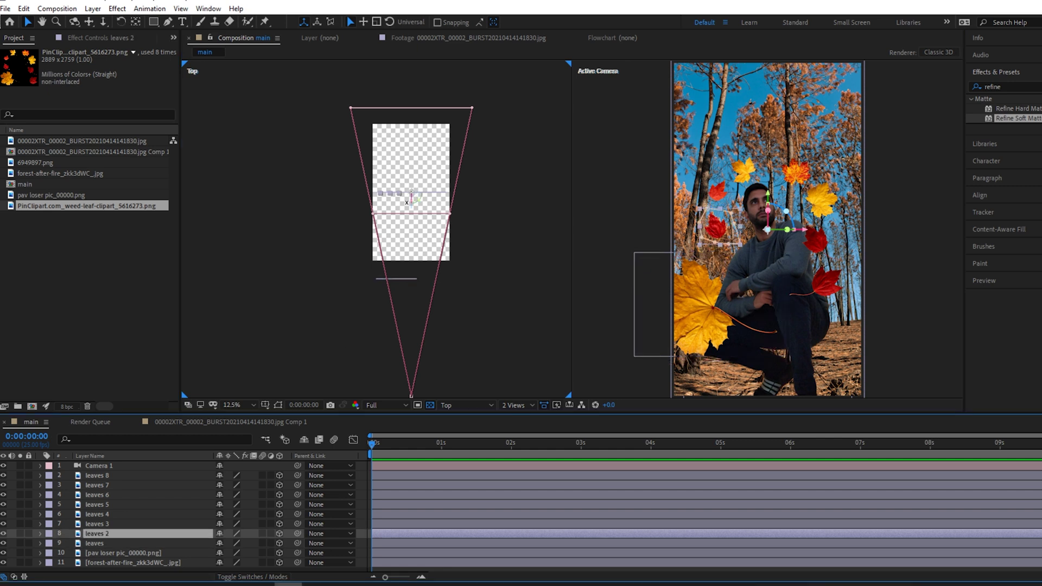
pyautogui.moveTo(412, 207); pyautogui.dragTo(442, 158)
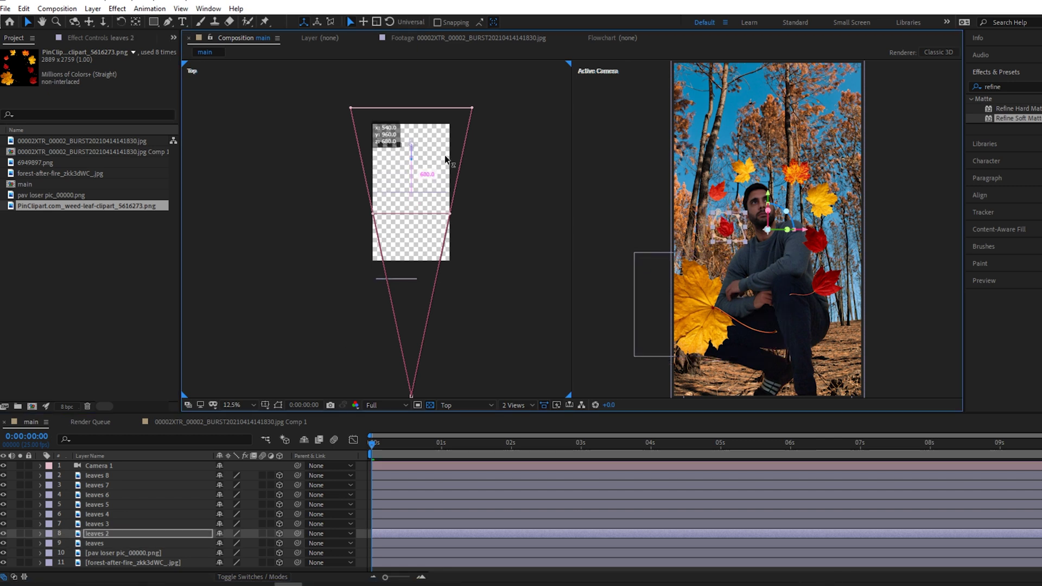
pyautogui.click(99, 524)
pyautogui.moveTo(412, 206); pyautogui.dragTo(438, 291)
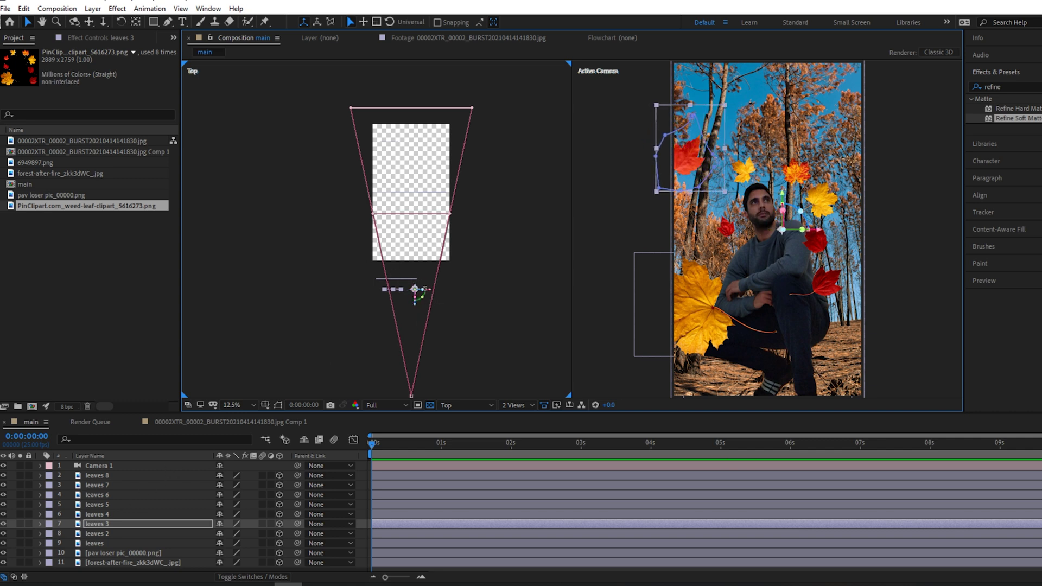
# - Bring leaves 4 and leaves 5 forward in front of the man, and raise leaves 5 and turn it about its vertical axis
pyautogui.click(97, 511)
pyautogui.moveTo(391, 180); pyautogui.dragTo(353, 337)
pyautogui.moveTo(402, 279)
pyautogui.mouseDown()
pyautogui.moveTo(422, 185)
pyautogui.moveTo(411, 242)
pyautogui.moveTo(455, 230)
pyautogui.moveTo(431, 230)
pyautogui.moveTo(395, 288)
pyautogui.mouseUp()
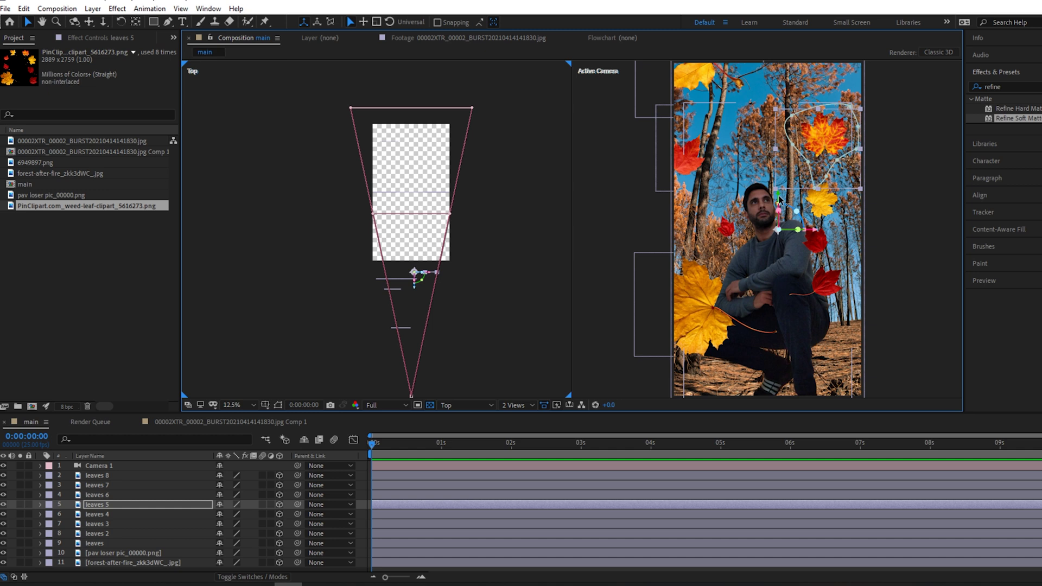
pyautogui.moveTo(781, 200); pyautogui.dragTo(779, 176)
pyautogui.moveTo(430, 287)
pyautogui.mouseDown()
pyautogui.moveTo(413, 283)
pyautogui.moveTo(429, 288)
pyautogui.moveTo(419, 295)
pyautogui.mouseUp()
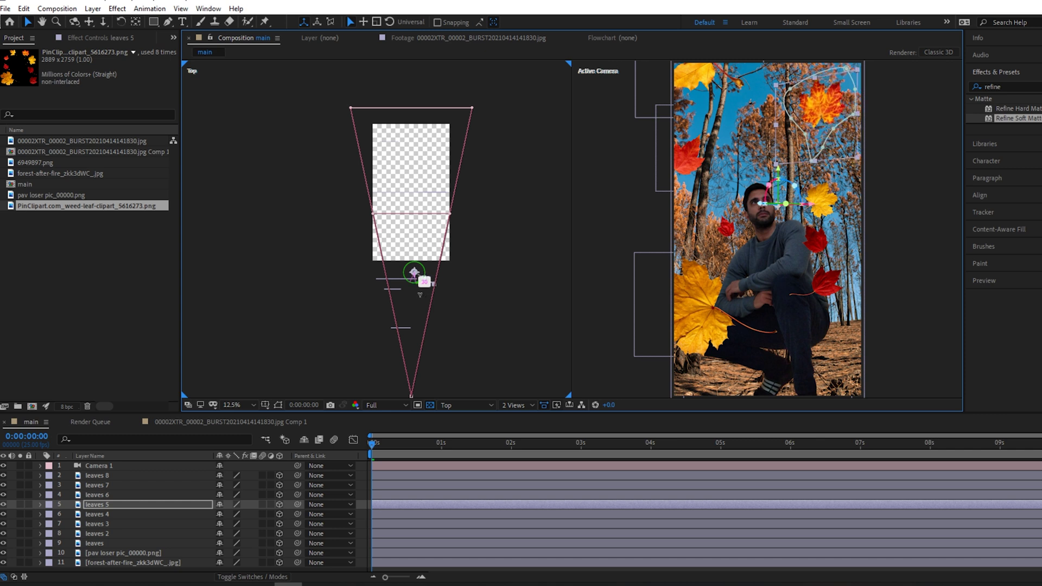
# - Spread leaves 6, leaves 7 and leaves 8 at varied depths and heights around the man, and reposition leaves 3 and leaves 4 near the camera
pyautogui.hotkey('ctrl', 'Up')
pyautogui.hotkey('ctrl', 'Up')
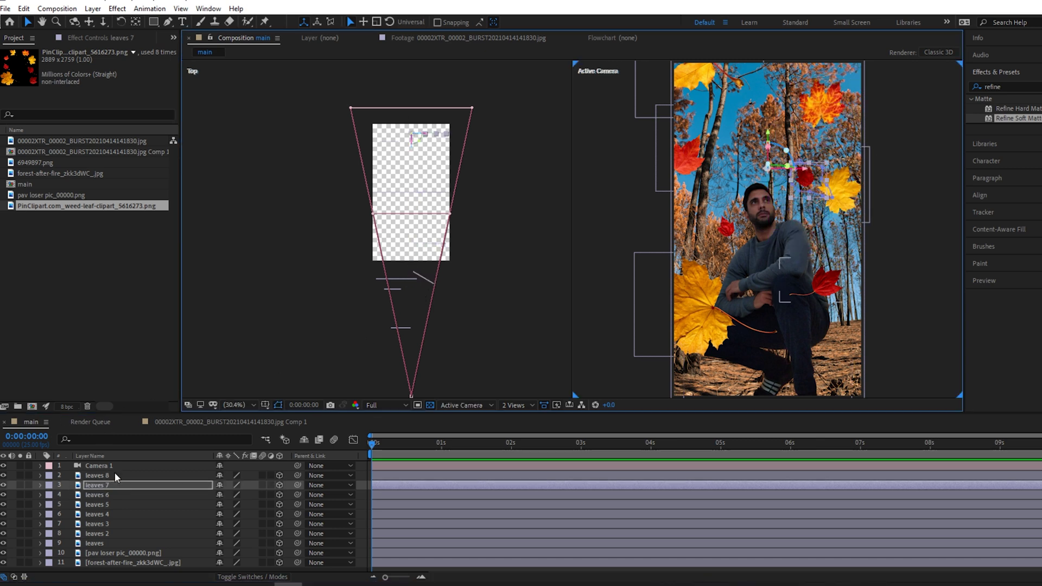
pyautogui.click(115, 475)
pyautogui.click(109, 534)
pyautogui.click(109, 524)
pyautogui.moveTo(402, 328); pyautogui.dragTo(421, 329)
pyautogui.moveTo(410, 233); pyautogui.dragTo(392, 144)
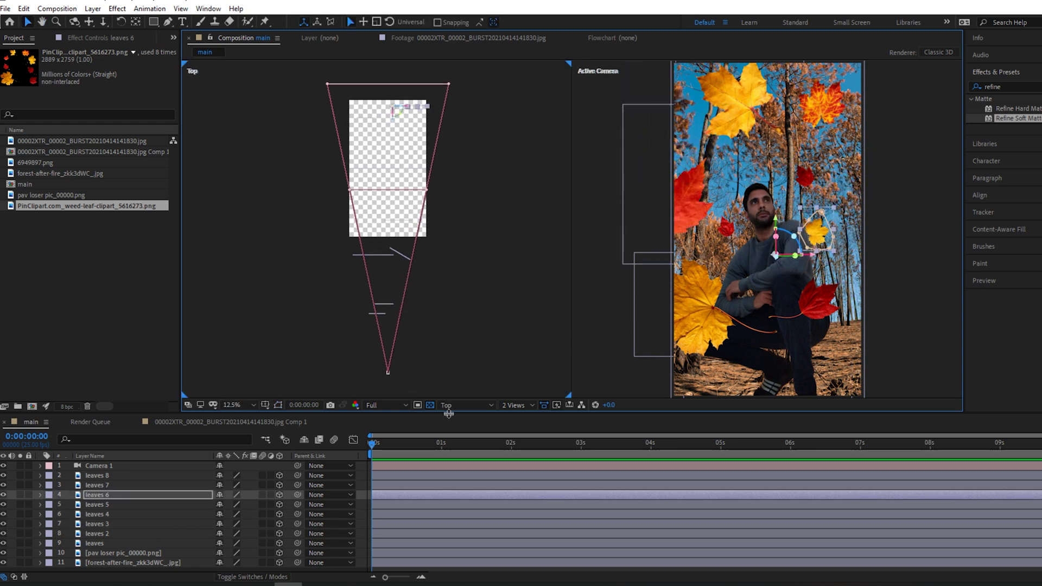
# - Start position keyframes on Camera 1 at the first frame with 540, 960, -2550, and keyframe the same position at the timeline's end
pyautogui.click(385, 372)
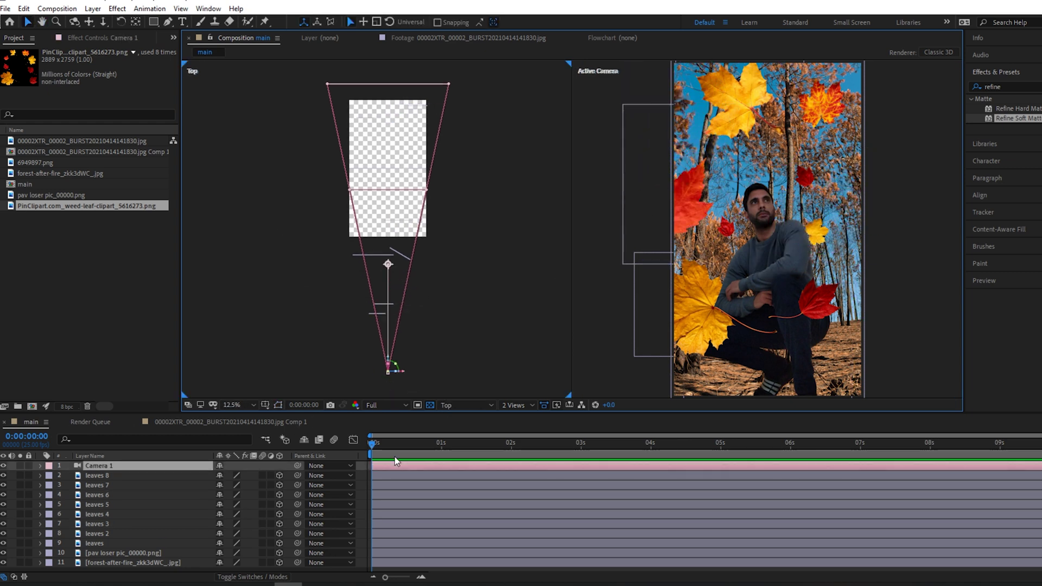
pyautogui.press('pagedown')
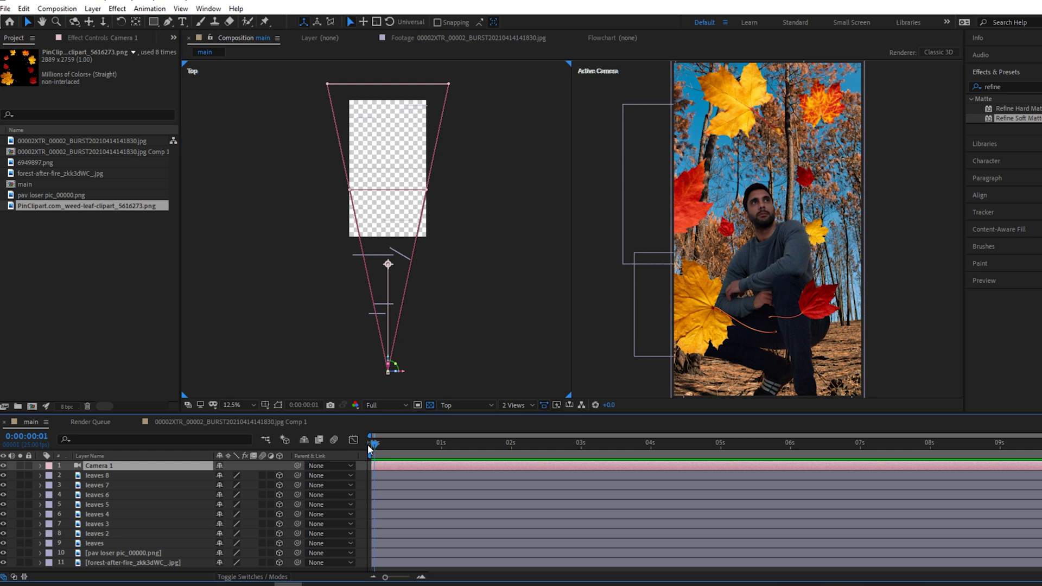
pyautogui.click(39, 466)
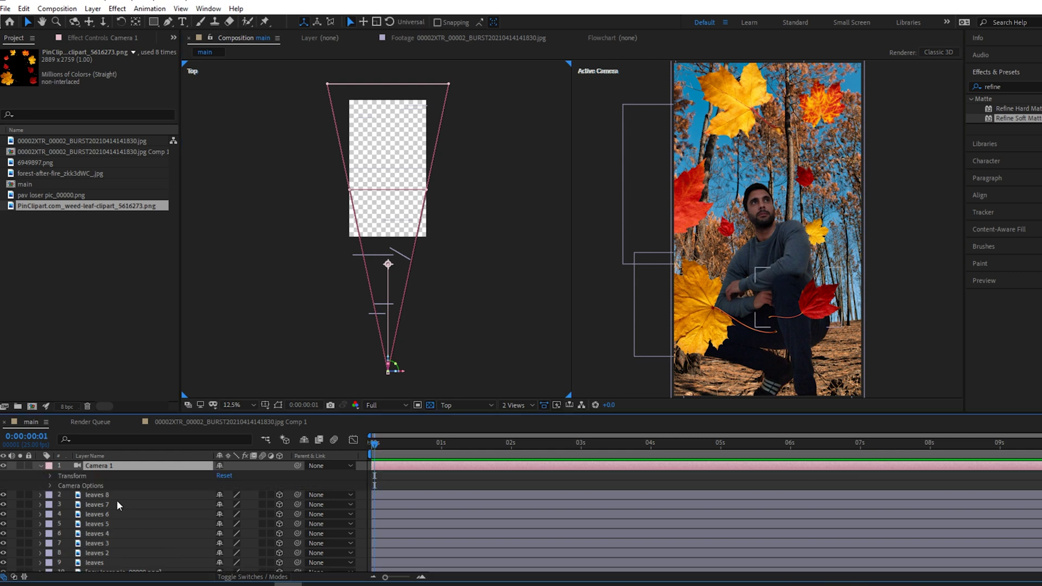
pyautogui.click(50, 476)
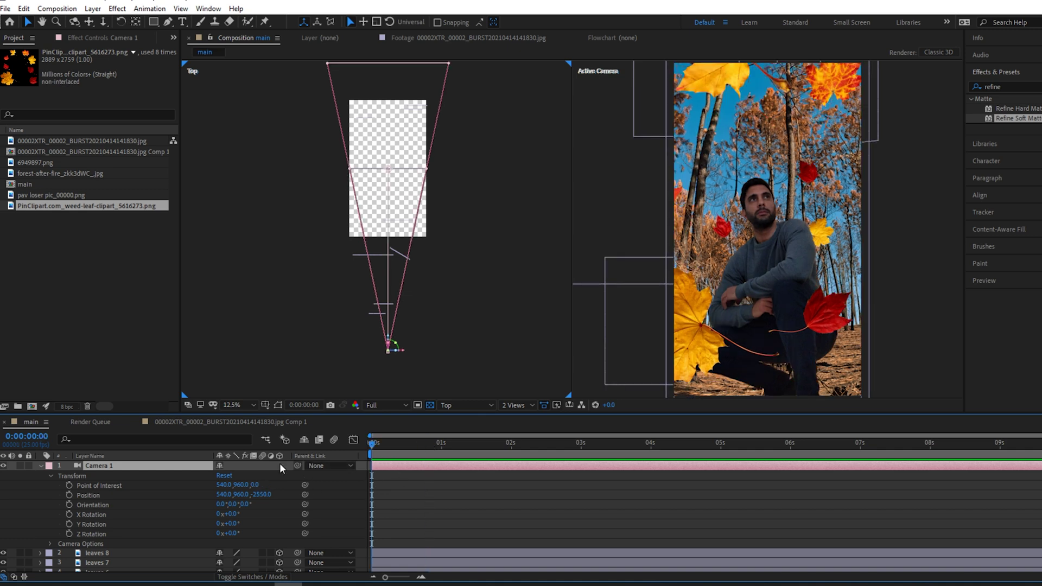
pyautogui.click(70, 495)
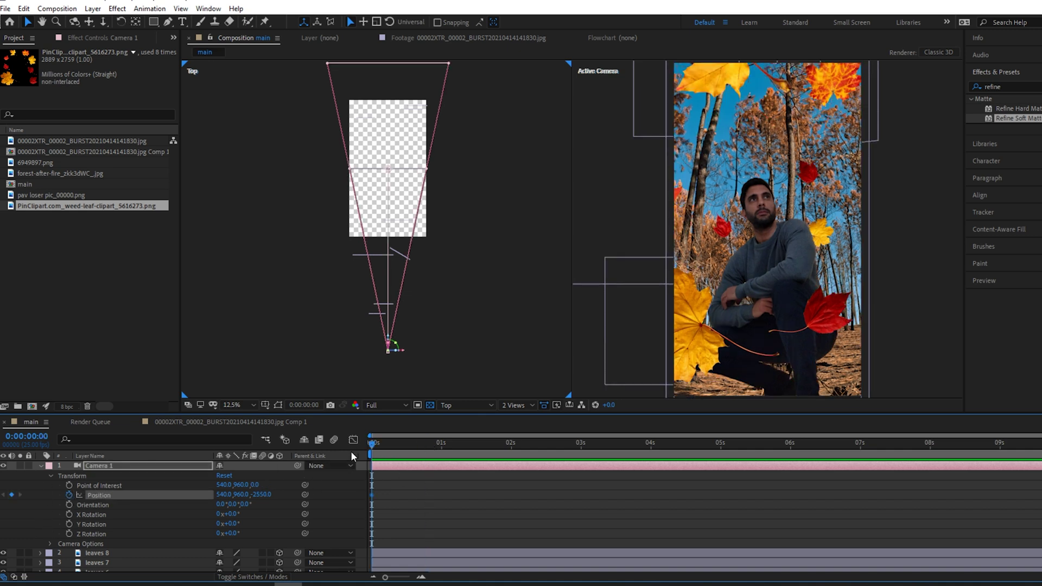
pyautogui.moveTo(373, 444); pyautogui.dragTo(1040, 444)
pyautogui.click(5, 494)
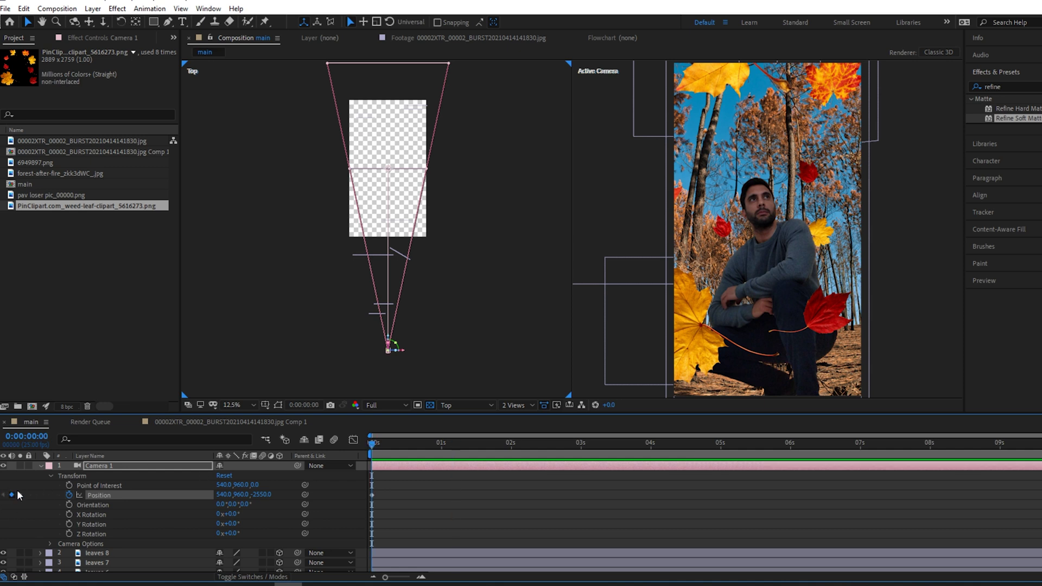
# - At the first frame, move the camera forward along its depth axis to Z -950 for a close-up of the man
pyautogui.click(372, 495)
pyautogui.moveTo(390, 339); pyautogui.dragTo(420, 222)
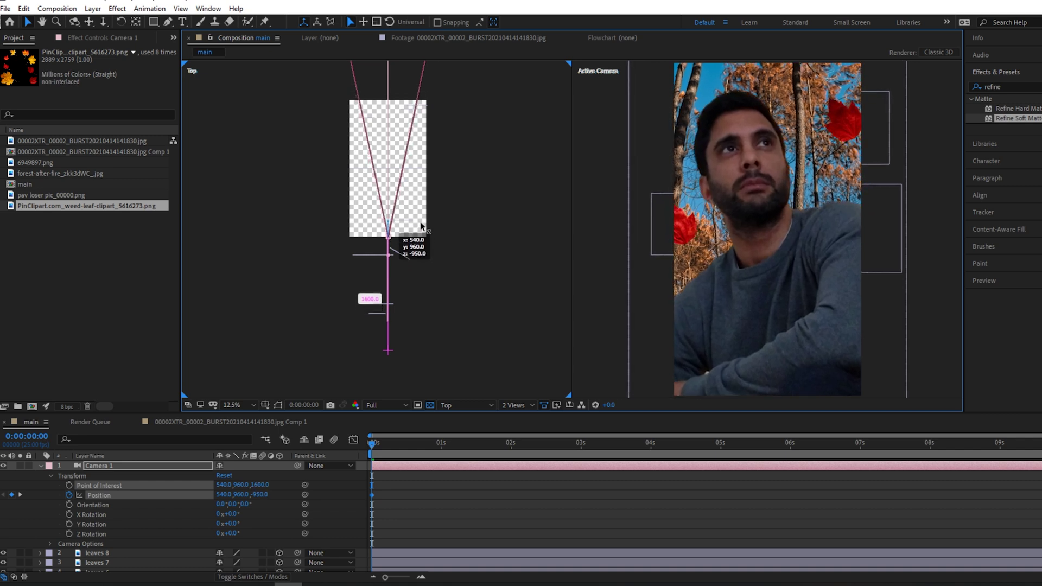
pyautogui.click(372, 444)
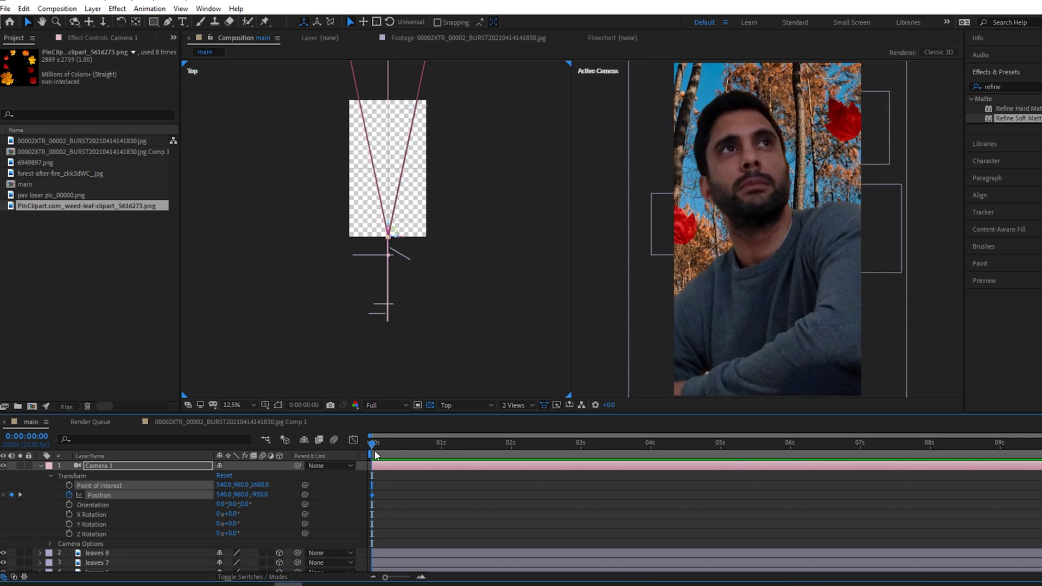
# - Preview and scrub through the camera pull-back, checking how the man, leaves and forest background move against each other
pyautogui.press('space')
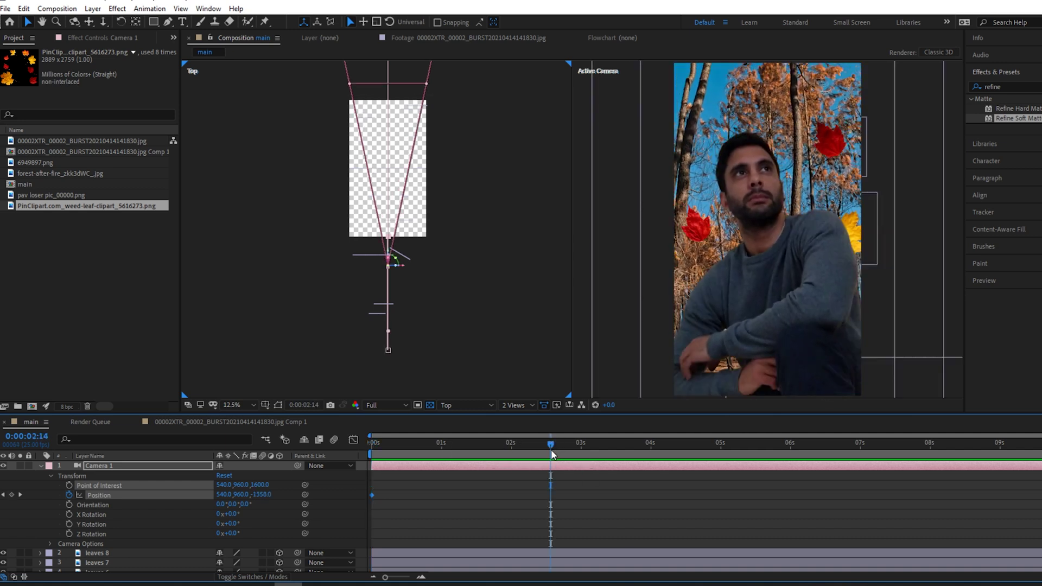
pyautogui.press('space')
pyautogui.click(40, 466)
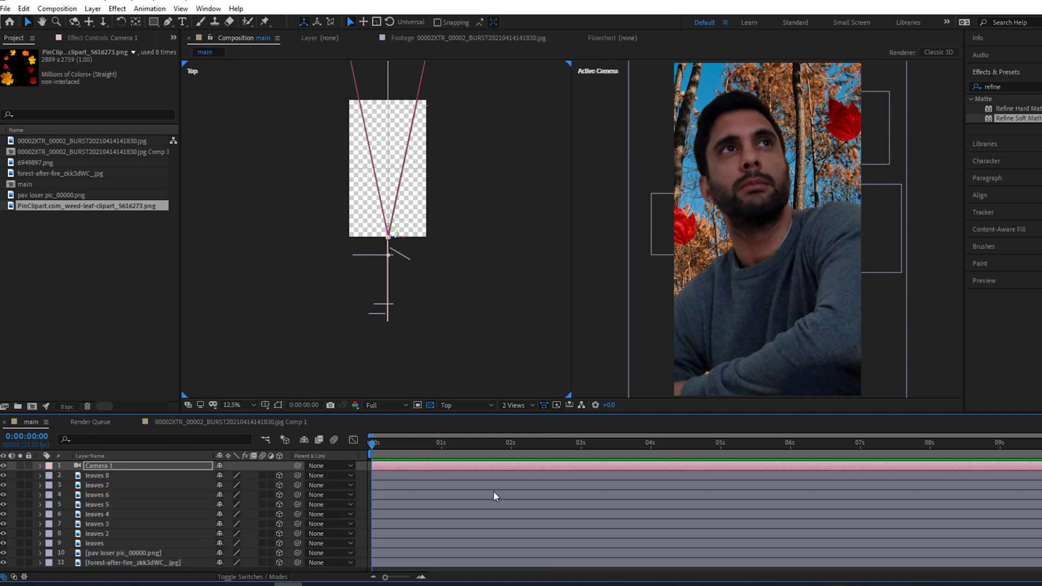
pyautogui.moveTo(377, 448); pyautogui.dragTo(738, 444)
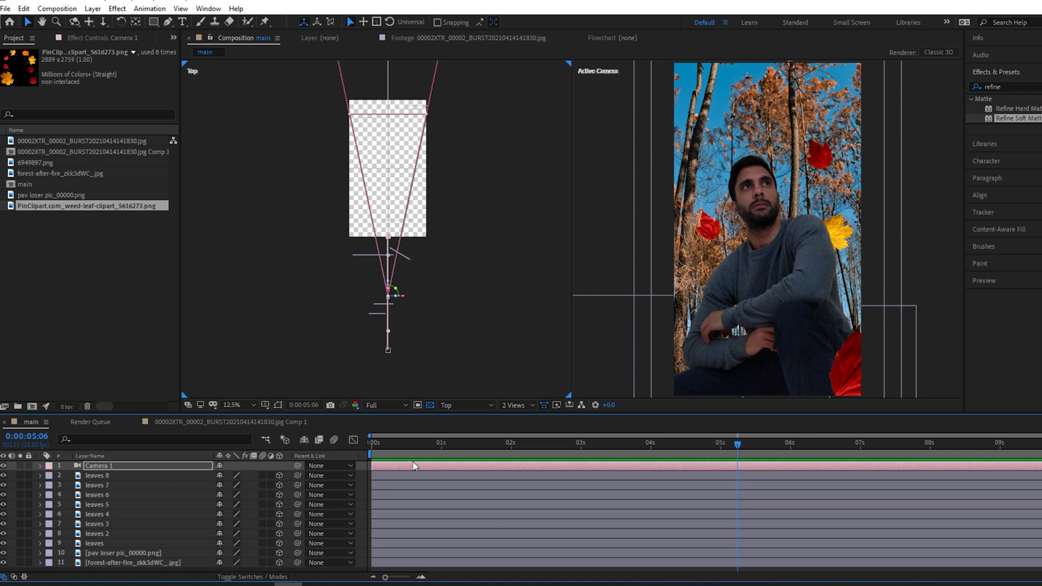
pyautogui.moveTo(419, 455); pyautogui.dragTo(357, 446)
pyautogui.moveTo(424, 446); pyautogui.dragTo(702, 446)
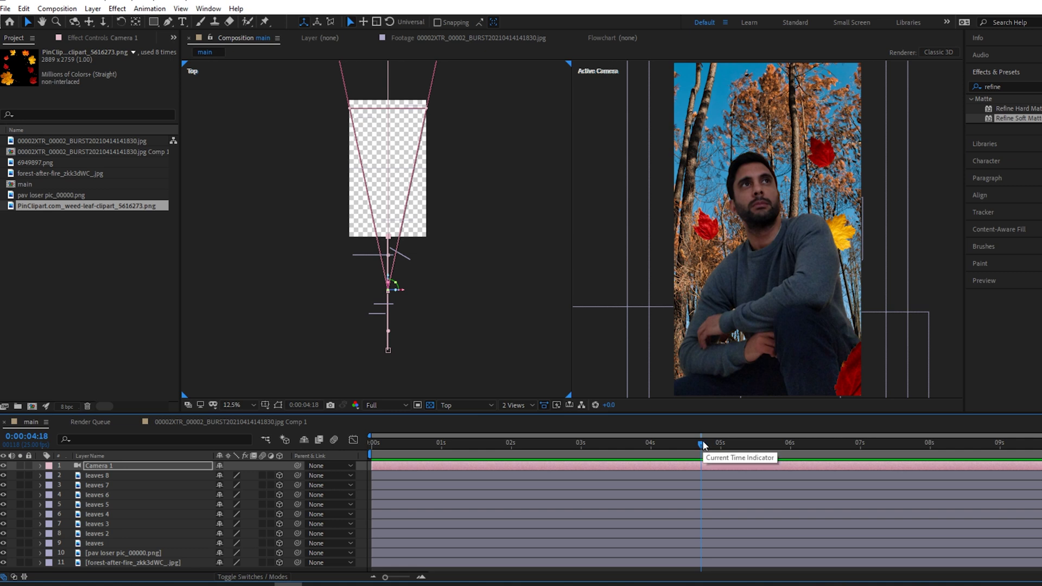
pyautogui.moveTo(701, 444); pyautogui.dragTo(310, 494)
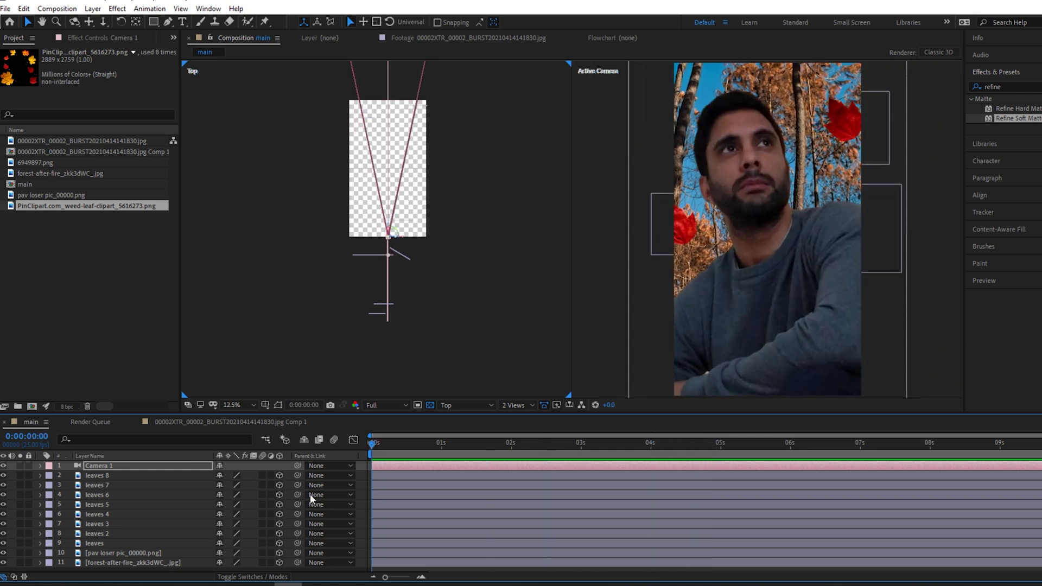
pyautogui.click(131, 563)
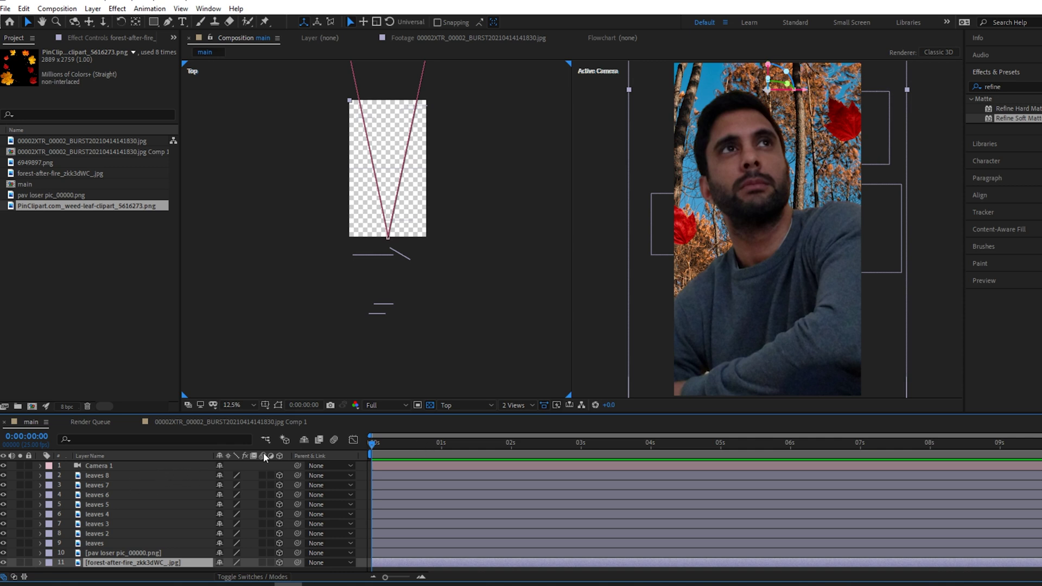
pyautogui.press('space')
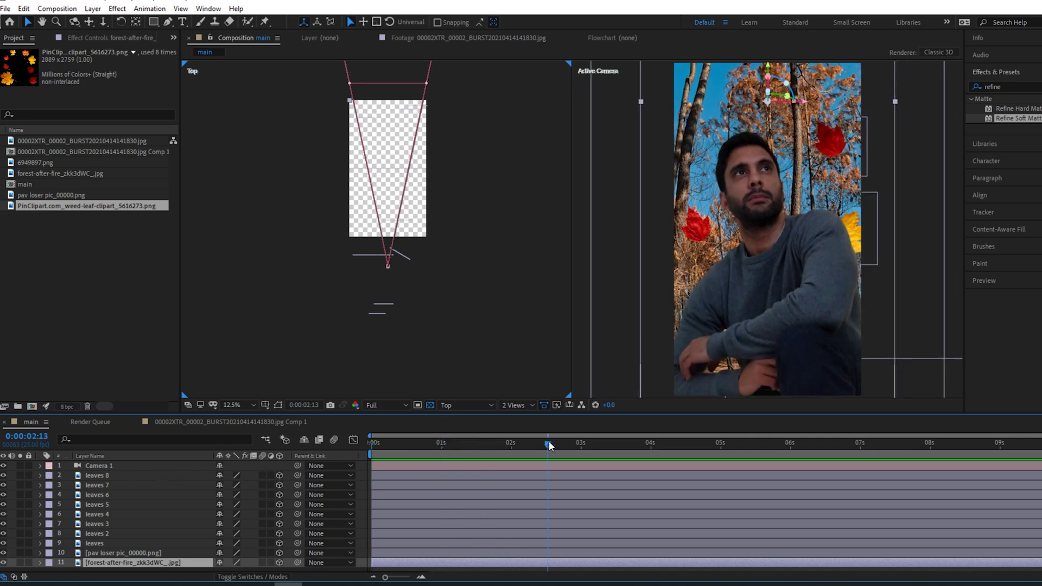
# - Open Camera 1's camera options and raise the aperture to 213 pixels for a shallow depth of field
pyautogui.click(40, 466)
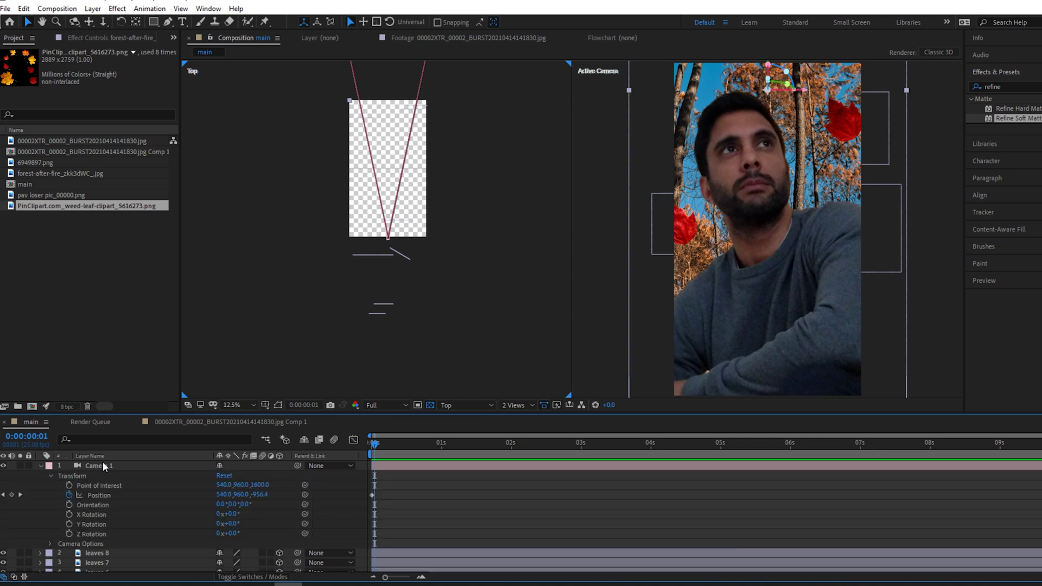
pyautogui.click(103, 465)
pyautogui.click(51, 544)
pyautogui.scroll(-3, 117, 559)
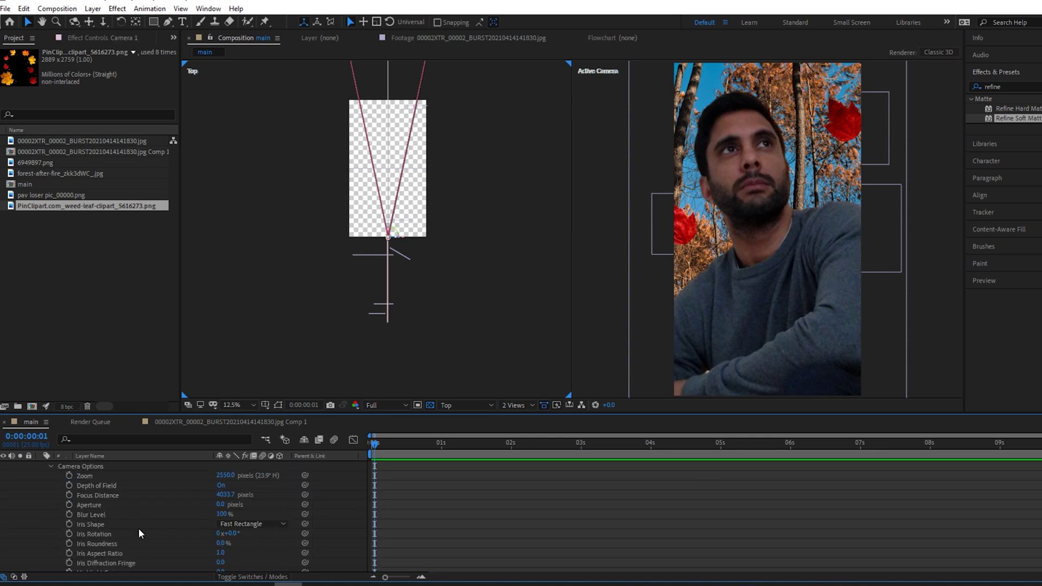
pyautogui.scroll(3, 209, 494)
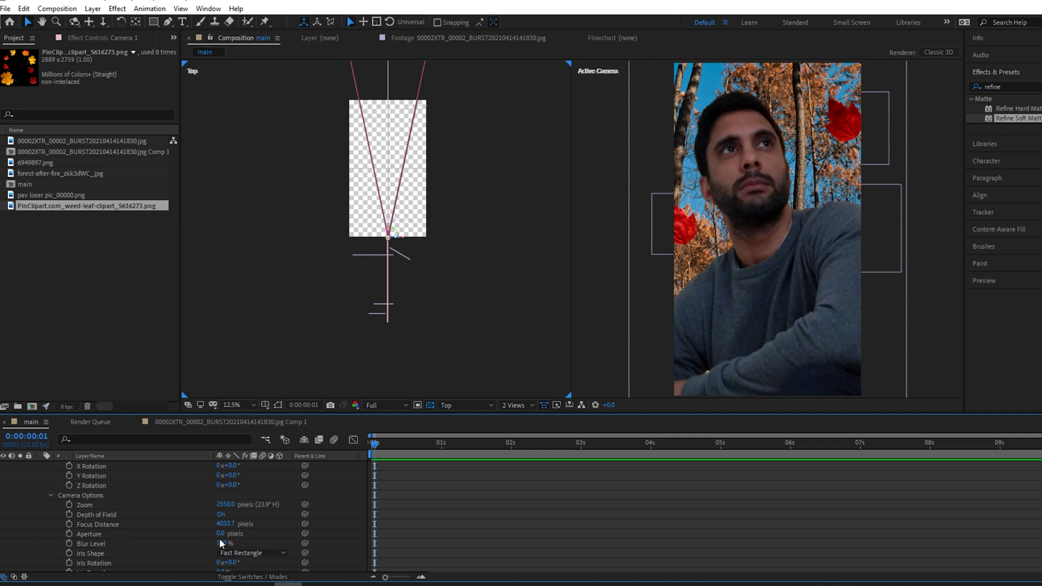
pyautogui.moveTo(219, 537); pyautogui.dragTo(287, 537)
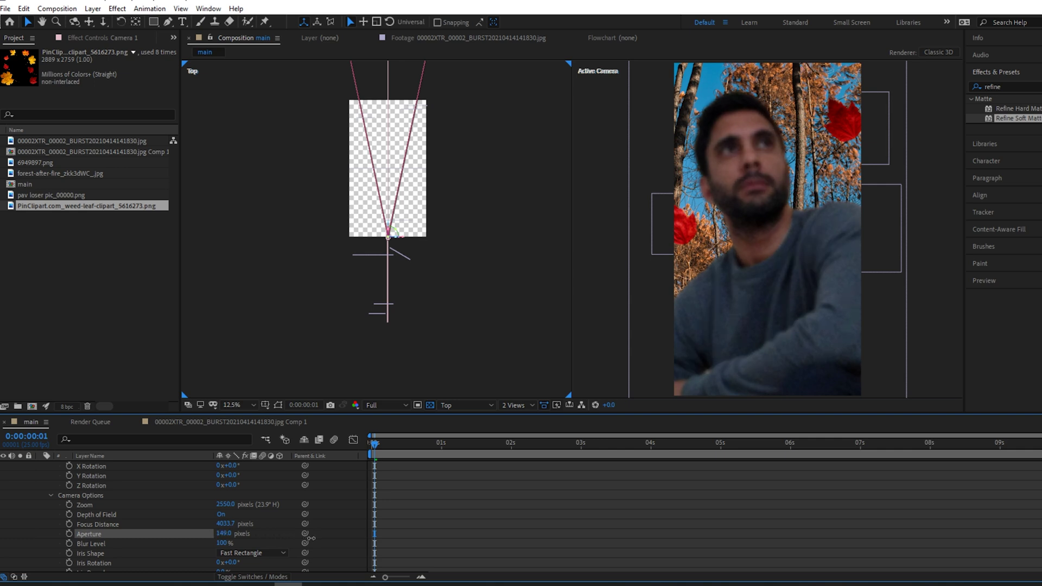
pyautogui.moveTo(347, 541); pyautogui.dragTo(351, 542)
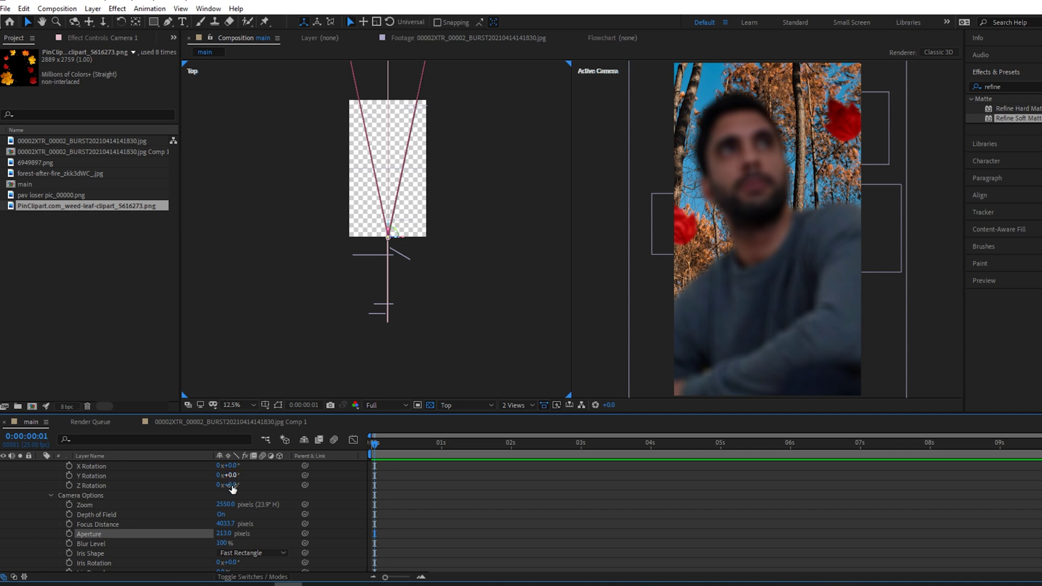
# - Link Camera 1's focus distance to its point of interest
pyautogui.hotkey('alt', 'shift', 'p')
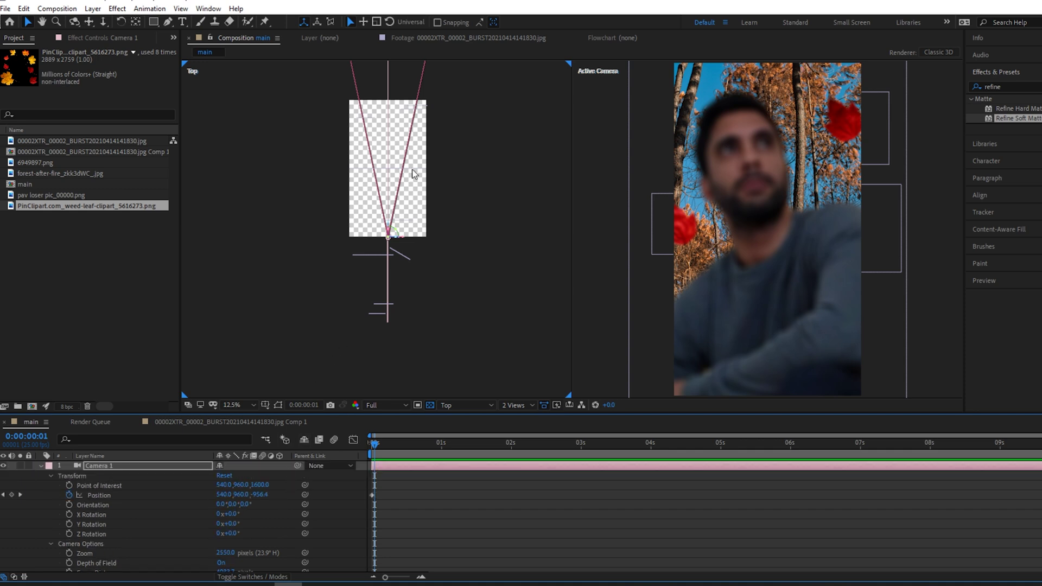
pyautogui.click(128, 387)
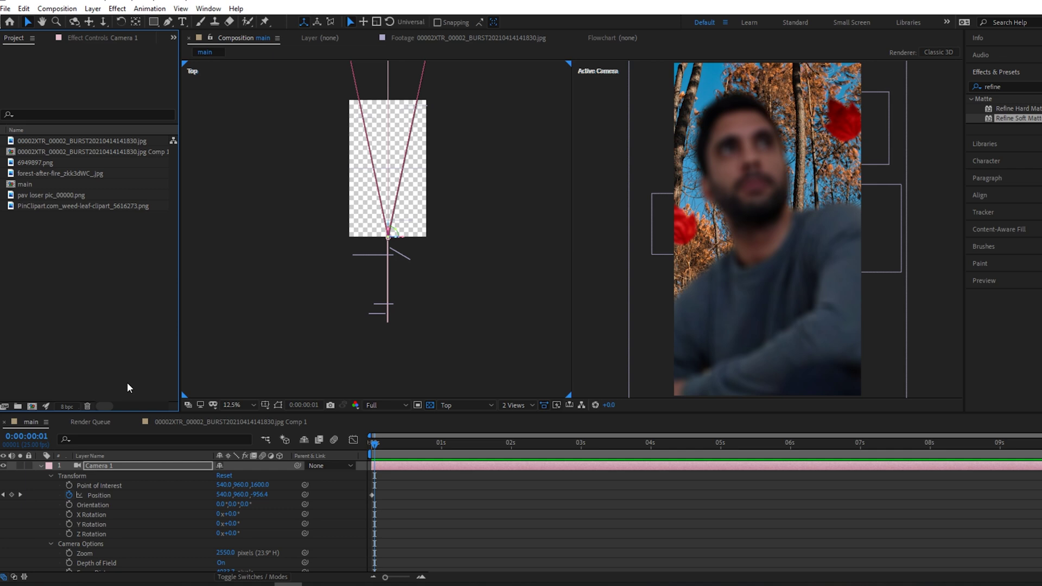
pyautogui.click(129, 465)
pyautogui.click(93, 8)
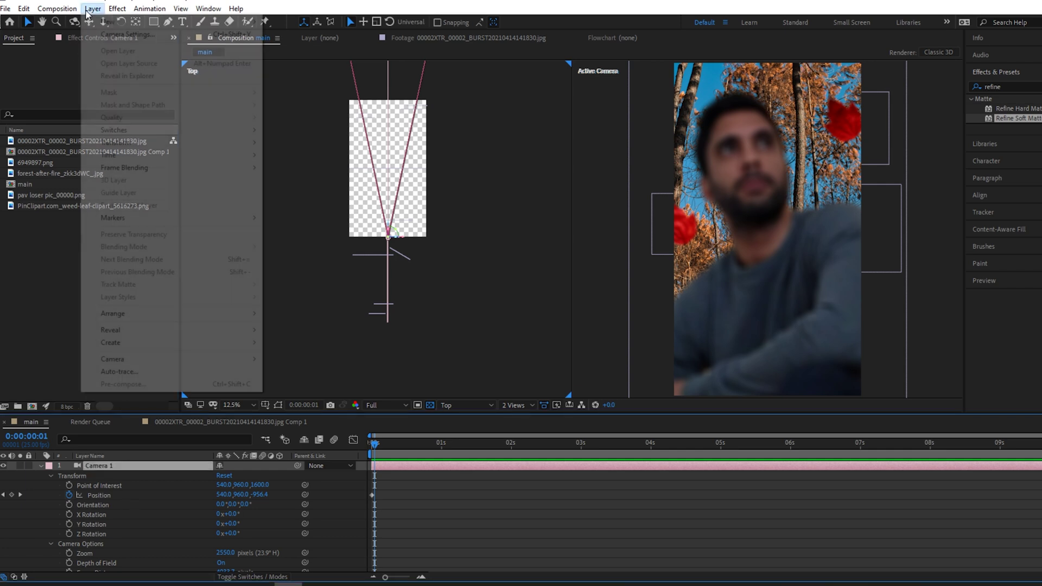
pyautogui.moveTo(135, 360)
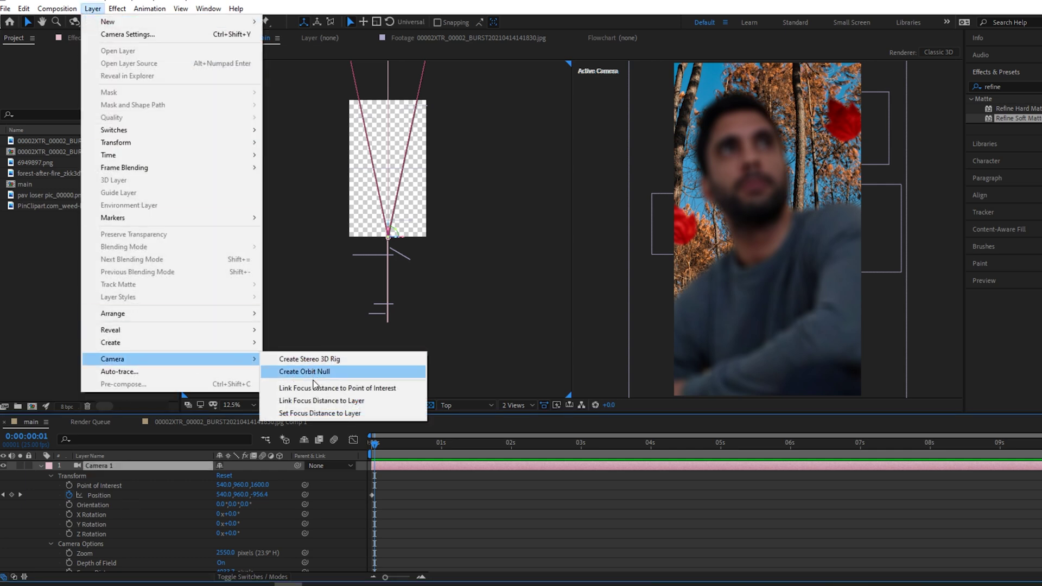
pyautogui.click(360, 389)
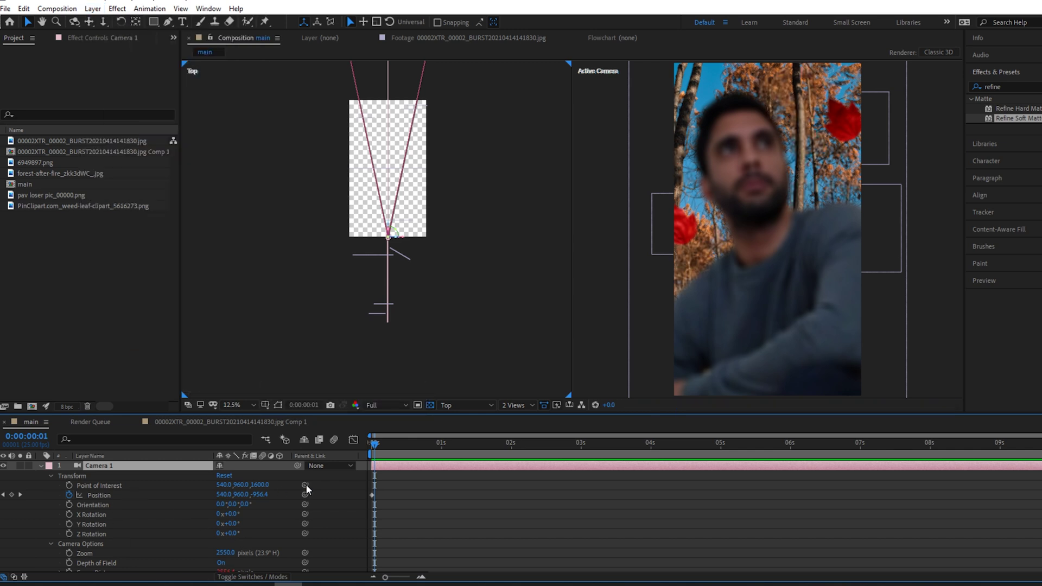
# - Reveal the man's cut-out layer's transform properties and link the camera's point of interest to that layer's position
pyautogui.scroll(-10, 239, 509)
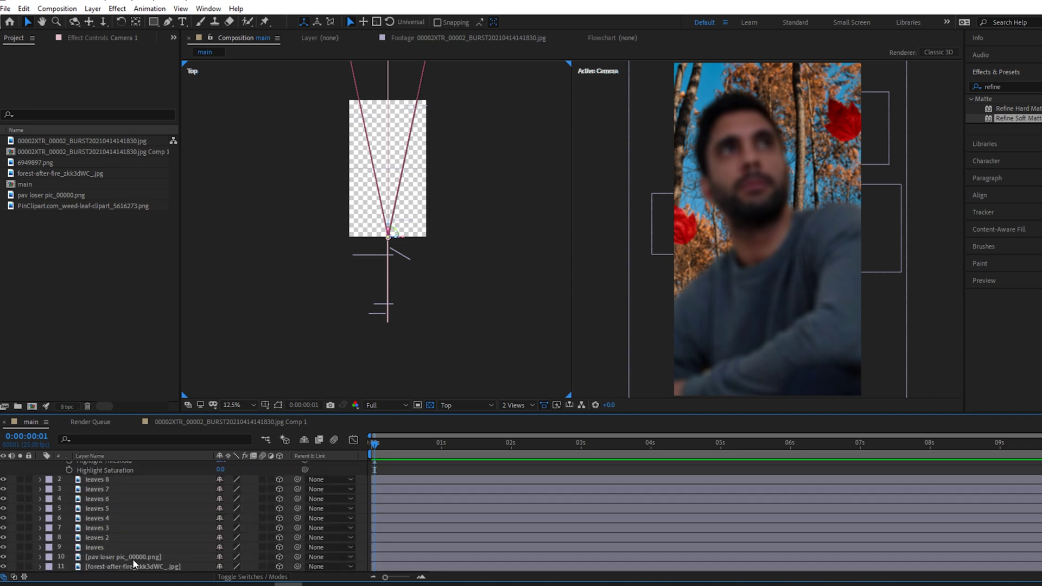
pyautogui.click(40, 557)
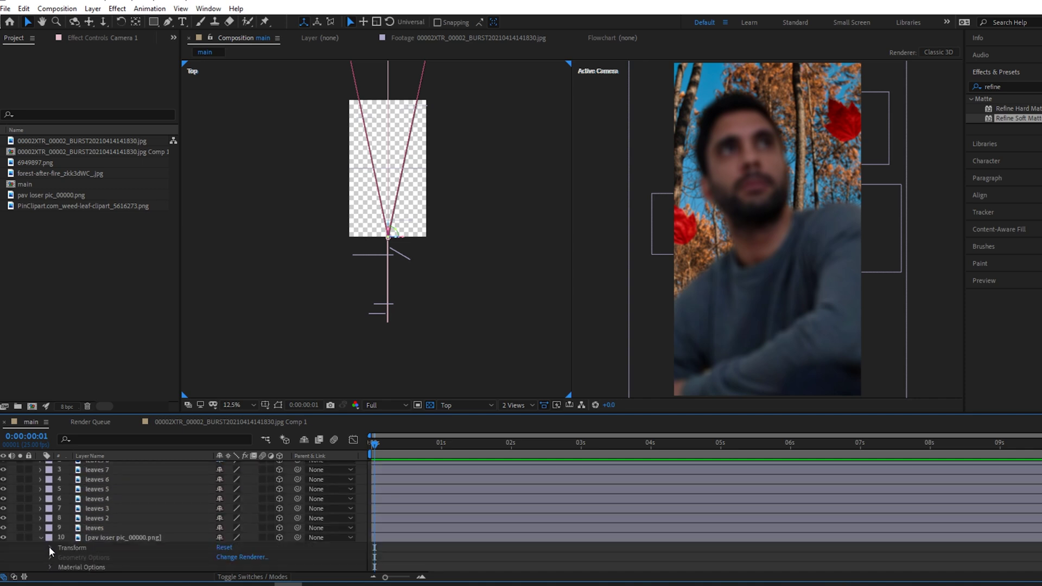
pyautogui.click(49, 547)
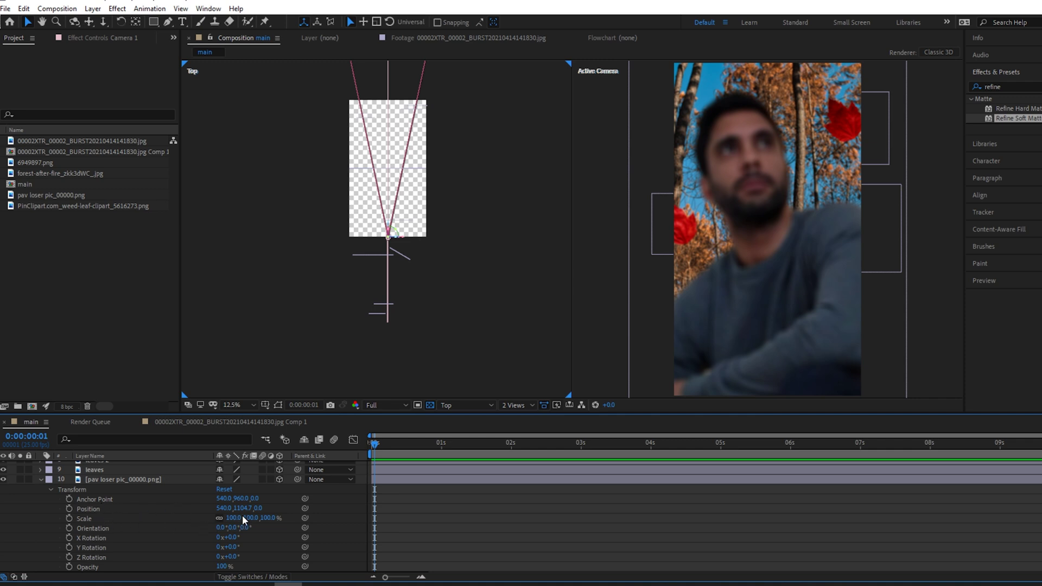
pyautogui.scroll(10, 242, 516)
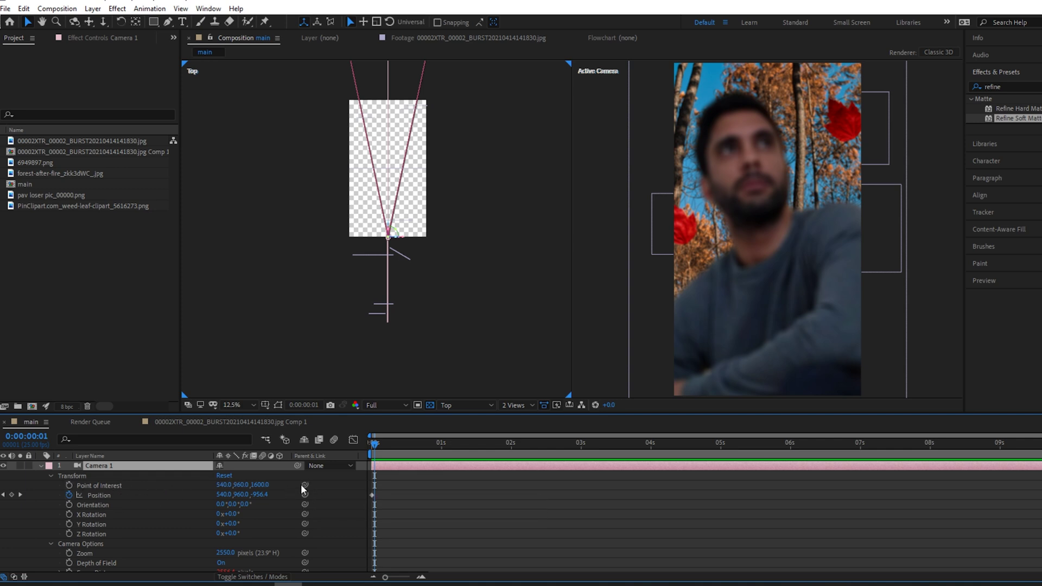
pyautogui.moveTo(305, 485); pyautogui.dragTo(99, 497)
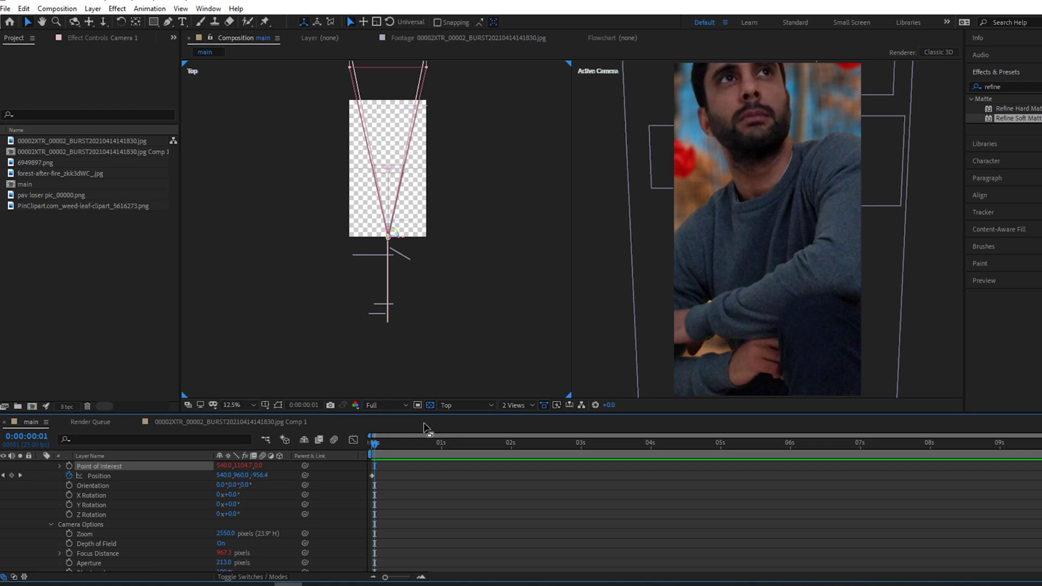
# - Preview the camera move from the first frame to check the focus on the man and the blur on the forest and leaves
pyautogui.moveTo(374, 446); pyautogui.dragTo(350, 455)
pyautogui.press('space')
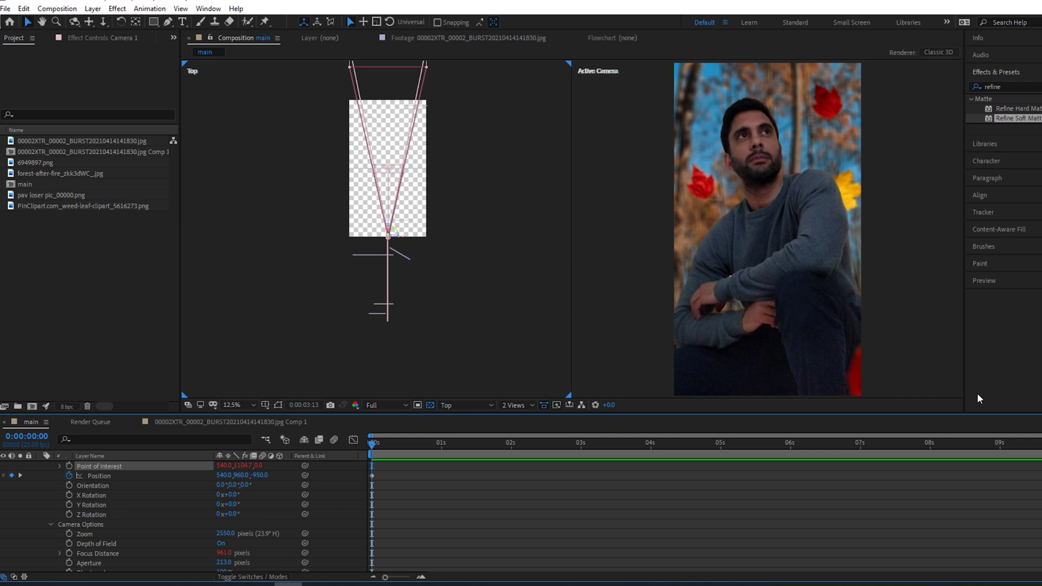
pyautogui.press('space')
pyautogui.press('space')
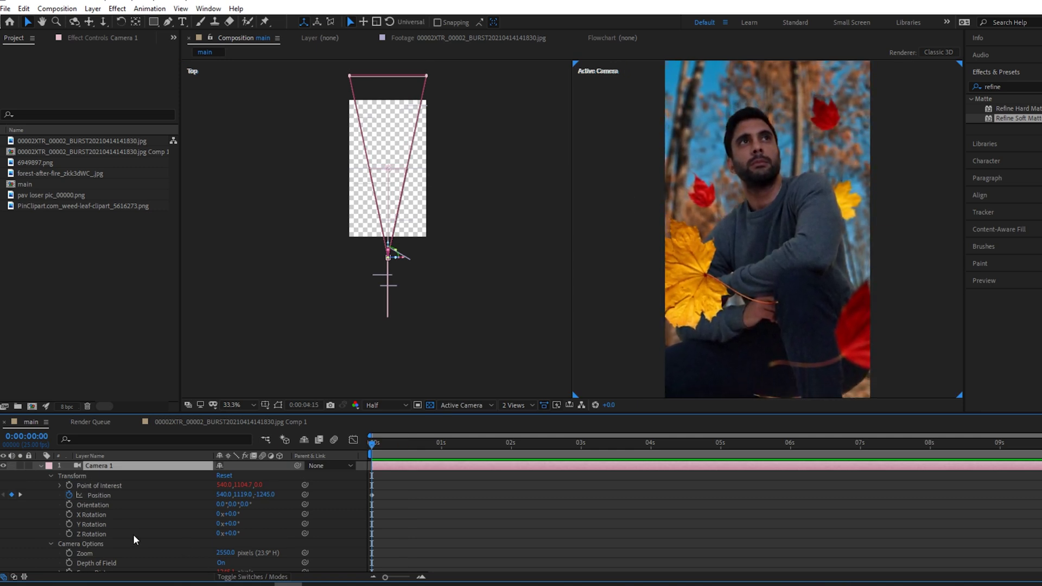
pyautogui.scroll(-2, 132, 534)
pyautogui.press('space')
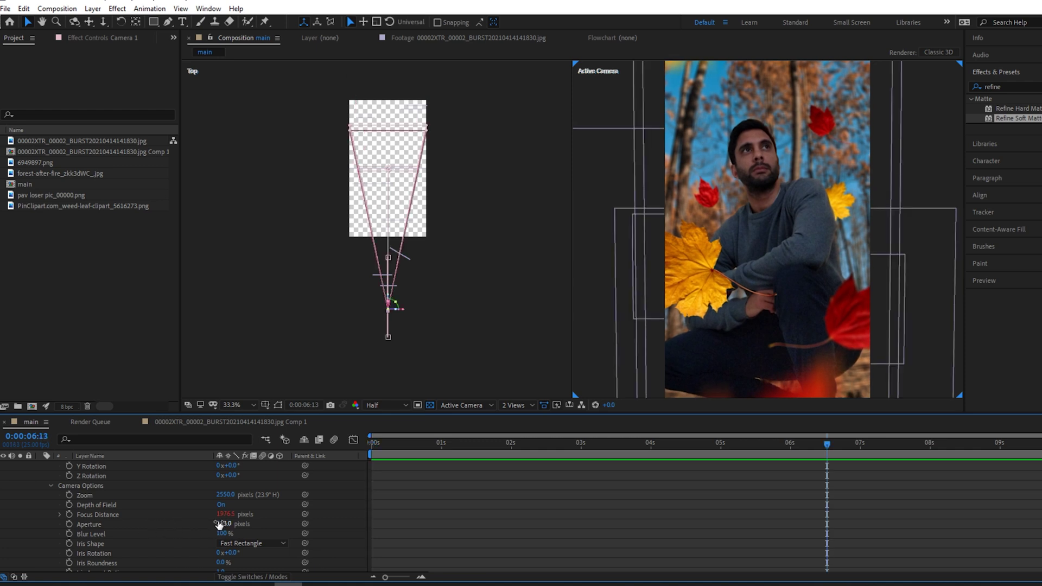
# - Increase the camera's aperture to about 253 pixels and check the blur at the end of the timeline
pyautogui.moveTo(225, 527); pyautogui.dragTo(221, 527)
pyautogui.moveTo(224, 524); pyautogui.dragTo(233, 522)
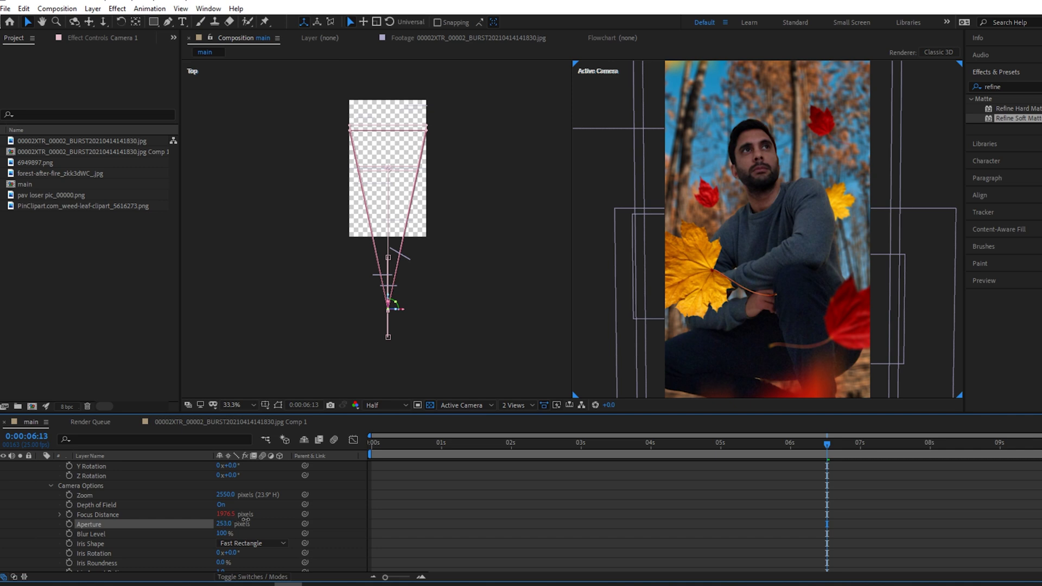
pyautogui.click(223, 524)
pyautogui.press('End')
pyautogui.scroll(3, 437, 516)
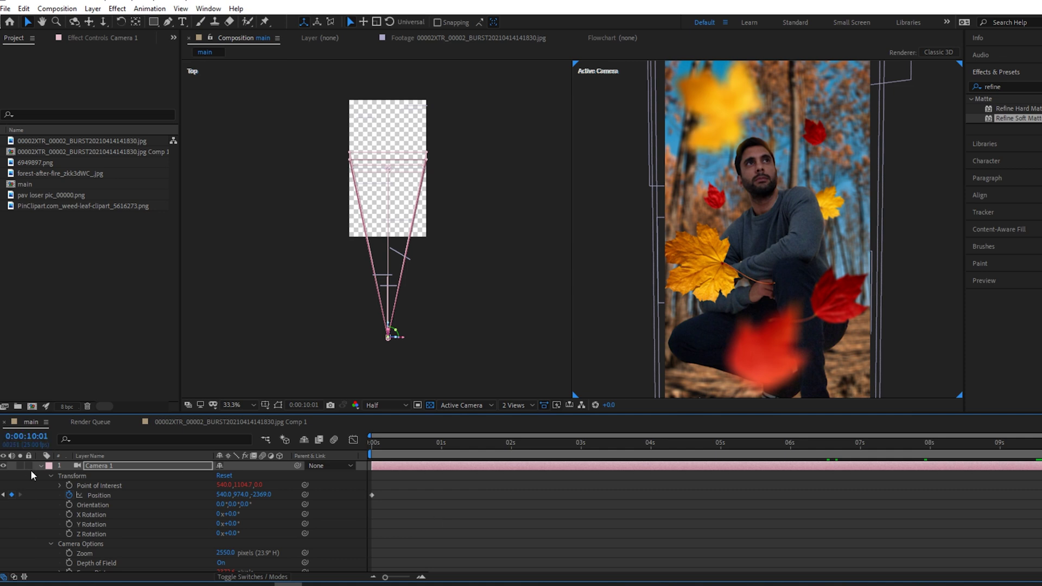
# - Collapse the properties of the camera and the man's layer and find the Lumetri Color effect
pyautogui.click(41, 466)
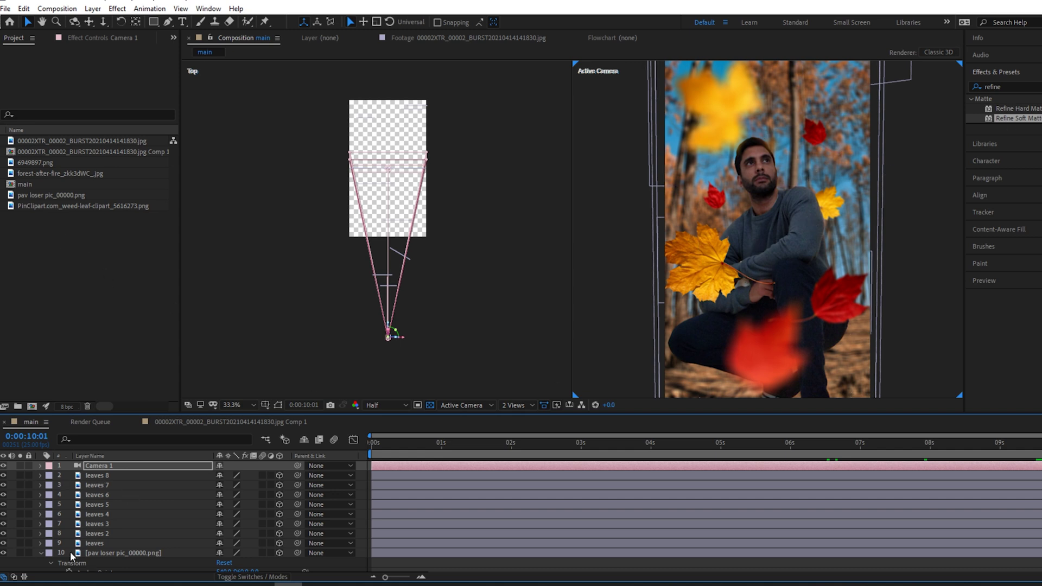
pyautogui.click(41, 553)
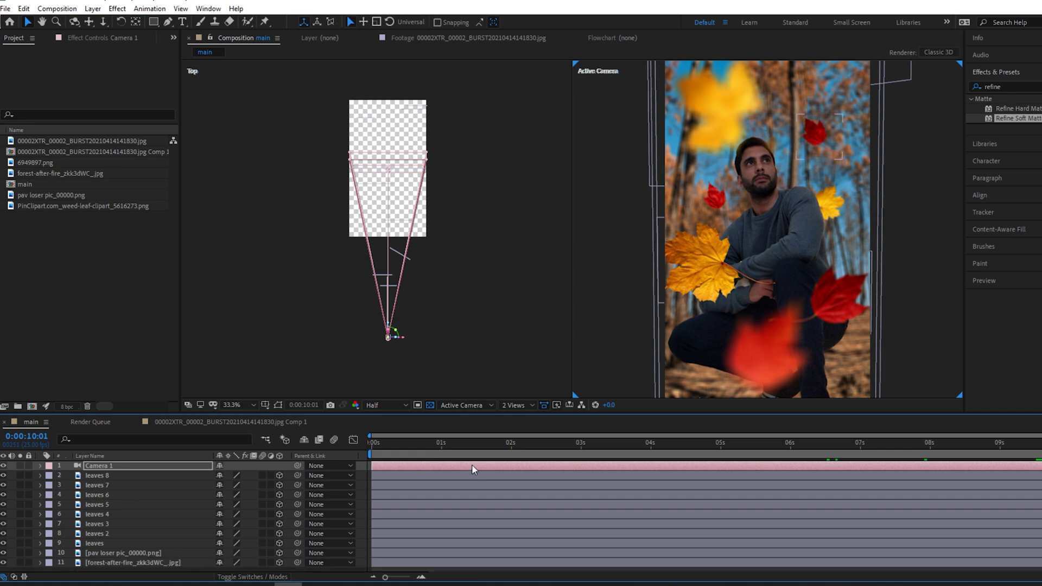
pyautogui.click(1013, 88)
pyautogui.write('lumetr')
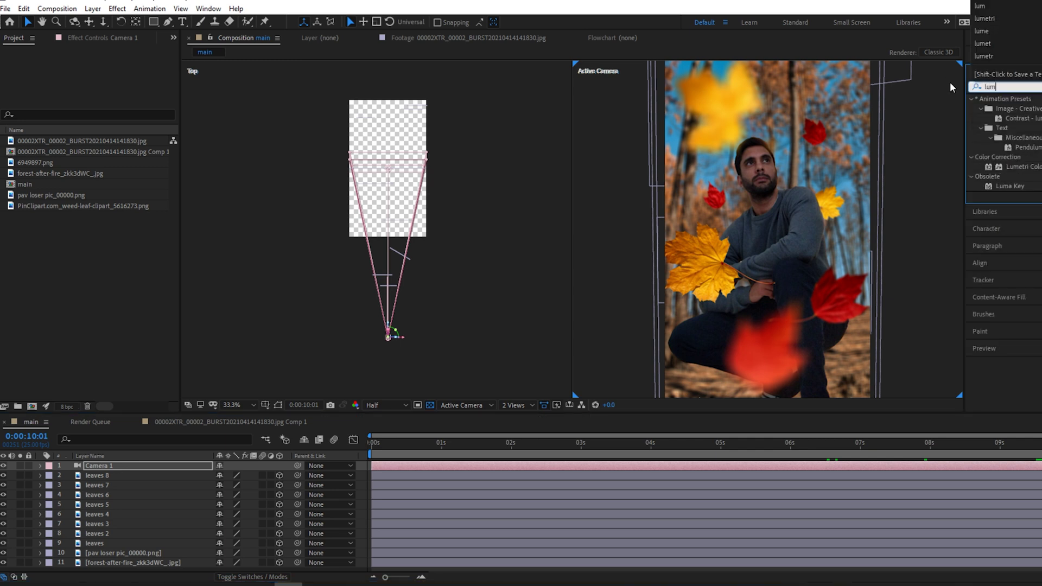
pyautogui.click(1026, 110)
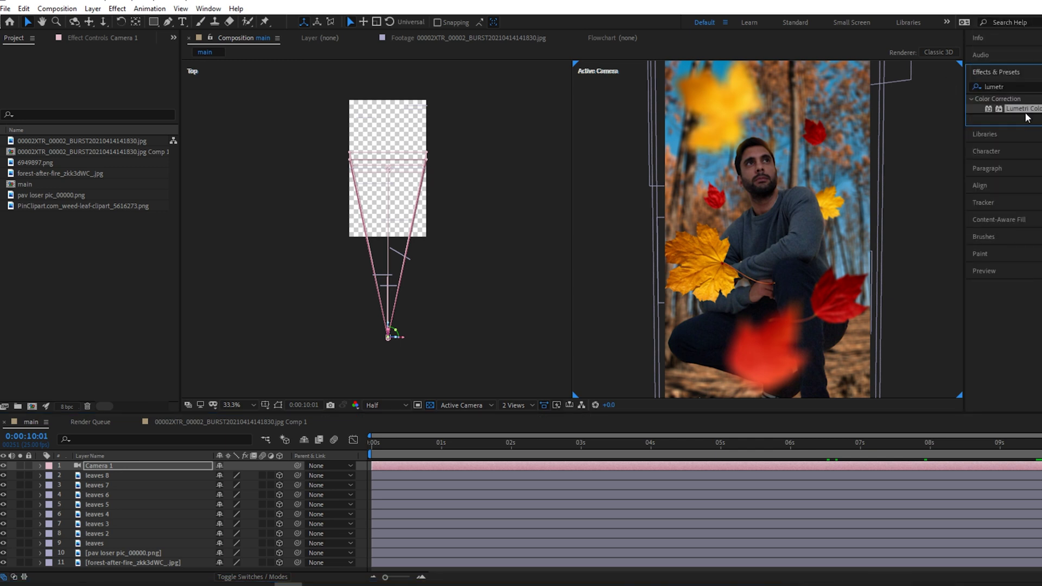
pyautogui.moveTo(1030, 113); pyautogui.dragTo(98, 476)
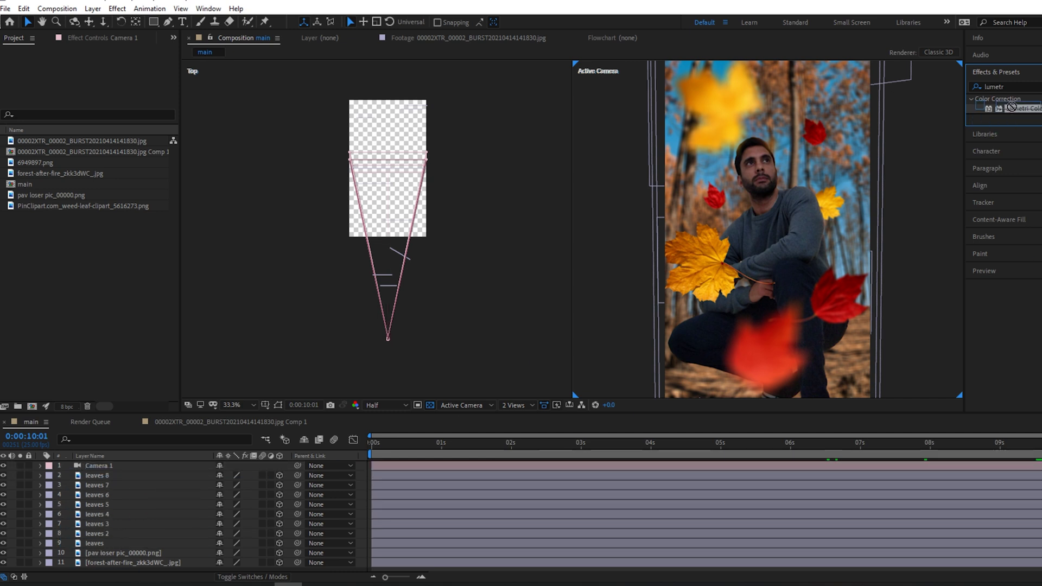
# - Pre-compose all eight leaf layers as Pre-comp 1 with their attributes moved inside, and enable Collapse Transformations on it
pyautogui.click(109, 476)
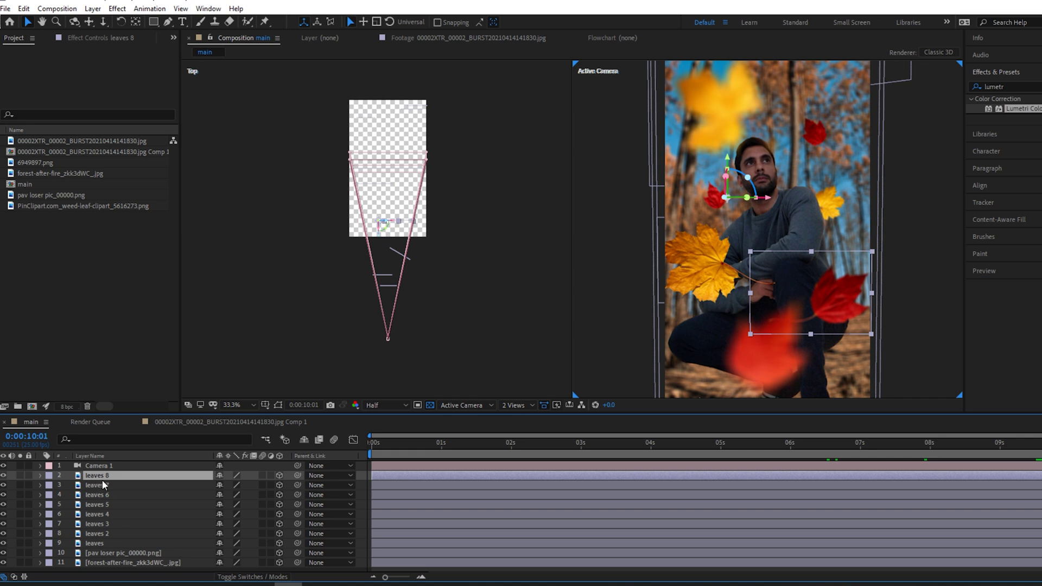
pyautogui.keyDown('shift'); pyautogui.click(98, 544); pyautogui.keyUp('shift')
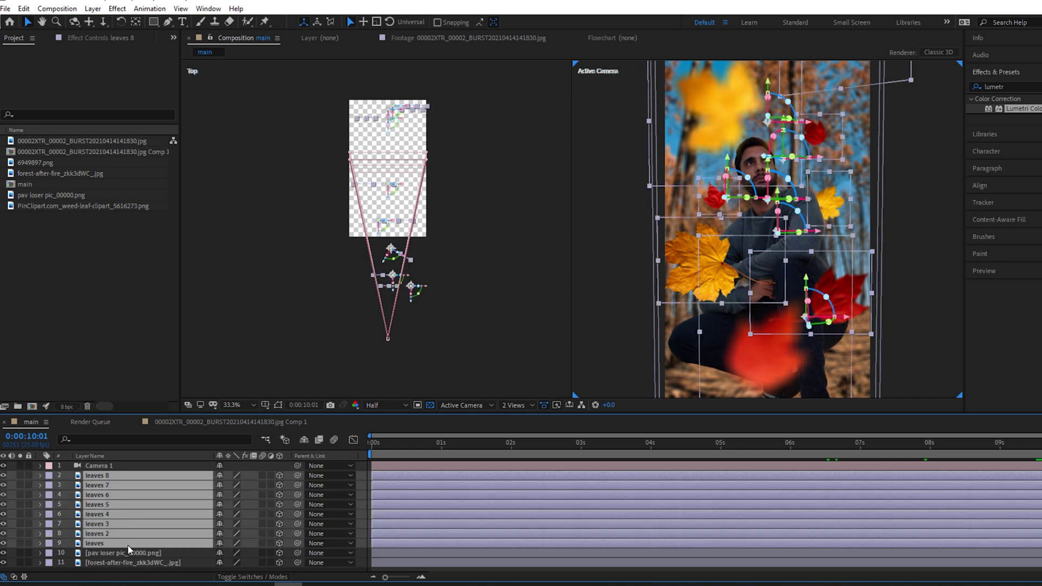
pyautogui.rightClick(106, 543)
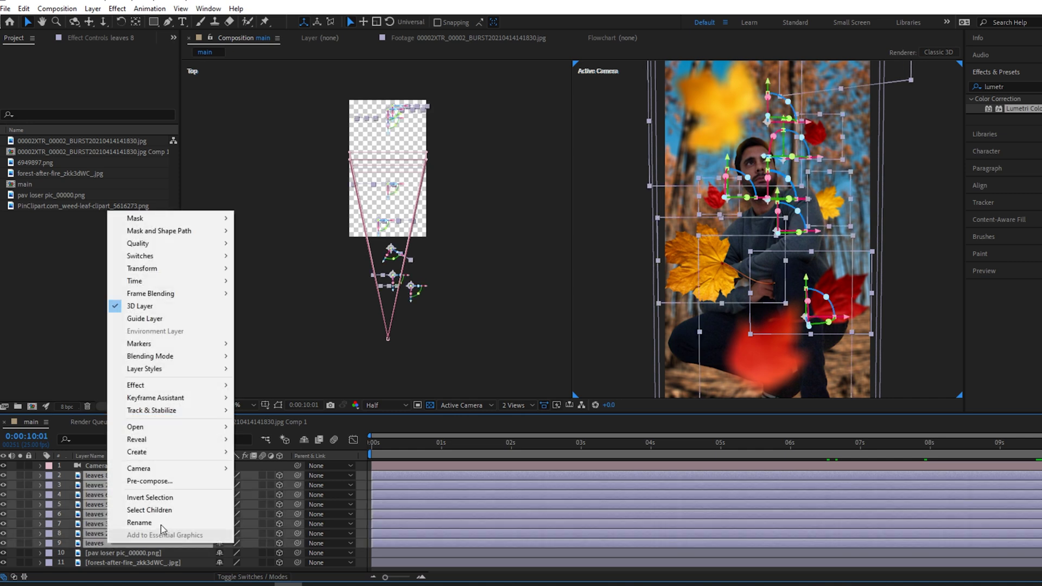
pyautogui.click(162, 481)
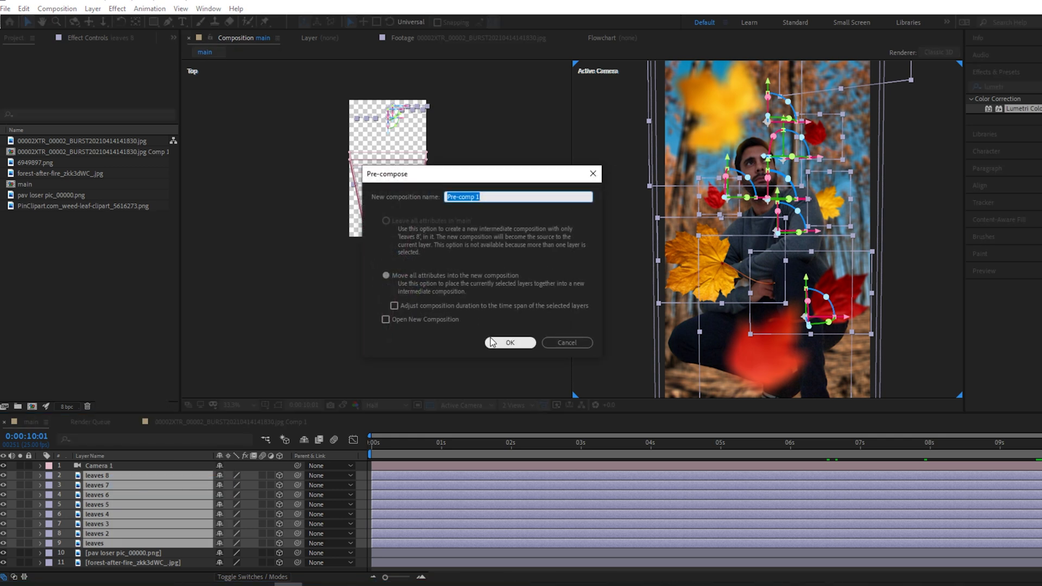
pyautogui.click(496, 343)
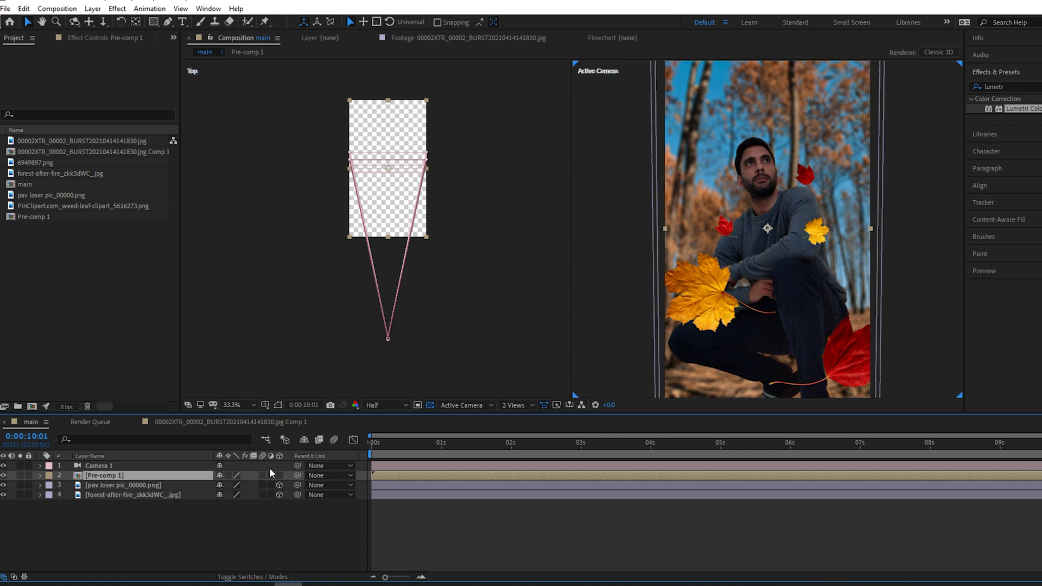
pyautogui.click(229, 476)
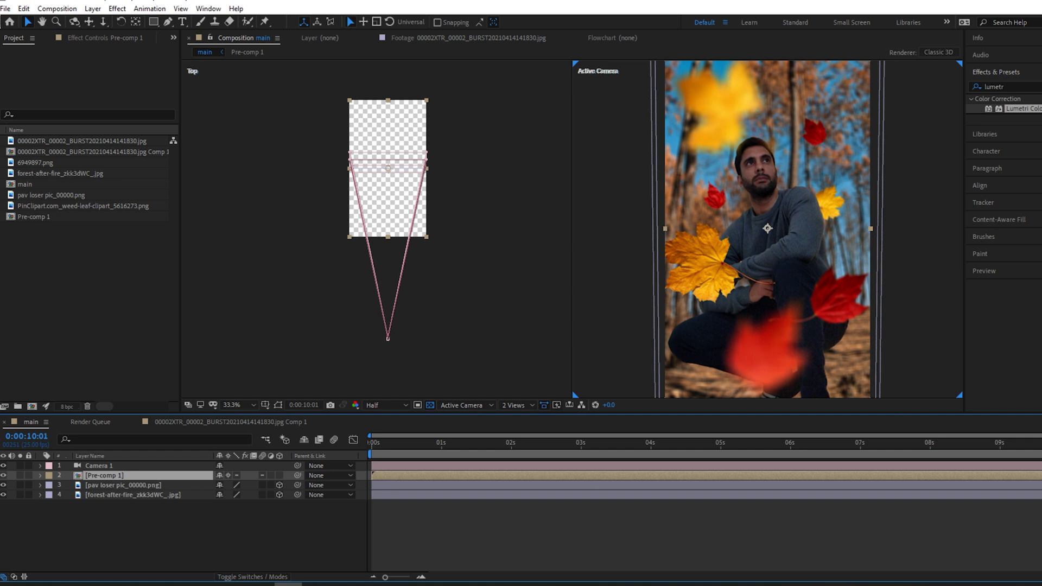
# - Apply Lumetri Color to the leaves pre-comp, with saturation at 83 and highlights at -30
pyautogui.click(1031, 110)
pyautogui.moveTo(1031, 110); pyautogui.dragTo(102, 477)
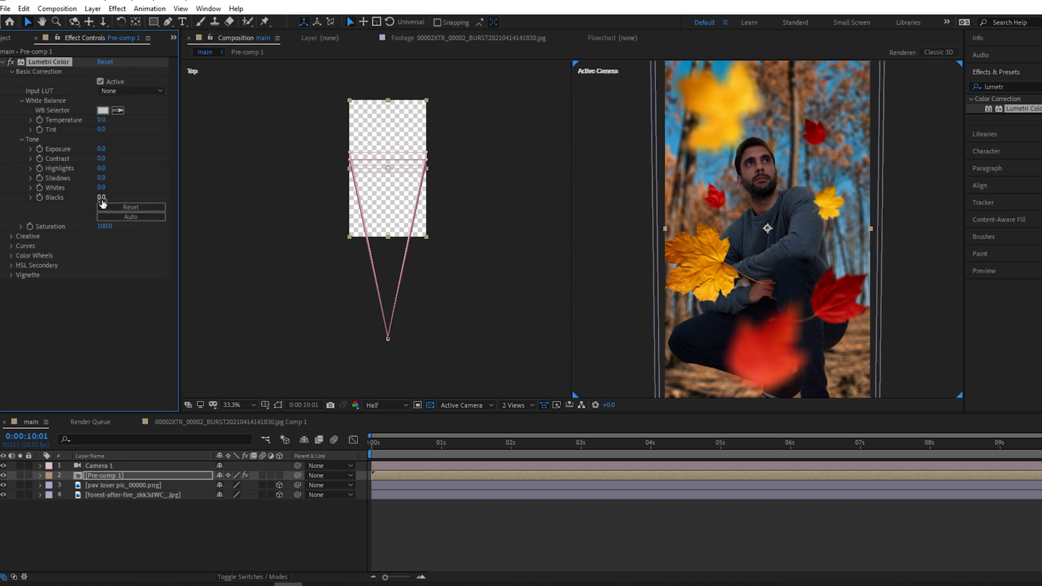
pyautogui.moveTo(105, 226); pyautogui.dragTo(94, 227)
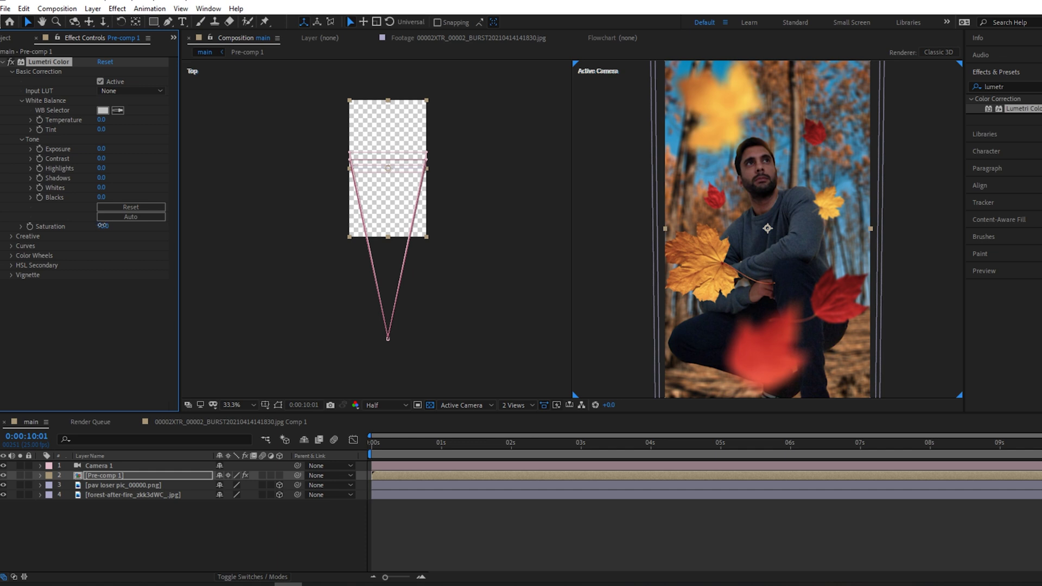
# - Desaturate the blues of the forest background with its Lumetri Hue vs Sat curve and switch the composition to one view
pyautogui.click(108, 495)
pyautogui.click(839, 208)
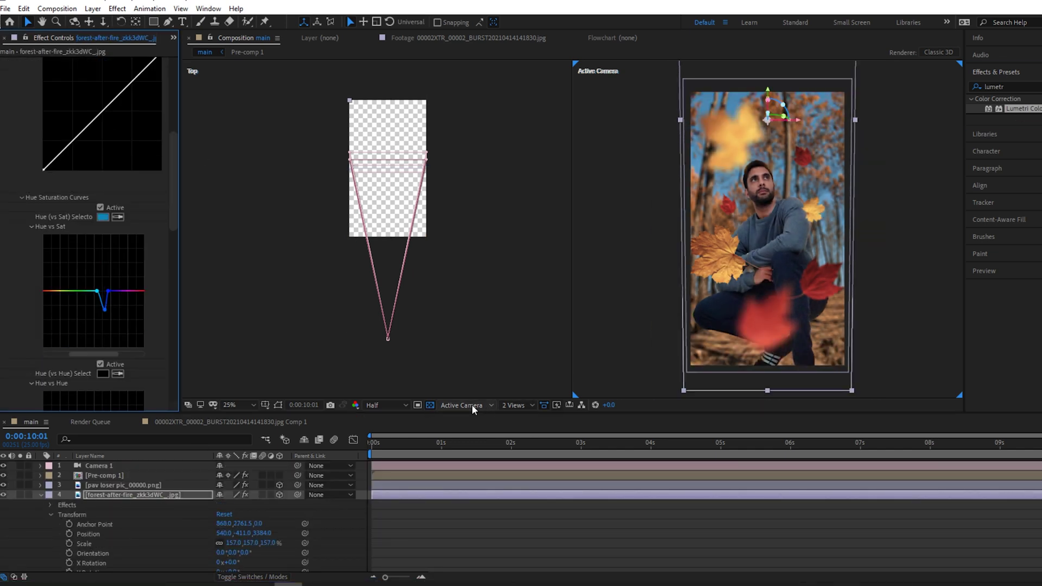
pyautogui.click(507, 405)
pyautogui.click(512, 420)
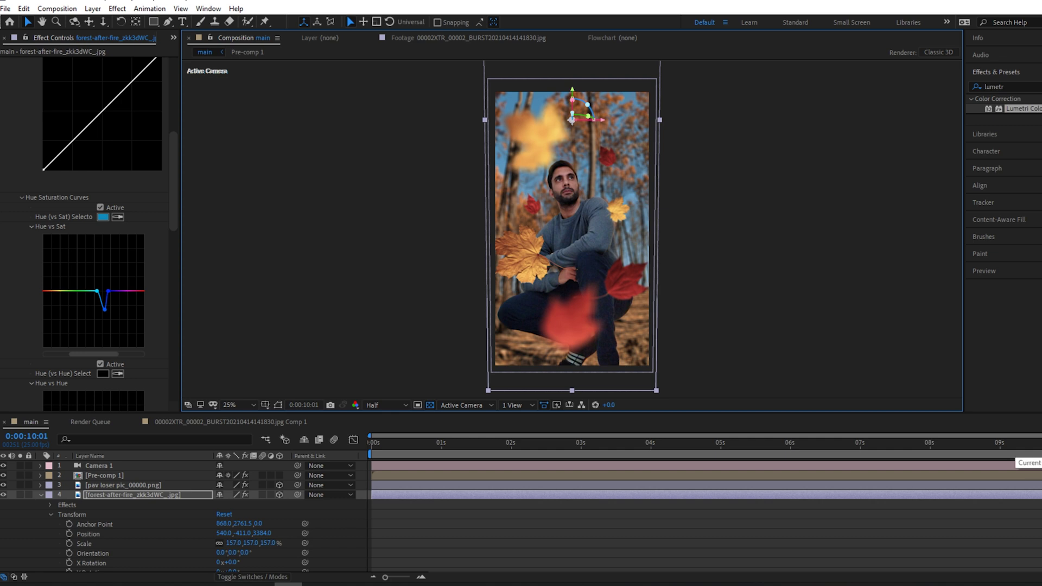
# - Step back from the end of the timeline and play the animation to check the colour-corrected leaves and forest
pyautogui.press('pageup')
pyautogui.press('pageup')
pyautogui.press('pageup')
pyautogui.press('pageup')
pyautogui.press('pageup')
pyautogui.press('pageup')
pyautogui.press('pageup')
pyautogui.press('pageup')
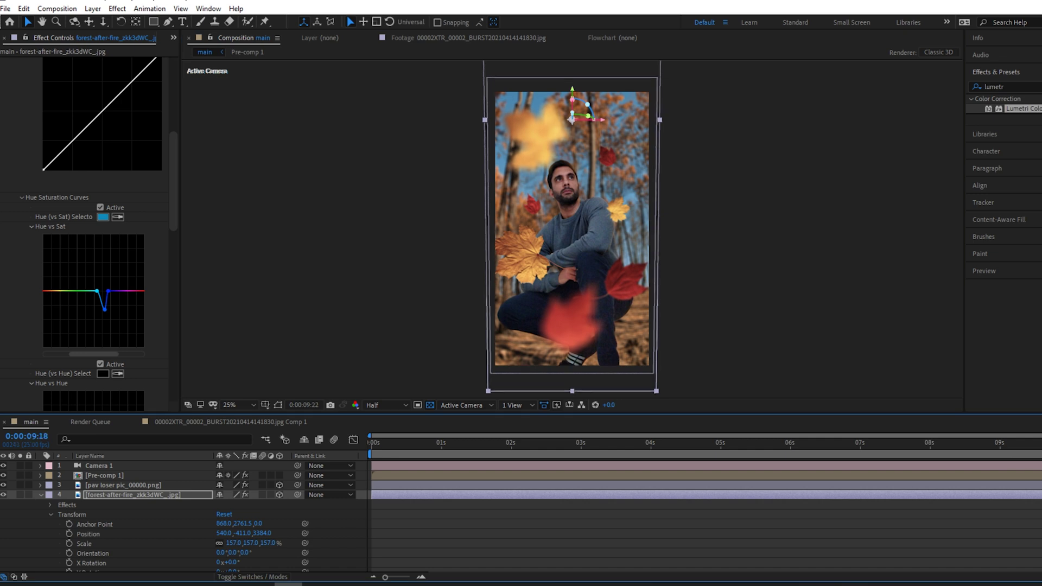
pyautogui.press('space')
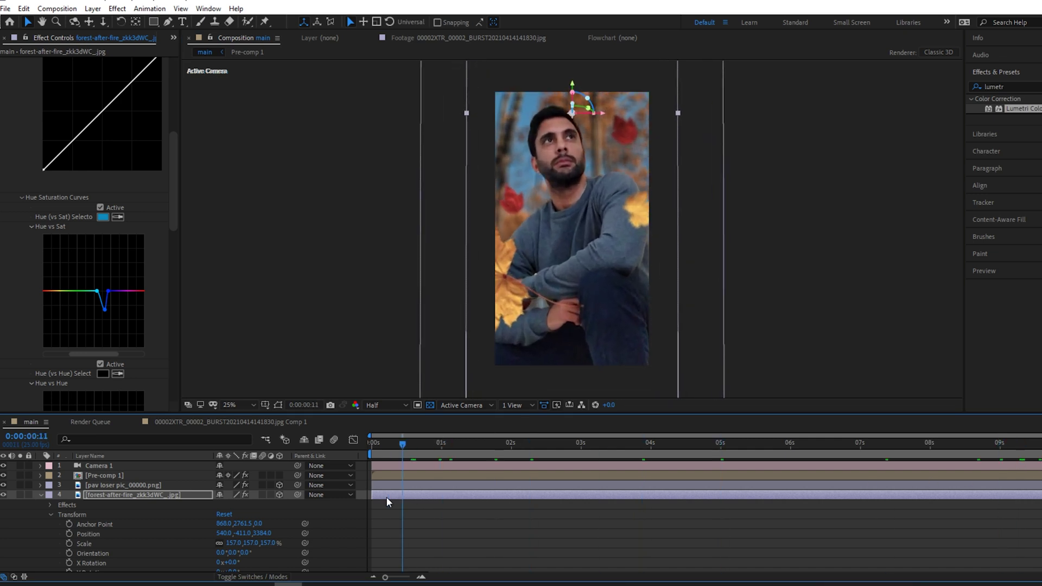
# - Collapse the forest layer's properties and add a null object above the leaves pre-comp
pyautogui.click(41, 495)
pyautogui.click(106, 516)
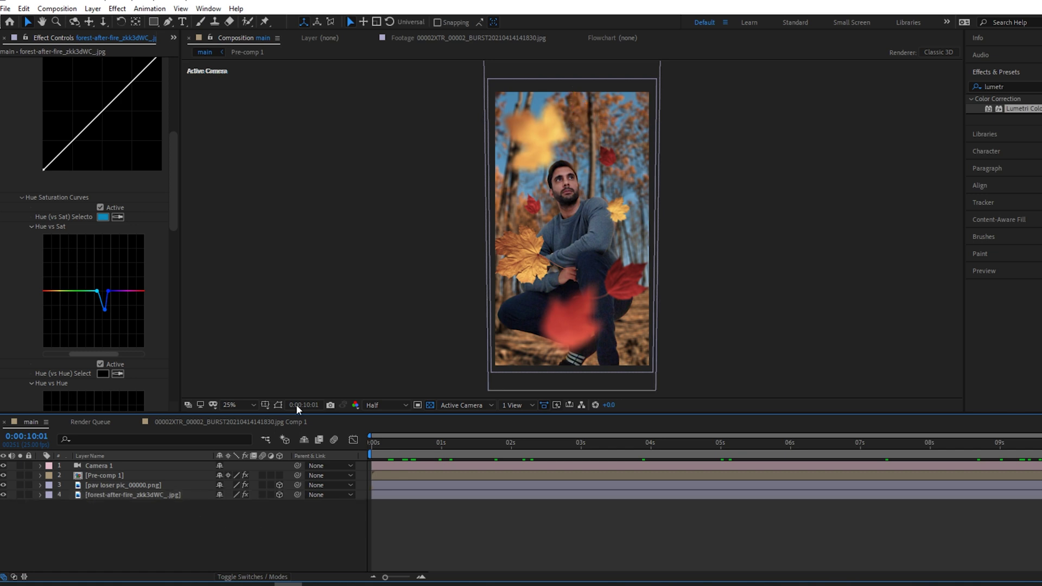
pyautogui.click(99, 474)
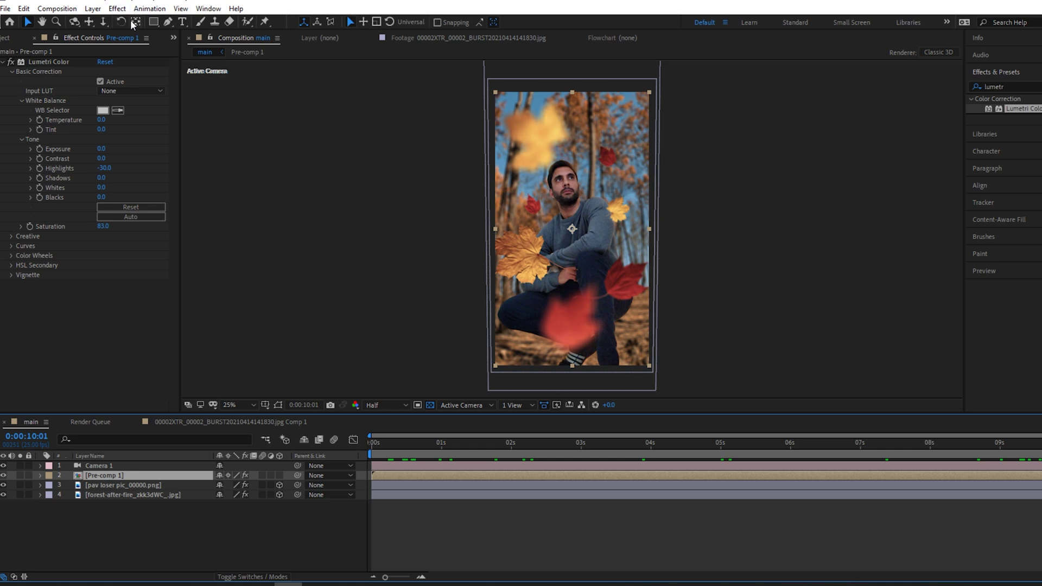
pyautogui.click(93, 8)
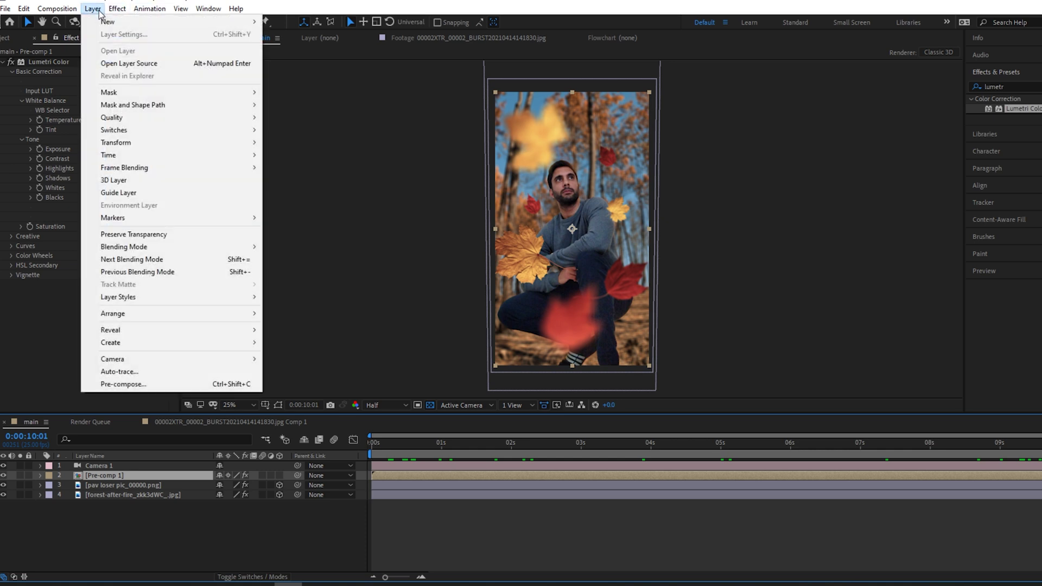
pyautogui.moveTo(97, 22)
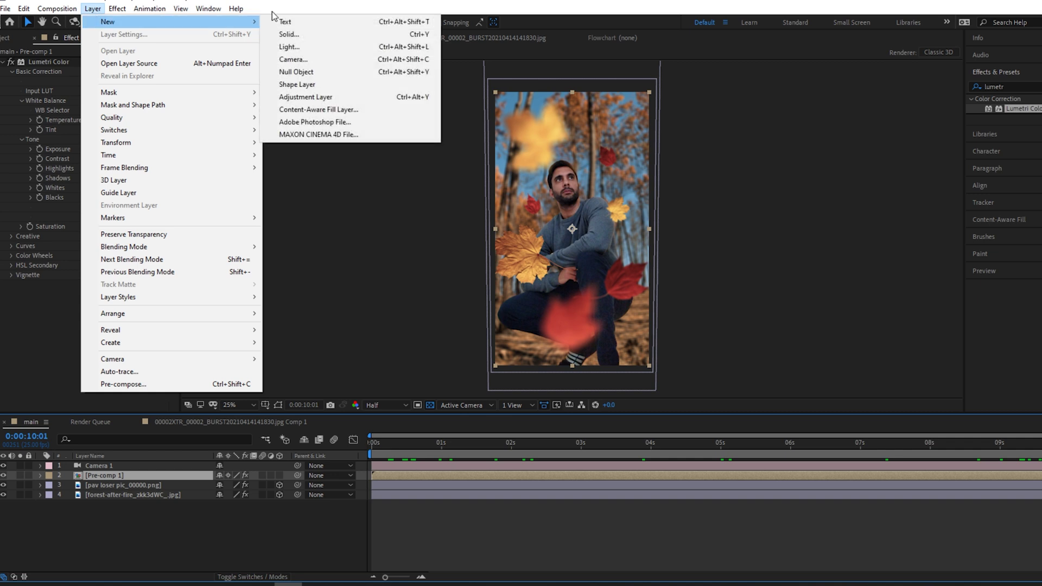
pyautogui.click(301, 75)
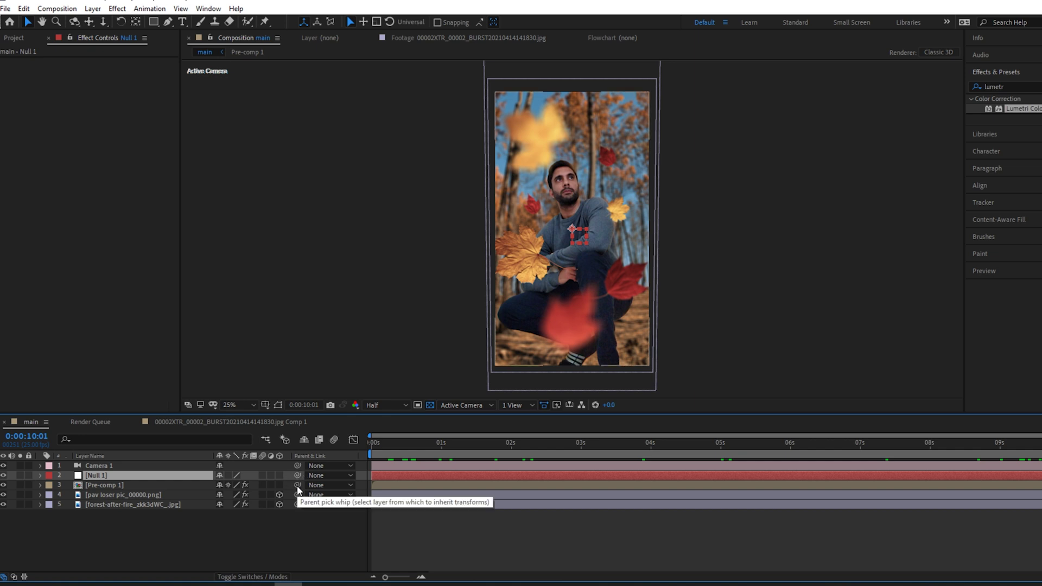
# - Rename the pre-composed leaf layer as leaves
pyautogui.click(163, 484)
pyautogui.rightClick(164, 484)
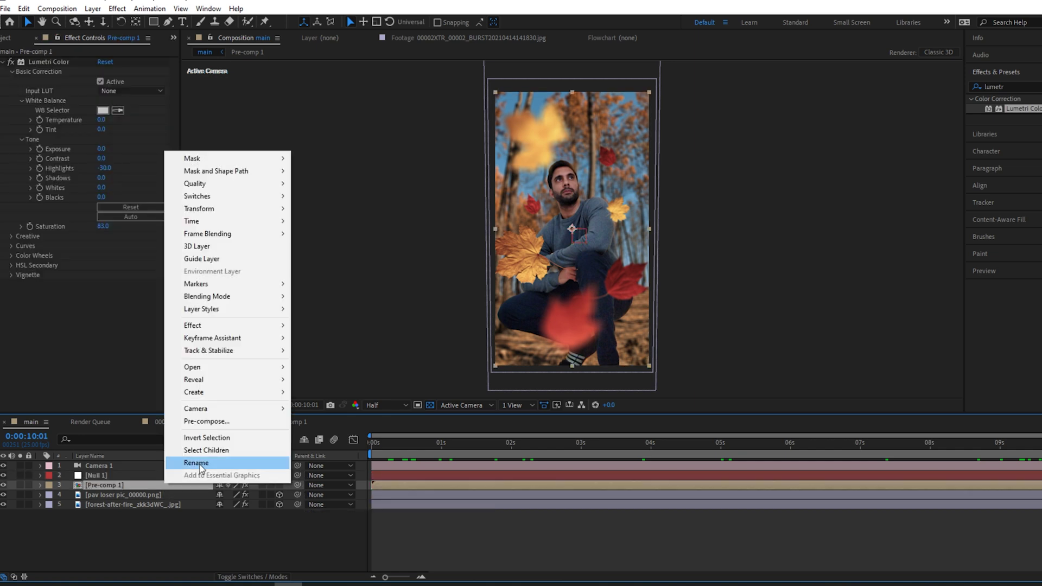
pyautogui.click(198, 463)
pyautogui.write('leaves')
pyautogui.press('Return')
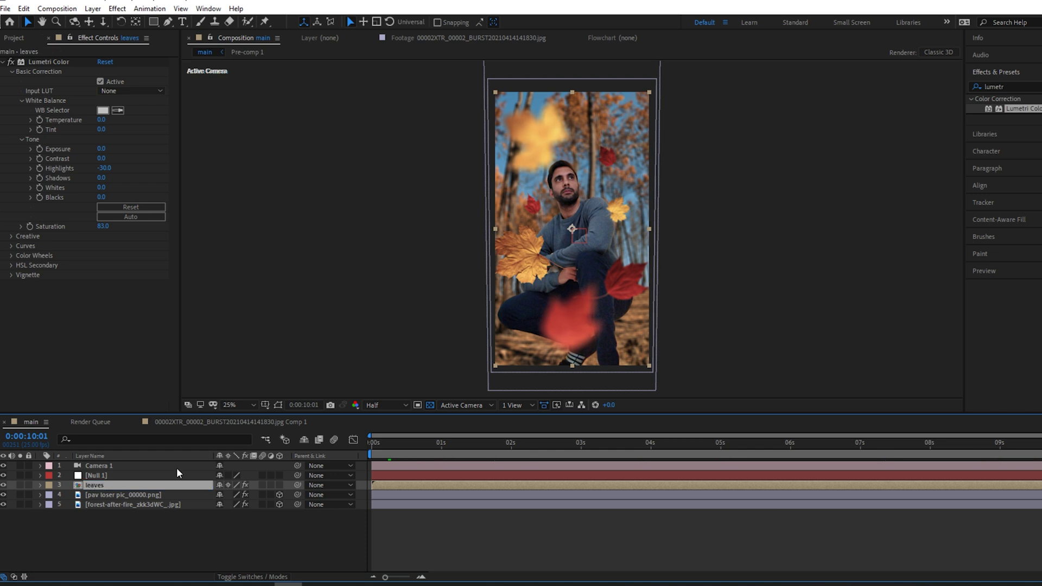
# - Parent the leaves layer to Null 1 and reveal the null's transform properties
pyautogui.moveTo(297, 484); pyautogui.dragTo(95, 475)
pyautogui.click(40, 474)
pyautogui.click(50, 484)
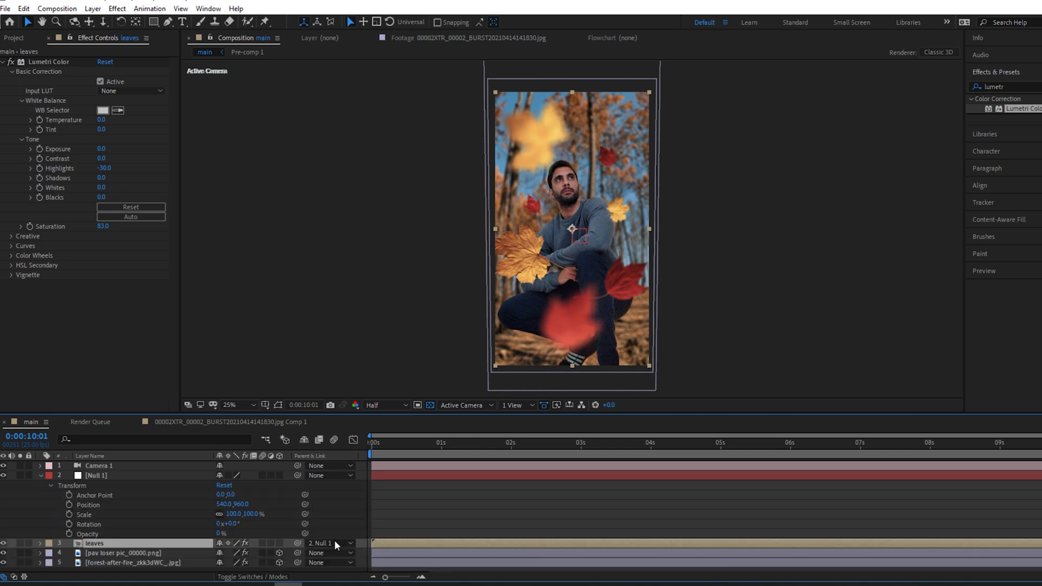
# - Keyframe the null's position at the first frame, move it down at 0:00:10:01, and preview the falling leaves
pyautogui.press('space')
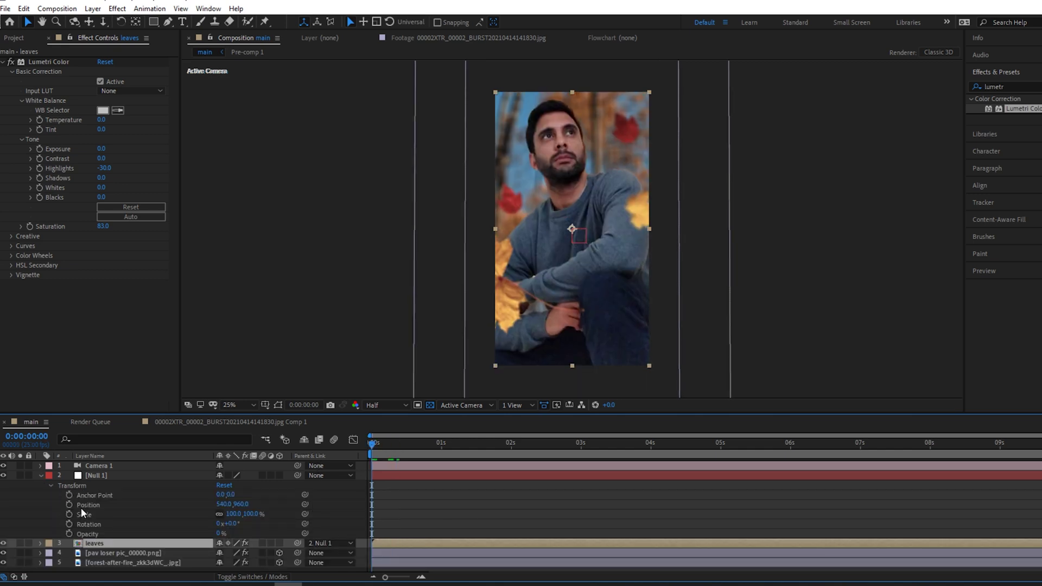
pyautogui.click(69, 504)
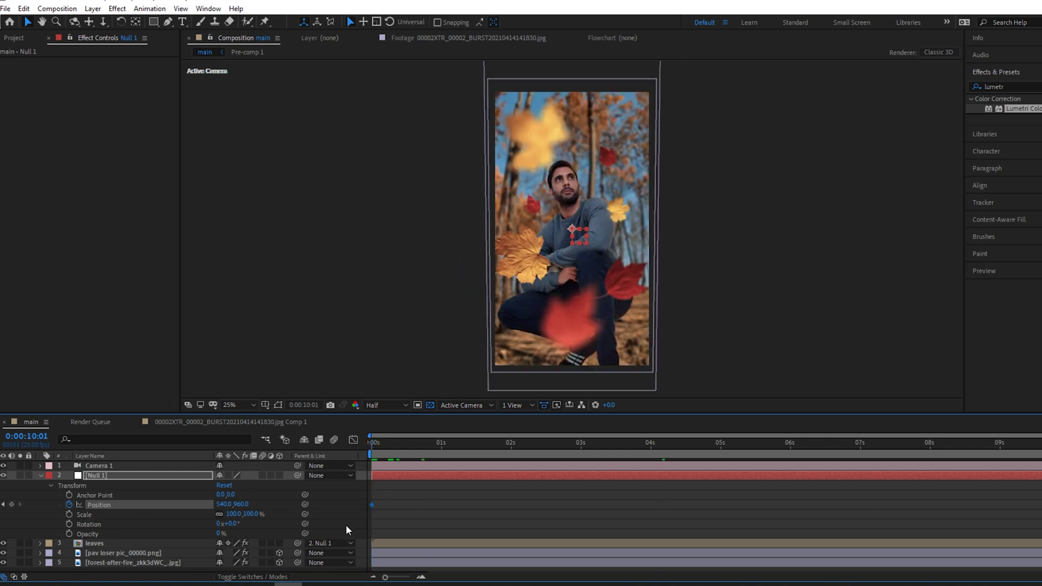
pyautogui.moveTo(241, 504); pyautogui.dragTo(265, 502)
pyautogui.press('space')
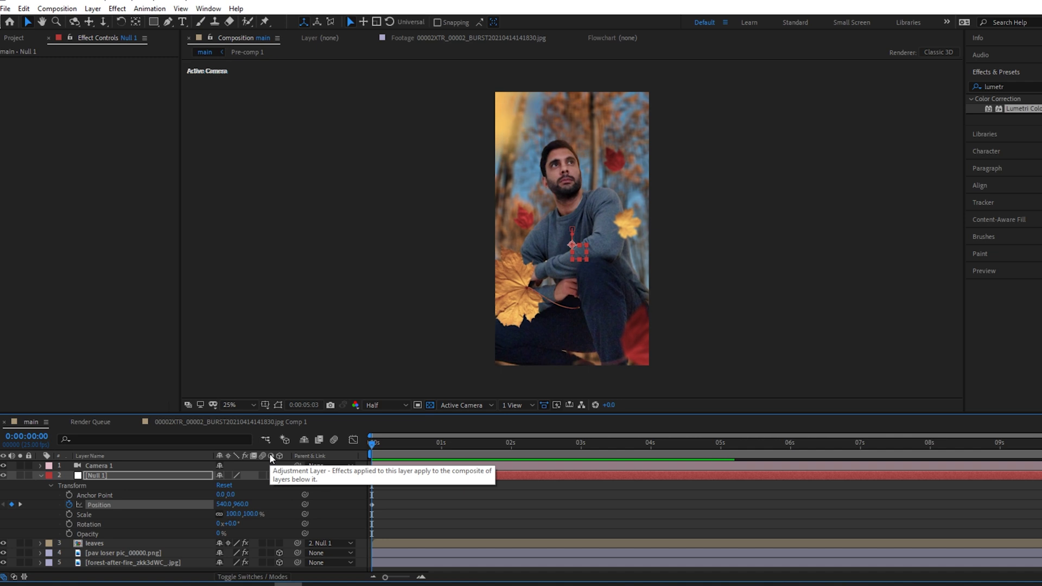